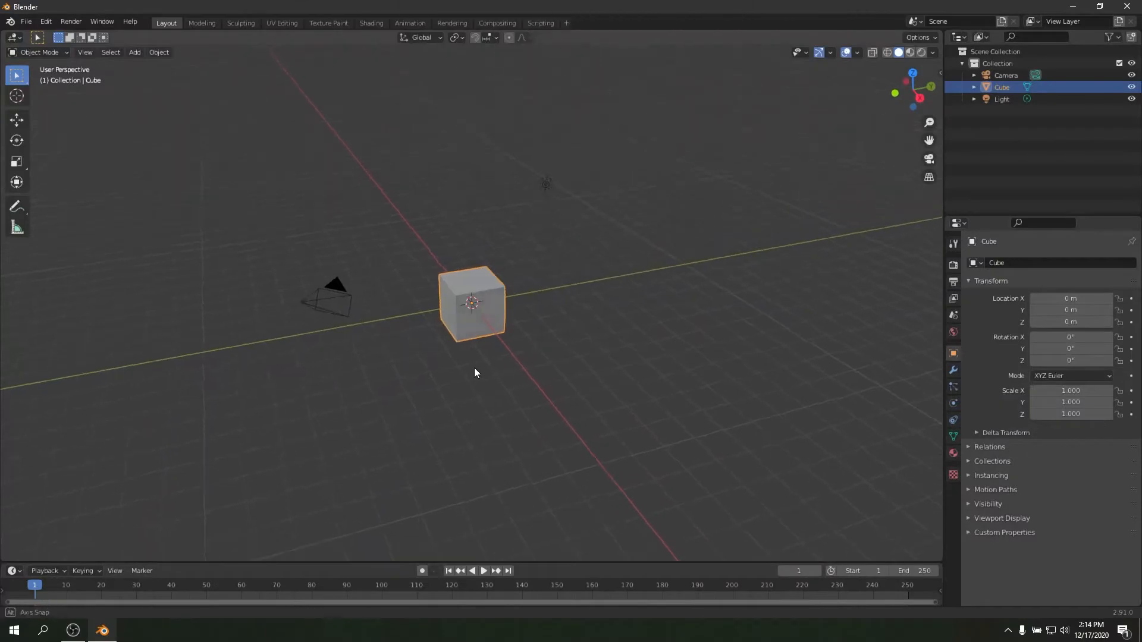
Step: Delete all default scene objects and add a new cube mesh at the origin
{"action": "key", "text": "a"}
{"action": "key", "text": "x"}
{"action": "left_click", "coordinate": [473, 368]}
{"action": "key", "text": "shift+a"}
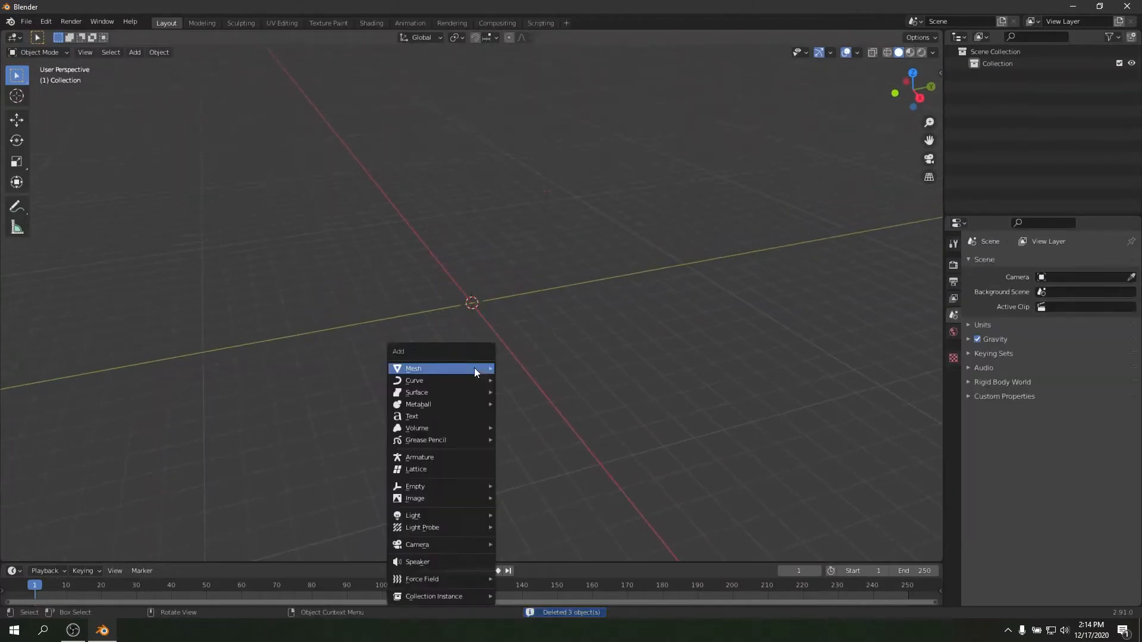
{"action": "mouse_move", "coordinate": [473, 368]}
{"action": "left_click", "coordinate": [531, 381]}
{"action": "middle_click_drag", "start_coordinate": [499, 371], "coordinate": [547, 357]}
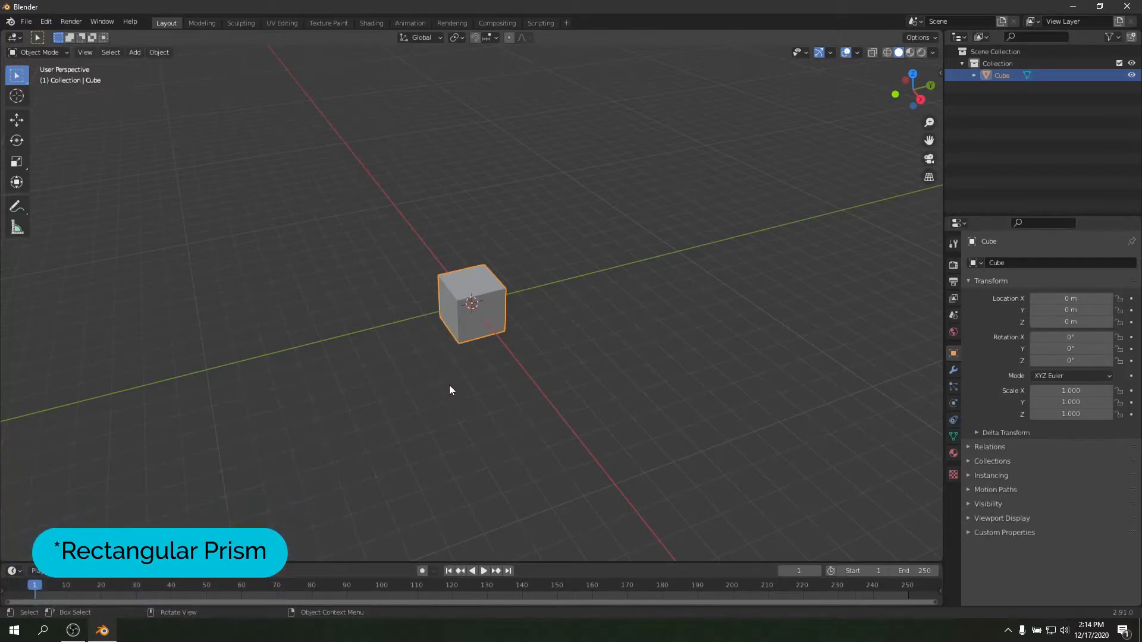
Step: Scale the cube to about 2.85 along the X axis and about 2.2 along the Y axis
{"action": "middle_click_drag", "start_coordinate": [449, 390], "coordinate": [551, 349]}
{"action": "key", "text": "s"}
{"action": "key", "text": "x"}
{"action": "left_click", "coordinate": [730, 357]}
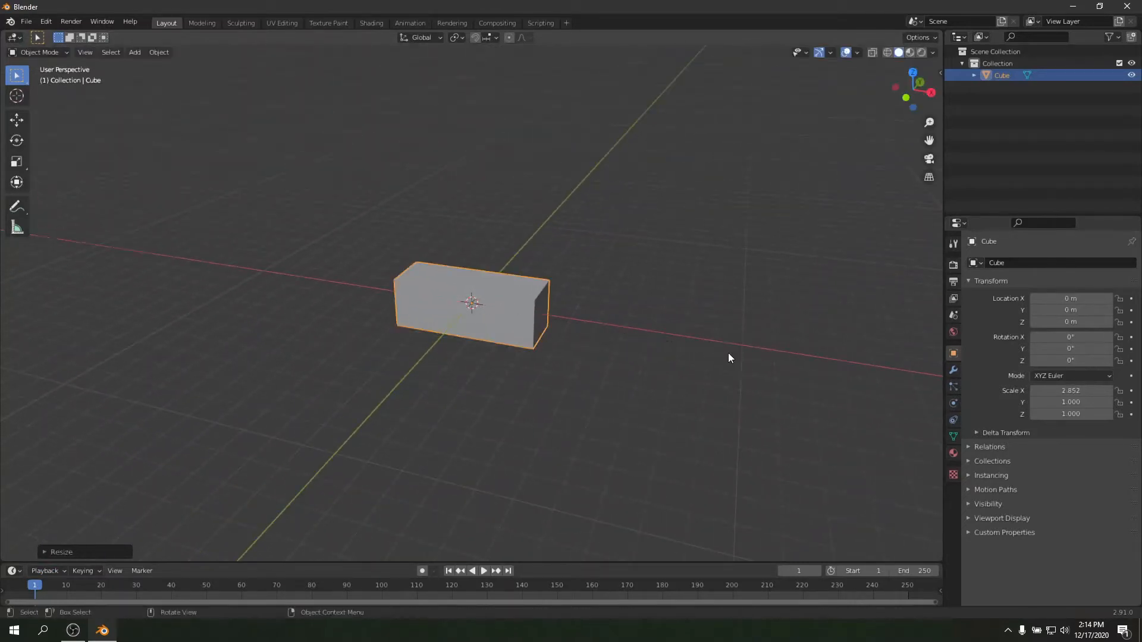
{"action": "middle_click_drag", "start_coordinate": [730, 357], "coordinate": [580, 356]}
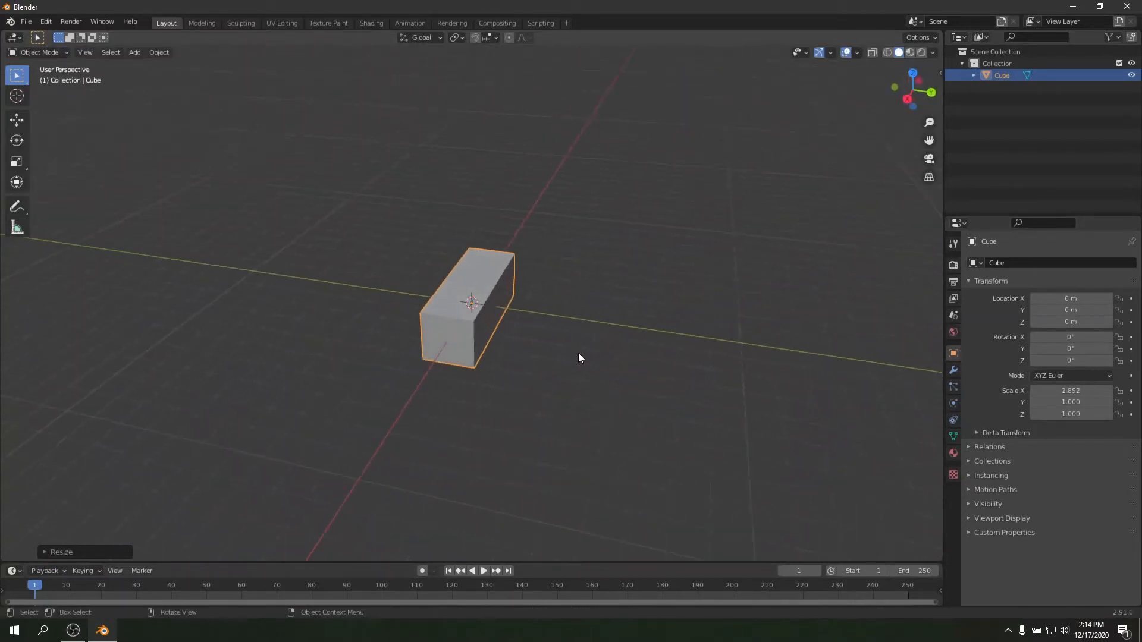
{"action": "key", "text": "s"}
{"action": "key", "text": "y"}
{"action": "left_click", "coordinate": [729, 333]}
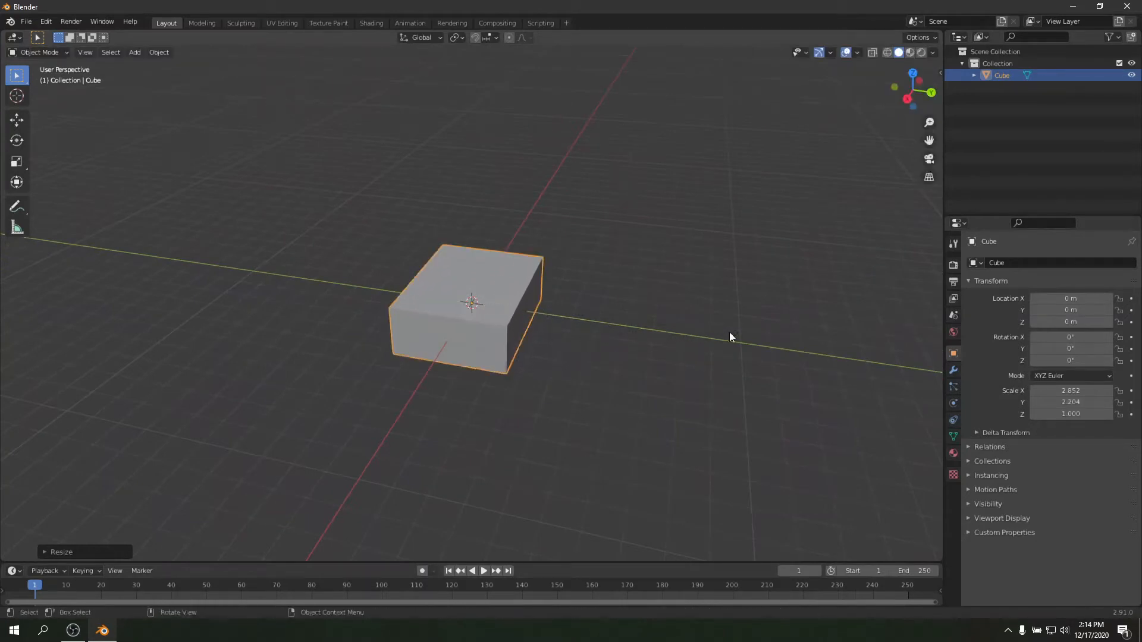
Step: Stretch the box along Z, and enlarge it uniformly to a scale of about 5.68 × 4.39 × 2.68
{"action": "middle_click_drag", "start_coordinate": [729, 332], "coordinate": [562, 344]}
{"action": "key", "text": "s"}
{"action": "key", "text": "z"}
{"action": "left_click", "coordinate": [737, 295]}
{"action": "scroll", "coordinate": [619, 316], "scroll_direction": "up", "scroll_amount": 2}
{"action": "key", "text": "s"}
{"action": "left_click", "coordinate": [667, 335]}
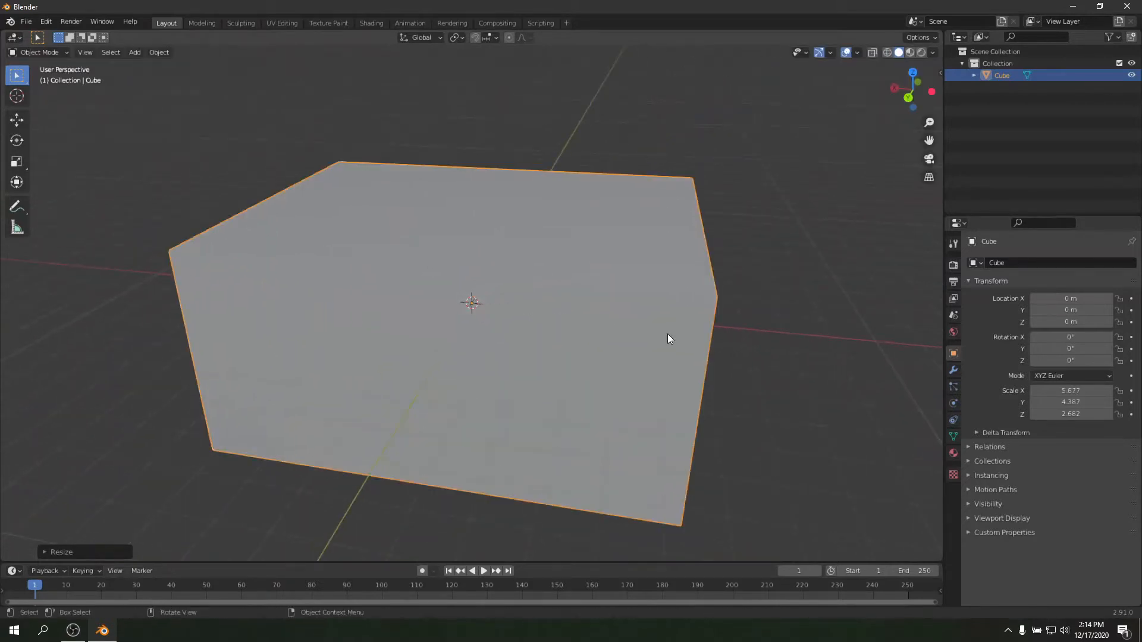
{"action": "scroll", "coordinate": [667, 334], "scroll_direction": "down", "scroll_amount": 3}
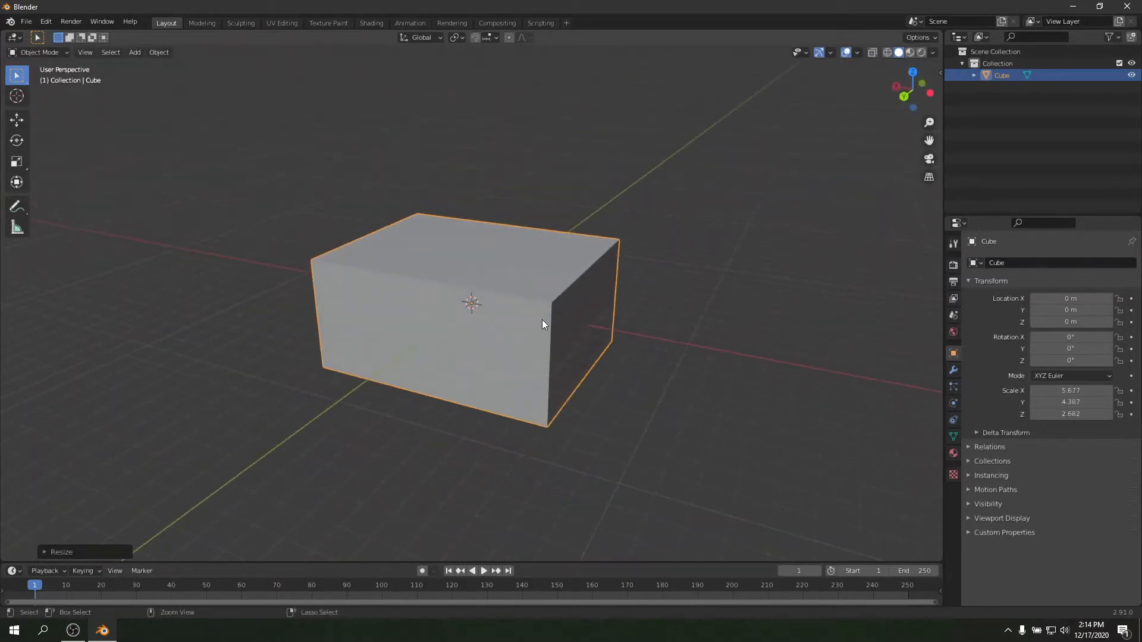
Step: Apply the box's scale
{"action": "key", "text": "ctrl+a"}
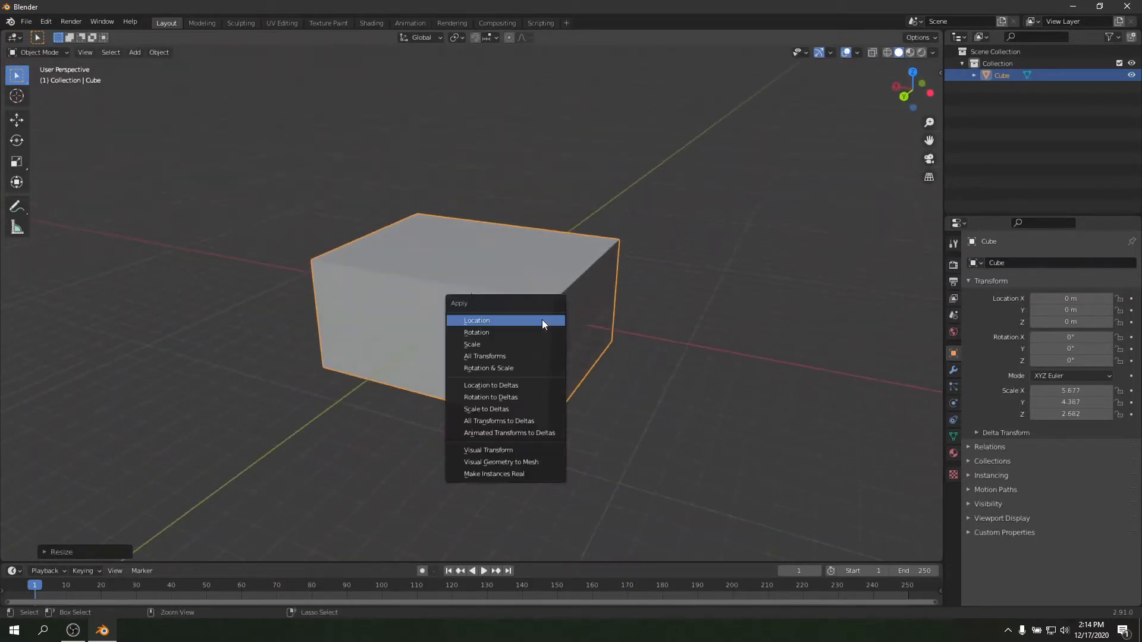
{"action": "left_click", "coordinate": [476, 346]}
{"action": "middle_click_drag", "start_coordinate": [518, 351], "coordinate": [534, 362]}
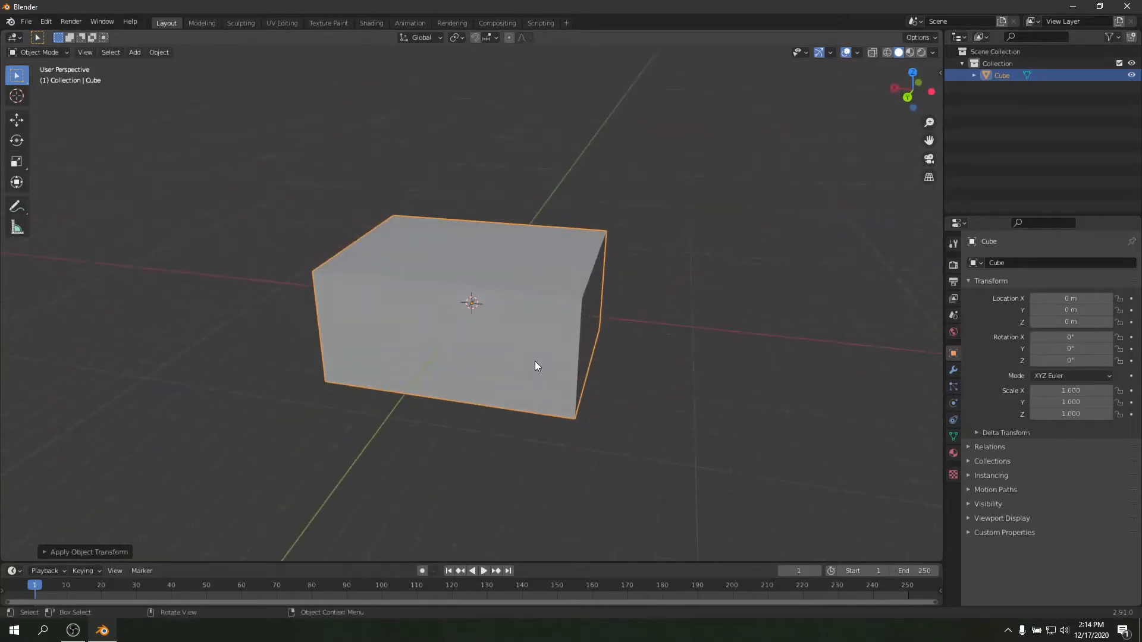
Step: In wireframe view, add a UV sphere inside the box, scaled to about 0.48 and raised to about Z 1.87 m
{"action": "left_click", "coordinate": [887, 52]}
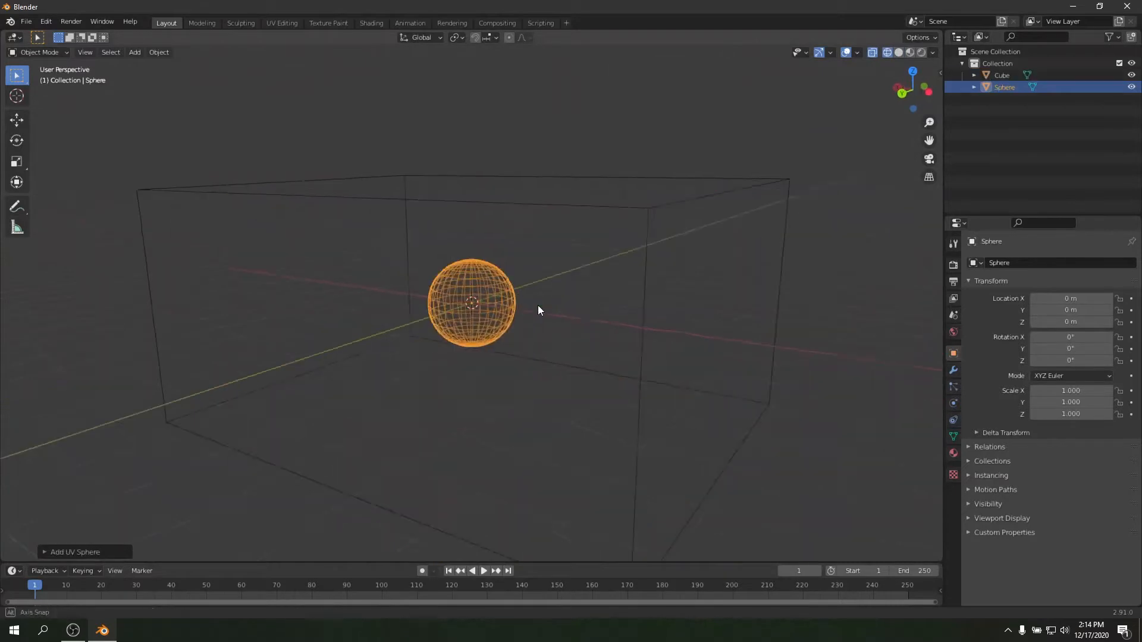
{"action": "middle_click_drag", "start_coordinate": [538, 305], "coordinate": [651, 220]}
{"action": "key", "text": "s"}
{"action": "key", "text": "g"}
{"action": "scroll", "coordinate": [638, 344], "scroll_direction": "down", "scroll_amount": 5}
Step: Add a second UV sphere near the box floor at about X 1.26 m, Y 4.01 m, Z -2.06 m
{"action": "key", "text": "shift+a"}
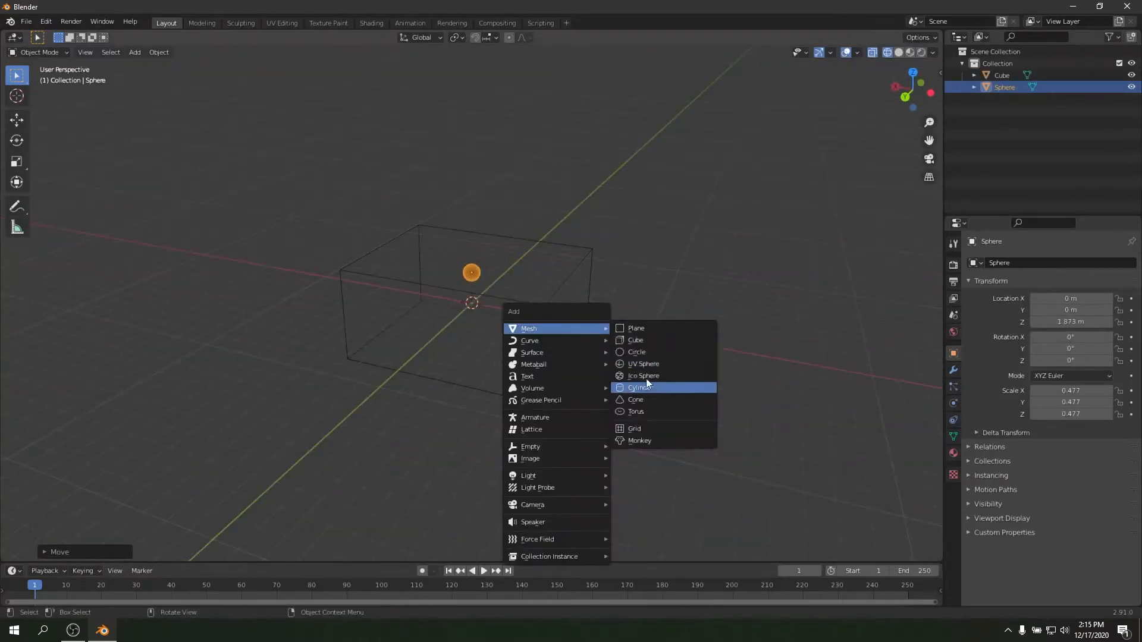
{"action": "left_click", "coordinate": [644, 364]}
{"action": "key", "text": "g"}
{"action": "left_click", "coordinate": [522, 345]}
Step: Duplicate the floor sphere twice across the box, with the last copy scaled to about 1.4 at about X 4.39 m, Y -2.44 m
{"action": "key", "text": "shift+d"}
{"action": "left_click", "coordinate": [678, 376]}
{"action": "key", "text": "shift+d"}
{"action": "left_click", "coordinate": [622, 344]}
{"action": "key", "text": "g"}
{"action": "middle_click_drag", "start_coordinate": [677, 388], "coordinate": [532, 326]}
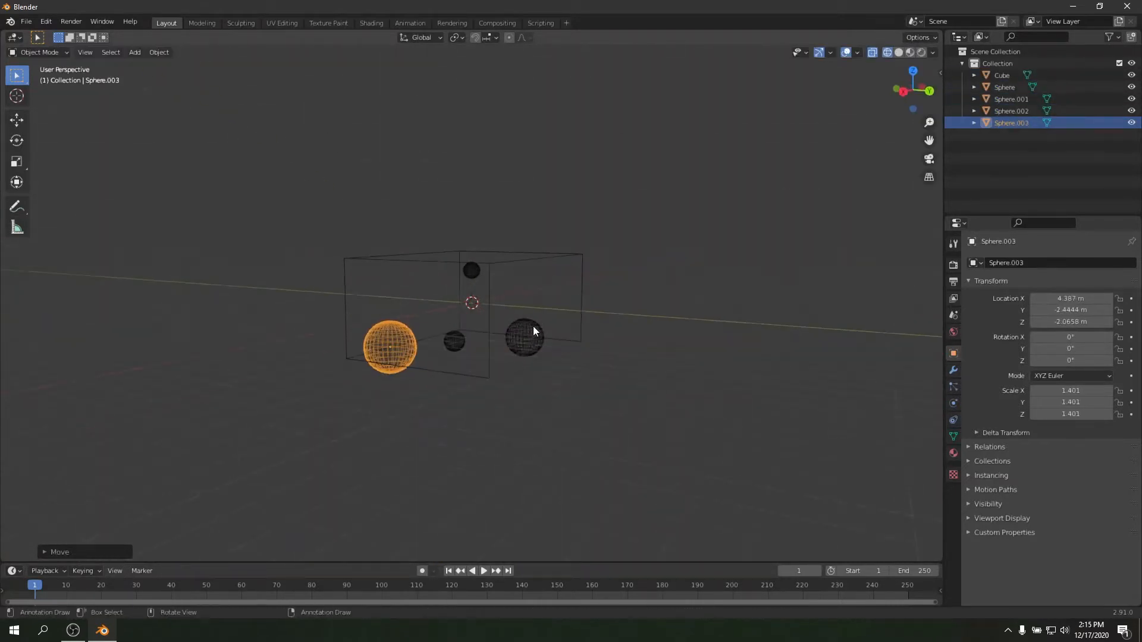
Step: Duplicate the latest obstacle sphere along the X axis to another part of the box floor, and enlarge the copy
{"action": "left_click", "coordinate": [532, 327]}
{"action": "key", "text": "shift+d"}
{"action": "key", "text": "x"}
{"action": "left_click", "coordinate": [572, 361]}
{"action": "key", "text": "s"}
{"action": "left_click", "coordinate": [612, 358]}
{"action": "middle_click_drag", "start_coordinate": [613, 358], "coordinate": [519, 355]}
{"action": "middle_click_drag", "start_coordinate": [596, 379], "coordinate": [547, 428]}
Step: Rename the box as Domain and the small upper sphere as Inflow
{"action": "left_click", "coordinate": [616, 226]}
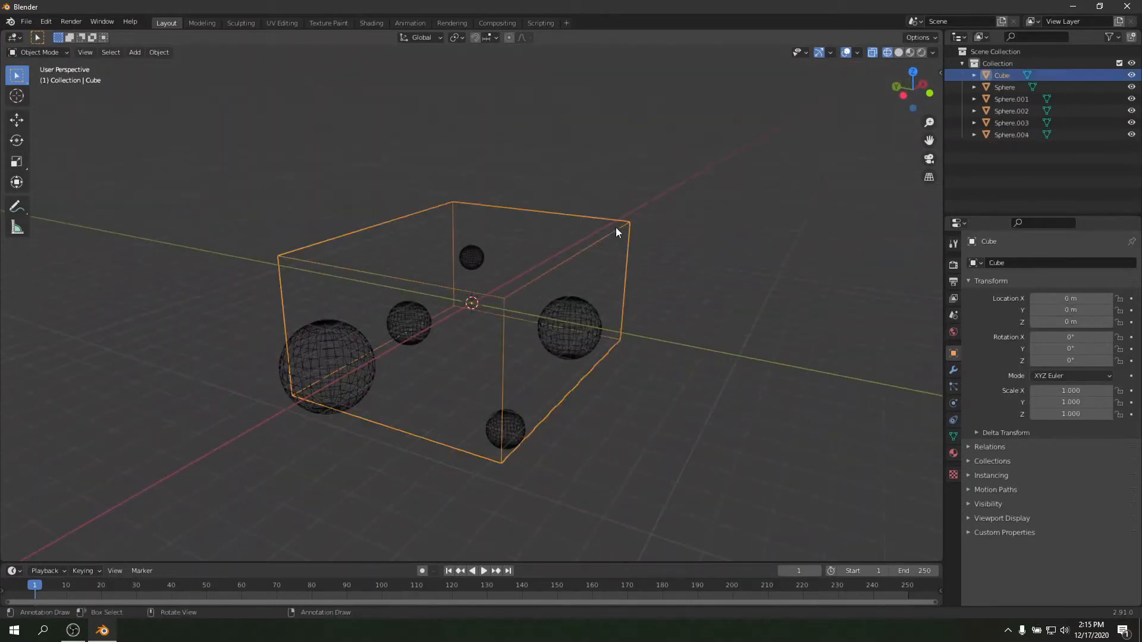
{"action": "double_click", "coordinate": [1003, 75]}
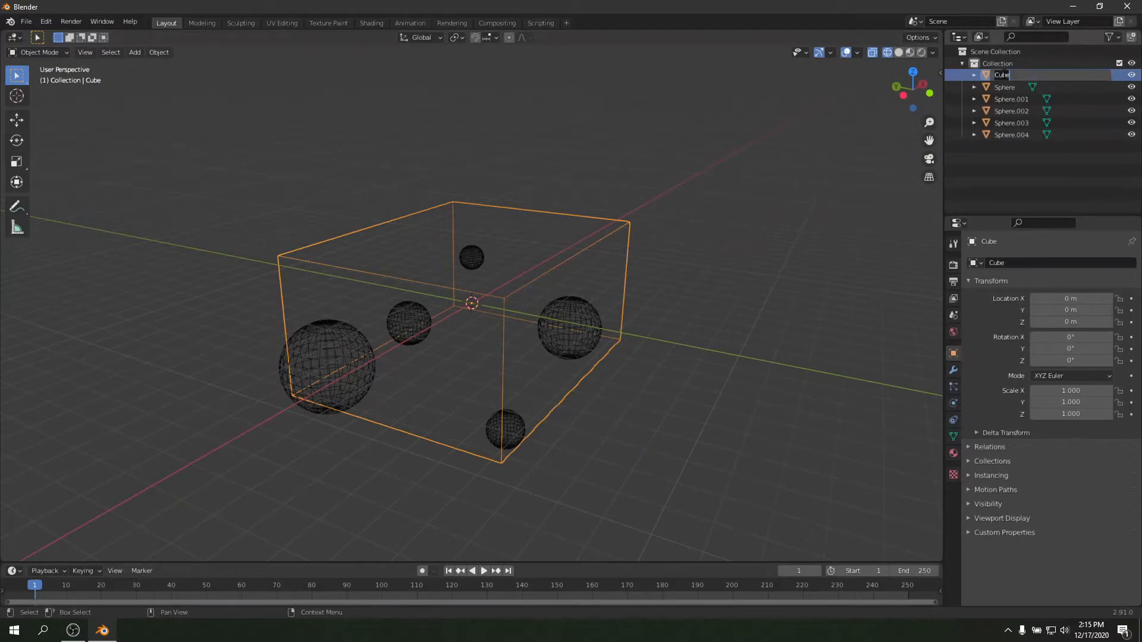
{"action": "type", "text": "Domain"}
{"action": "key", "text": "Return"}
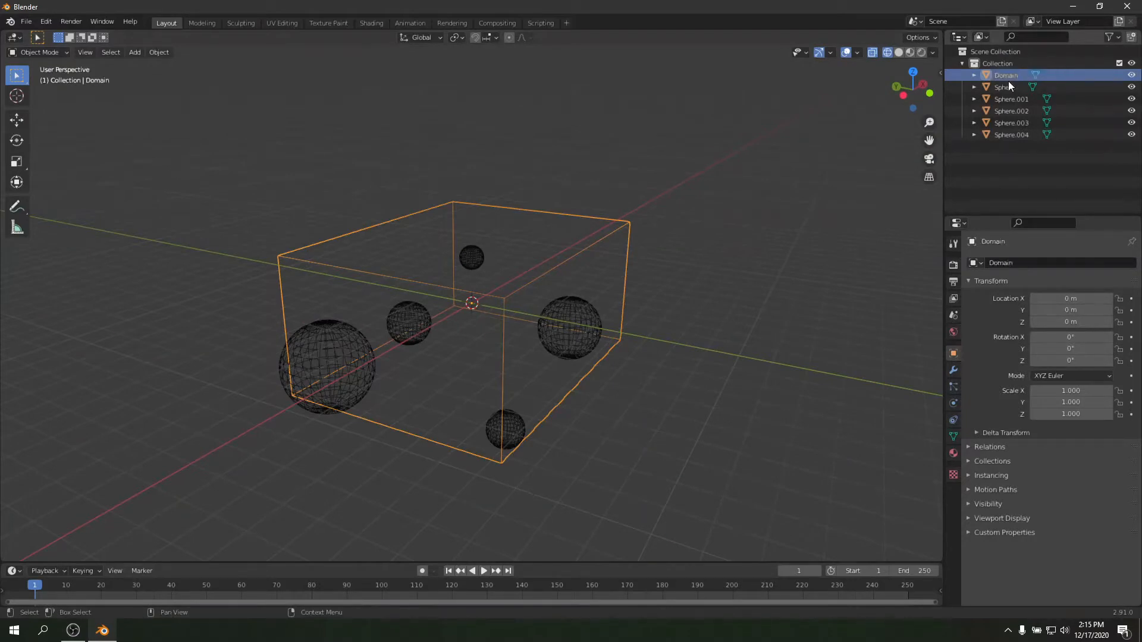
{"action": "double_click", "coordinate": [1004, 86]}
{"action": "type", "text": "Inflow"}
{"action": "key", "text": "Return"}
Step: Move the four floor spheres, Sphere.001 to Sphere.004, into a new collection named Obstacles
{"action": "left_click", "coordinate": [1009, 98]}
{"action": "left_click", "coordinate": [1011, 134], "text": "shift"}
{"action": "key", "text": "m"}
{"action": "left_click", "coordinate": [996, 171]}
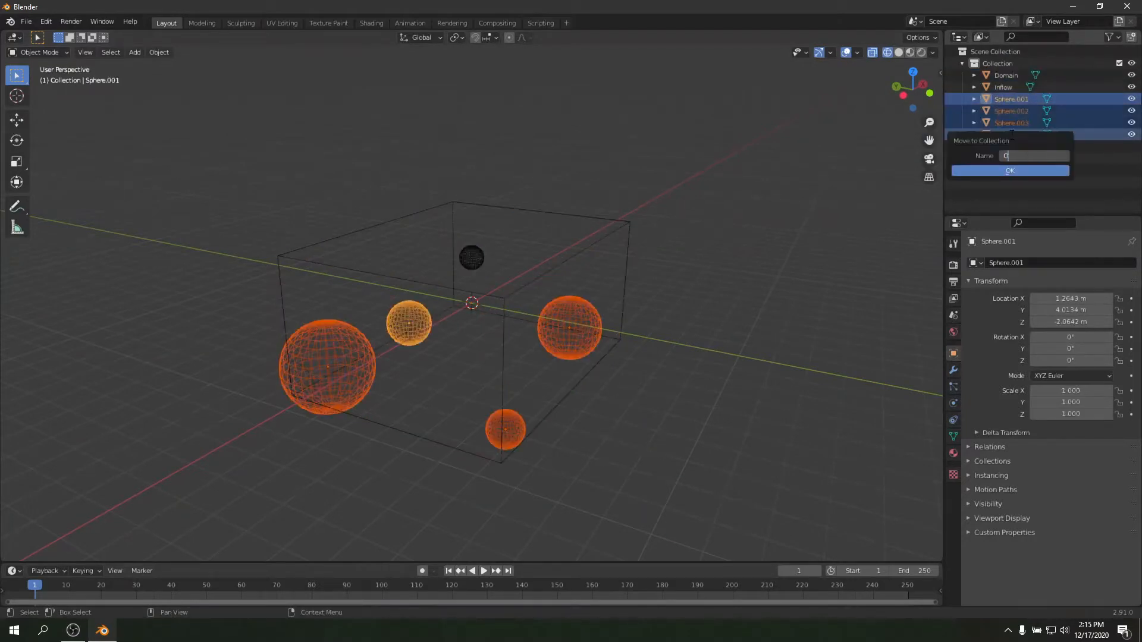
{"action": "type", "text": "Obstacles"}
{"action": "left_click", "coordinate": [996, 170]}
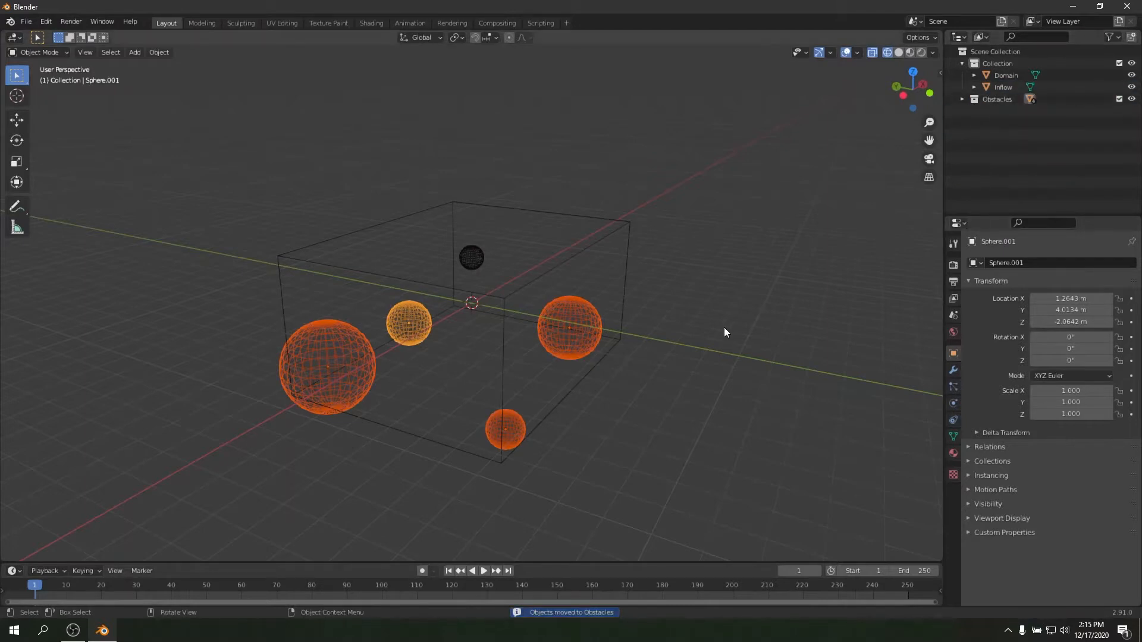
{"action": "left_click", "coordinate": [908, 425]}
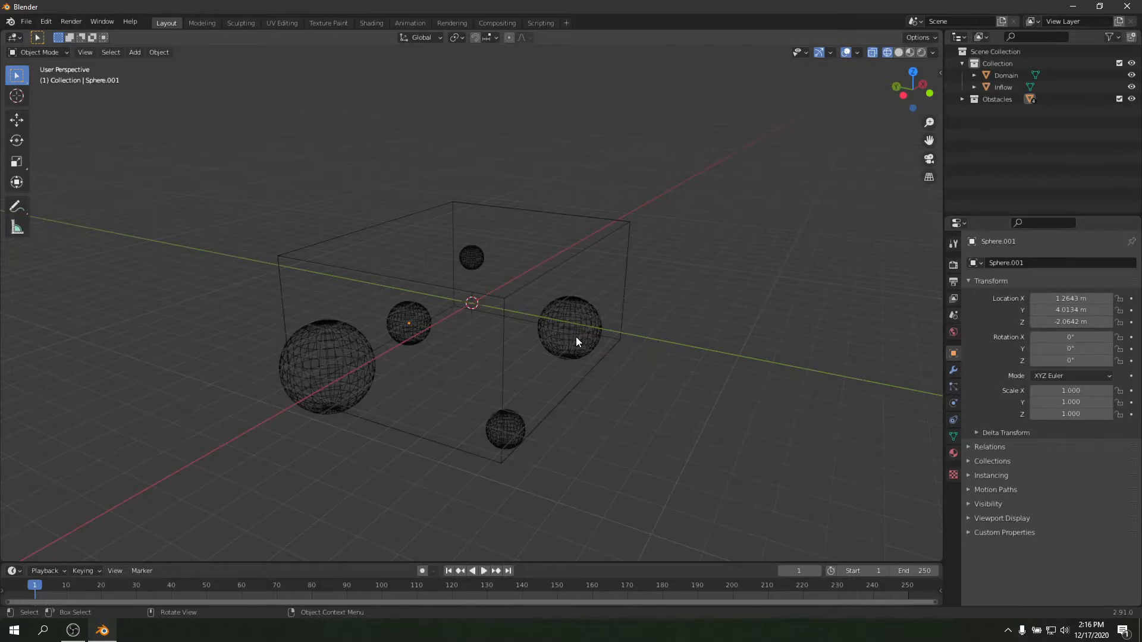
Step: Enable Fluid physics on the Domain box and the Inflow sphere
{"action": "middle_click_drag", "start_coordinate": [610, 340], "coordinate": [575, 227]}
{"action": "left_click", "coordinate": [578, 191]}
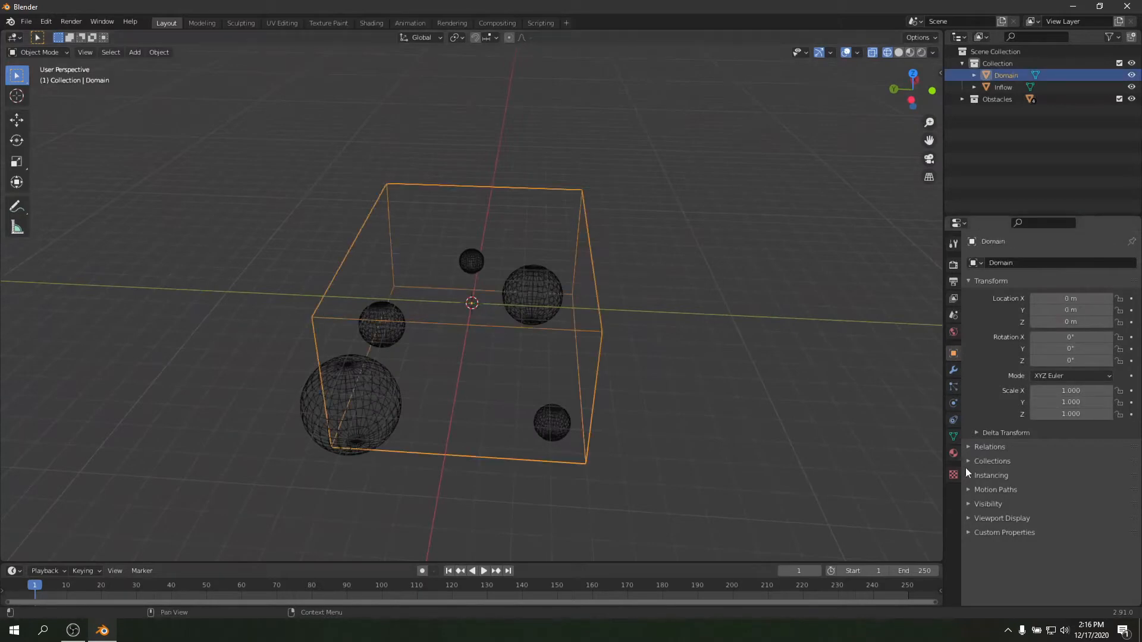
{"action": "left_click", "coordinate": [952, 404]}
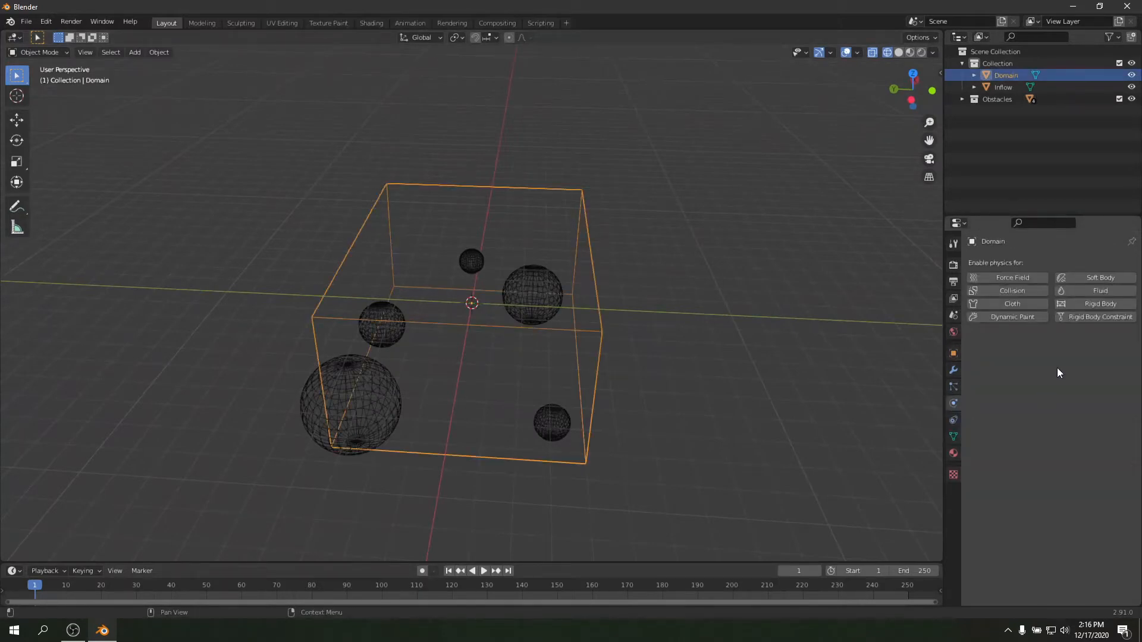
{"action": "left_click", "coordinate": [1095, 290]}
{"action": "left_click", "coordinate": [476, 268]}
{"action": "left_click", "coordinate": [1061, 292]}
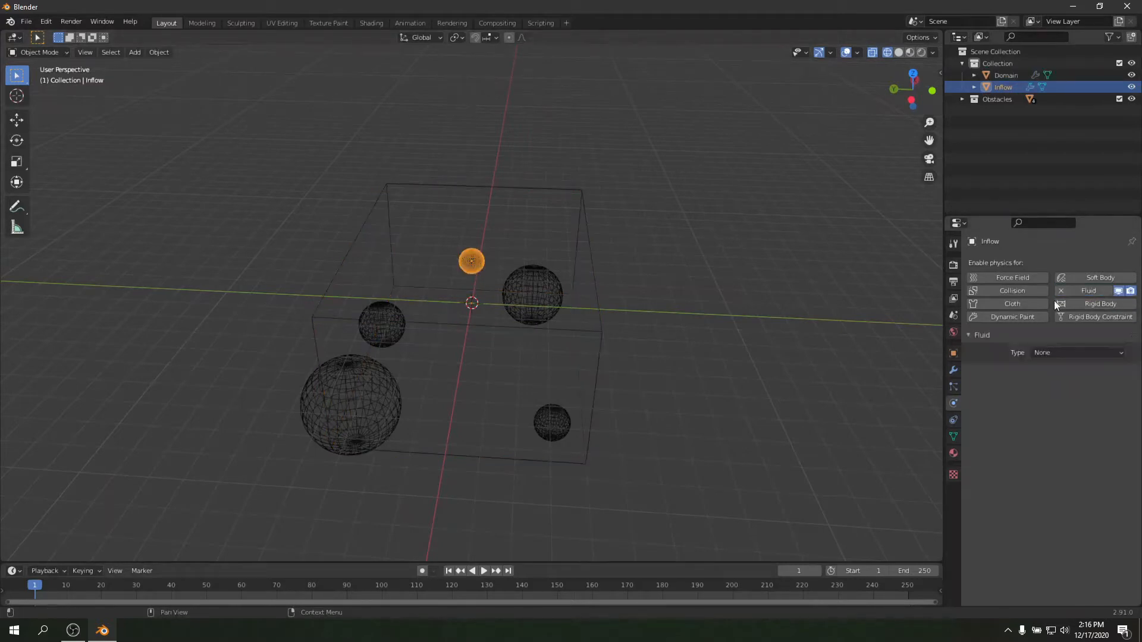
Step: Enable Fluid physics on each of the four obstacle spheres
{"action": "left_click", "coordinate": [529, 286]}
{"action": "left_click", "coordinate": [1109, 291]}
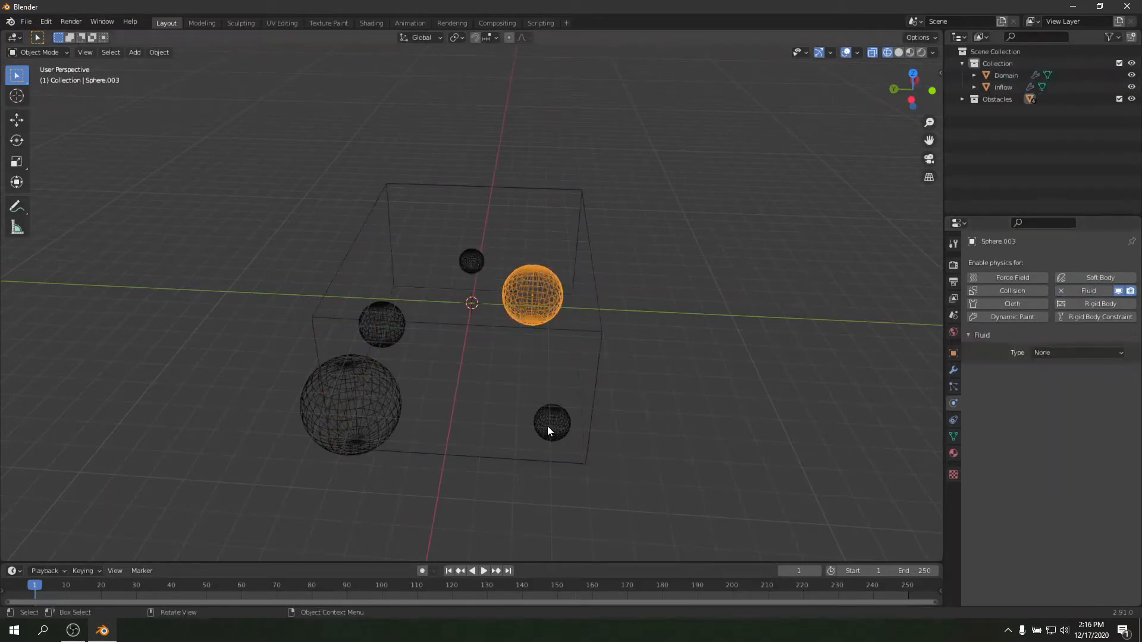
{"action": "left_click", "coordinate": [547, 424]}
{"action": "left_click", "coordinate": [1110, 291]}
{"action": "left_click", "coordinate": [397, 381]}
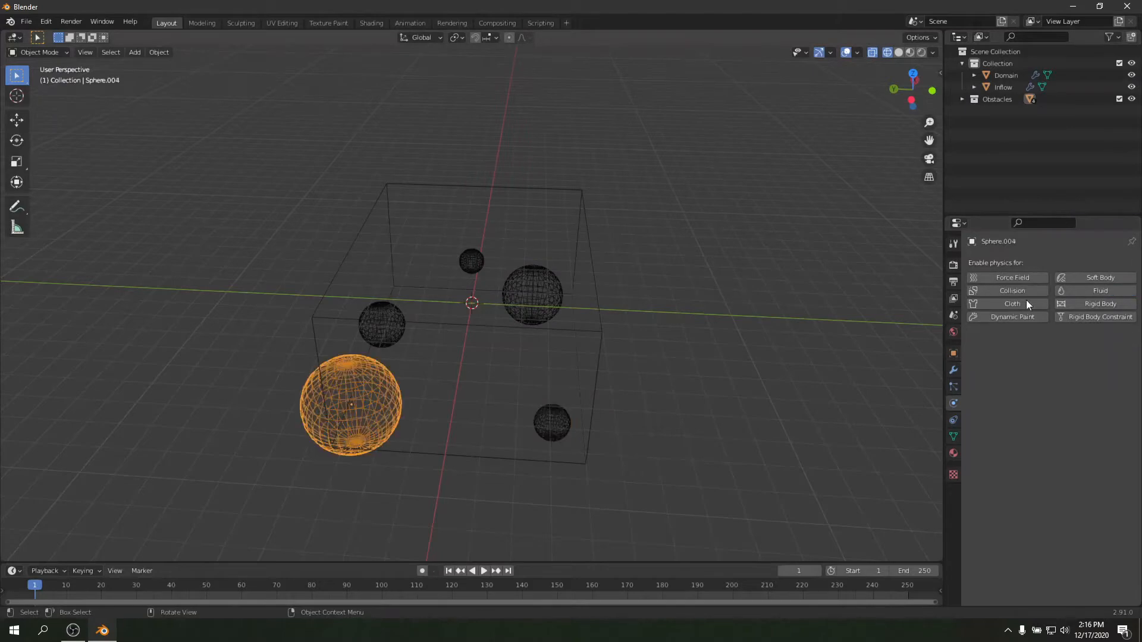
{"action": "left_click", "coordinate": [1099, 292]}
{"action": "left_click", "coordinate": [404, 324]}
{"action": "left_click", "coordinate": [1110, 292]}
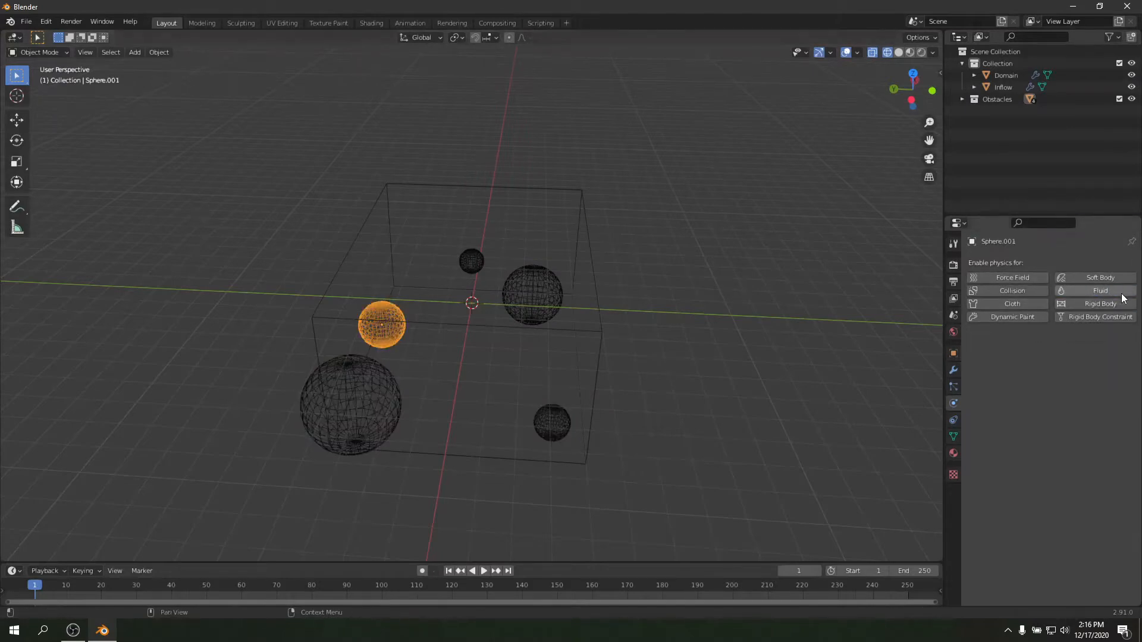
{"action": "middle_click_drag", "start_coordinate": [606, 345], "coordinate": [574, 341]}
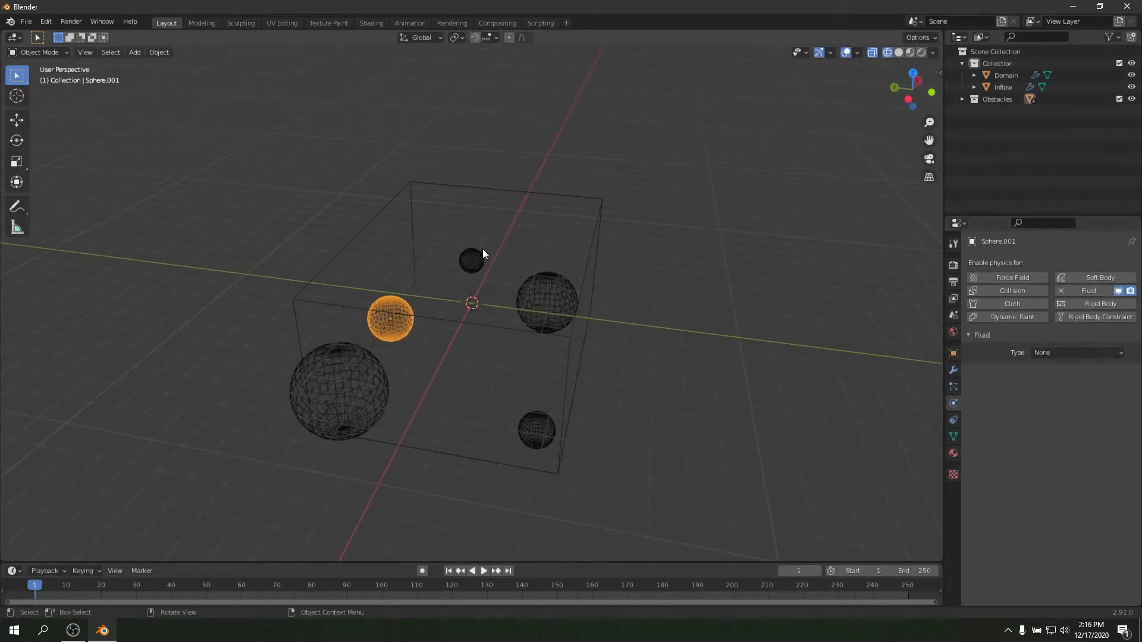
Step: Set the fluid type to Domain for the box and to Flow for the Inflow sphere
{"action": "left_click", "coordinate": [544, 192]}
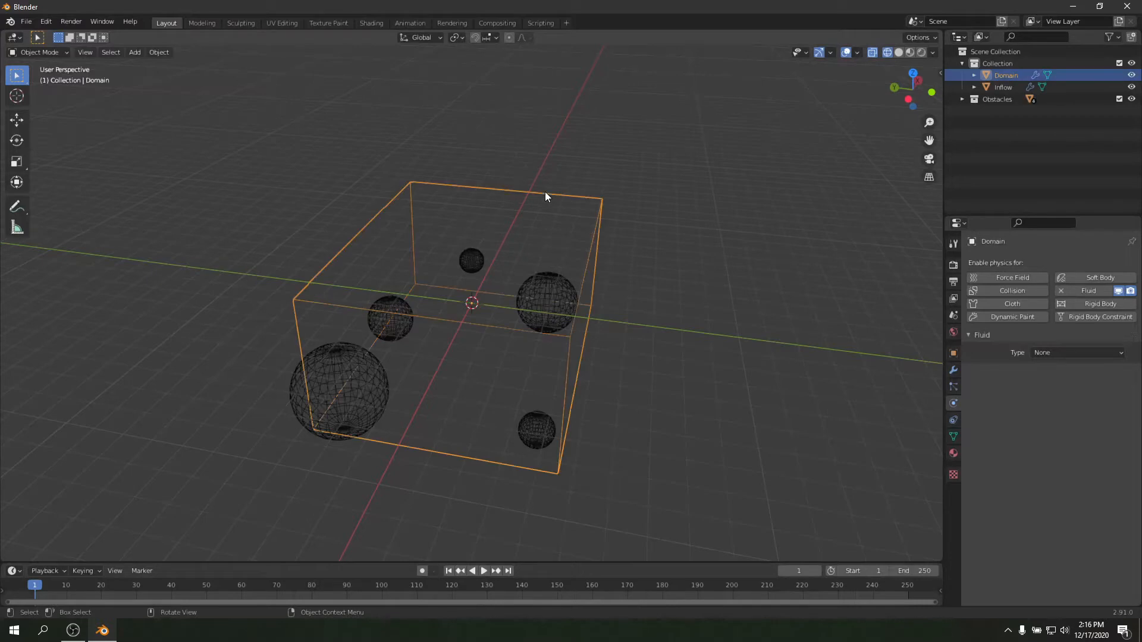
{"action": "left_click", "coordinate": [1065, 354]}
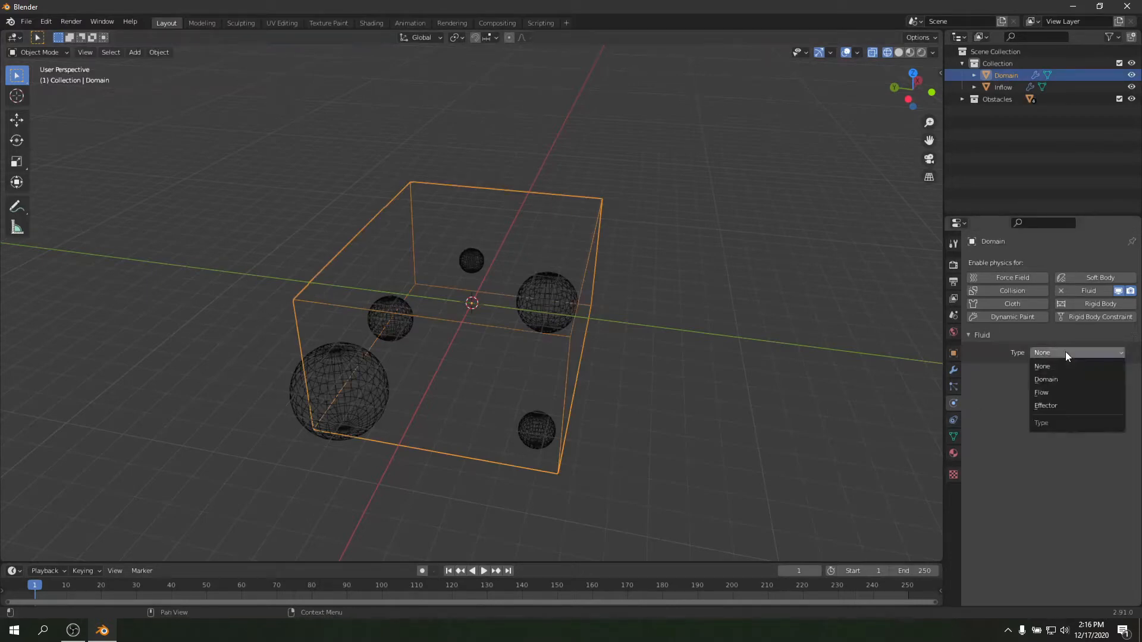
{"action": "left_click", "coordinate": [1046, 382]}
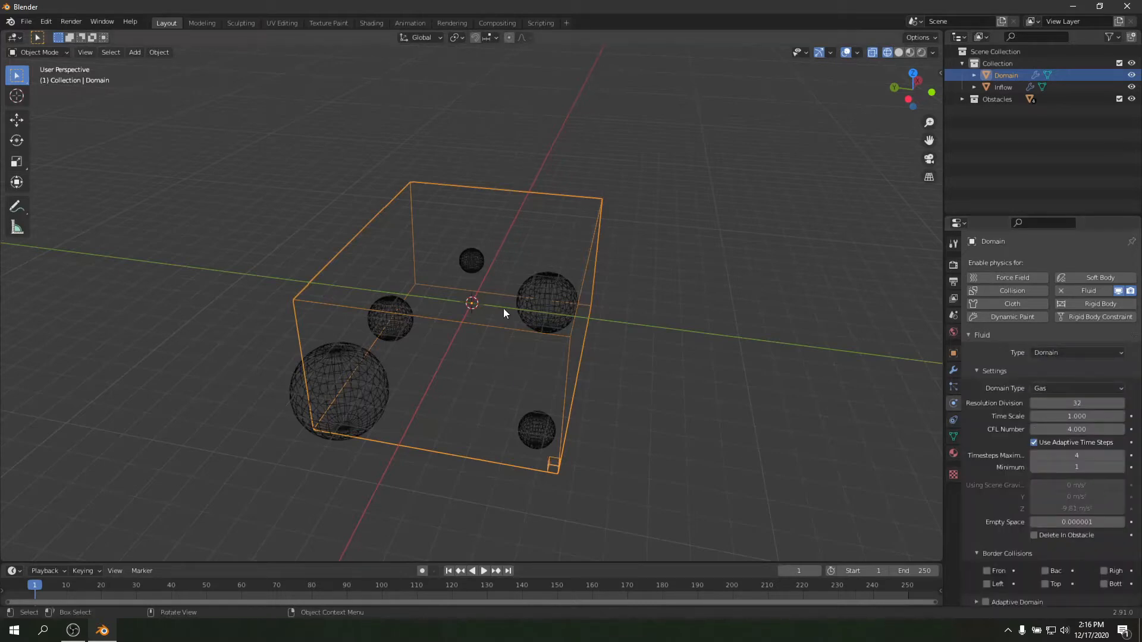
{"action": "left_click", "coordinate": [469, 263]}
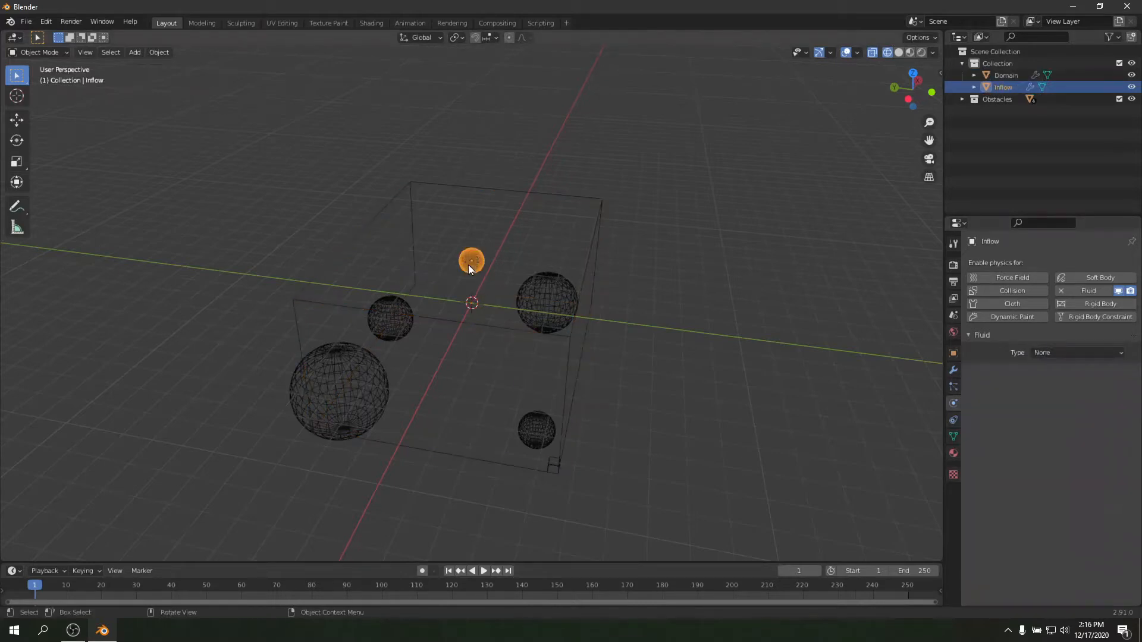
{"action": "left_click", "coordinate": [1076, 353]}
{"action": "left_click", "coordinate": [1051, 396]}
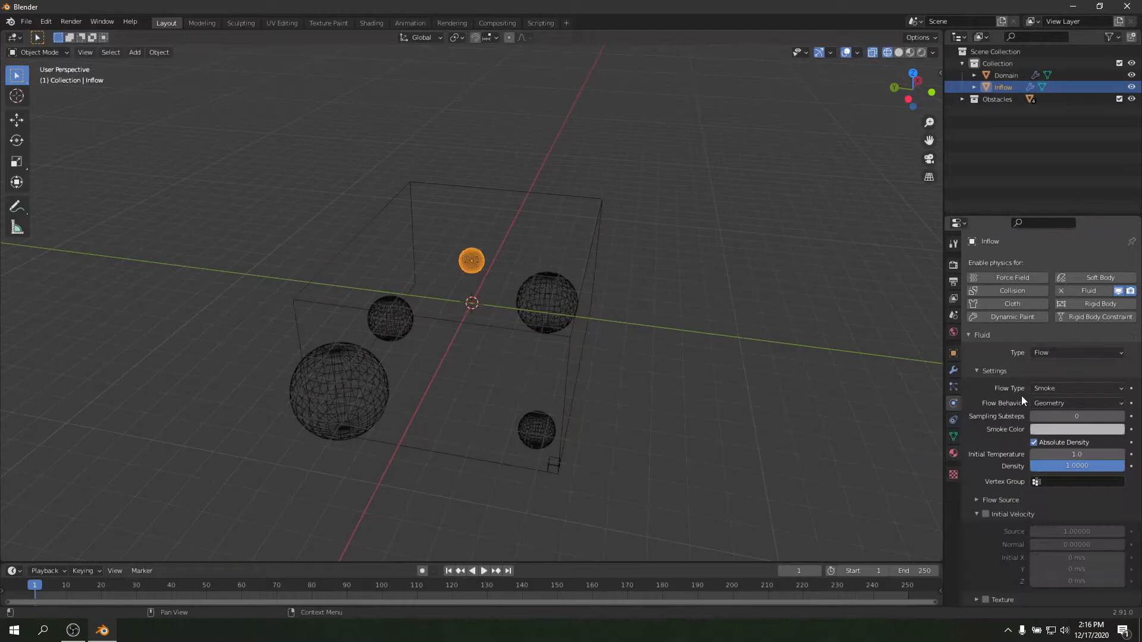
Step: Set the fluid type of all four obstacle spheres to Effector
{"action": "left_click", "coordinate": [548, 290]}
{"action": "left_click", "coordinate": [1082, 353]}
{"action": "left_click", "coordinate": [1057, 407]}
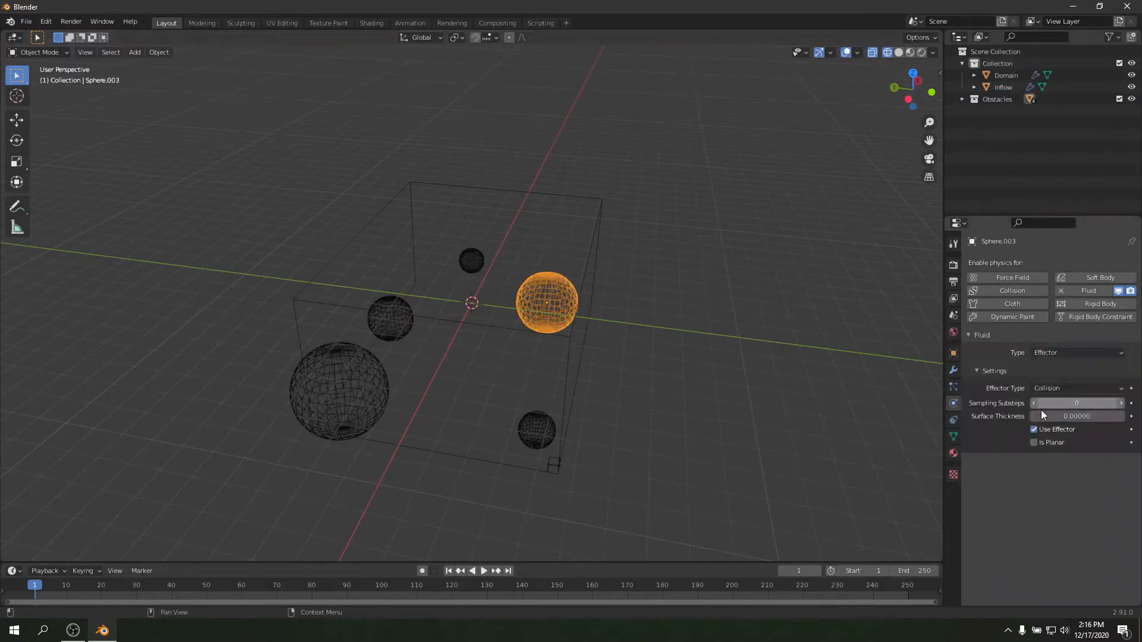
{"action": "left_click", "coordinate": [535, 429]}
{"action": "left_click", "coordinate": [1064, 353]}
{"action": "left_click", "coordinate": [1052, 406]}
{"action": "left_click", "coordinate": [357, 383]}
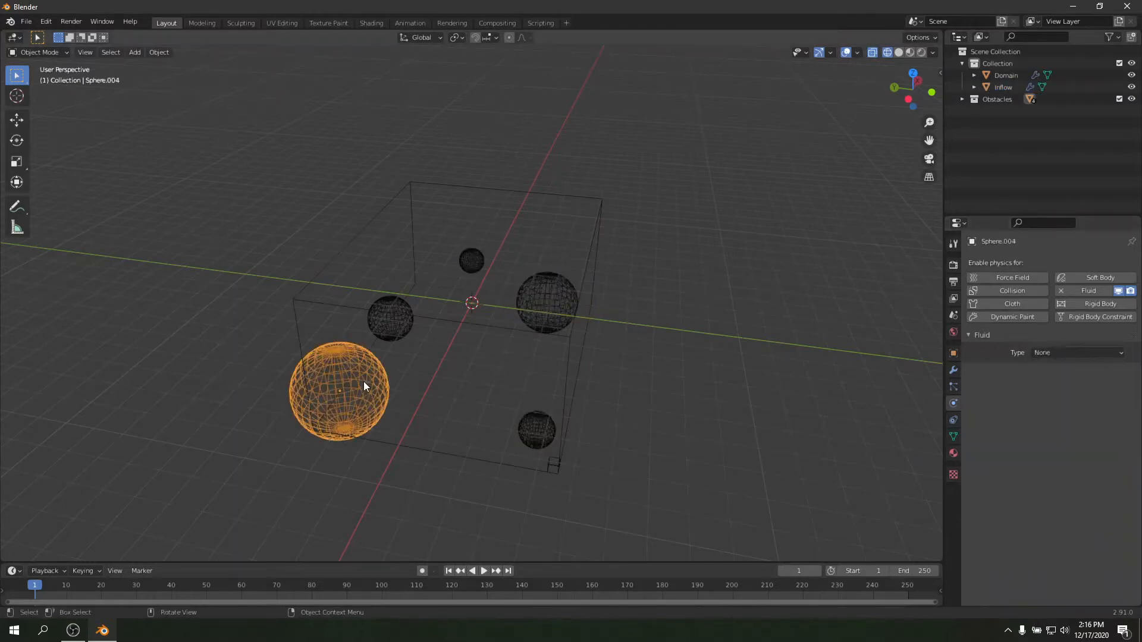
{"action": "left_click", "coordinate": [1076, 353]}
{"action": "left_click", "coordinate": [1052, 406]}
{"action": "left_click", "coordinate": [390, 318]}
{"action": "left_click", "coordinate": [1076, 353]}
{"action": "left_click", "coordinate": [1052, 405]}
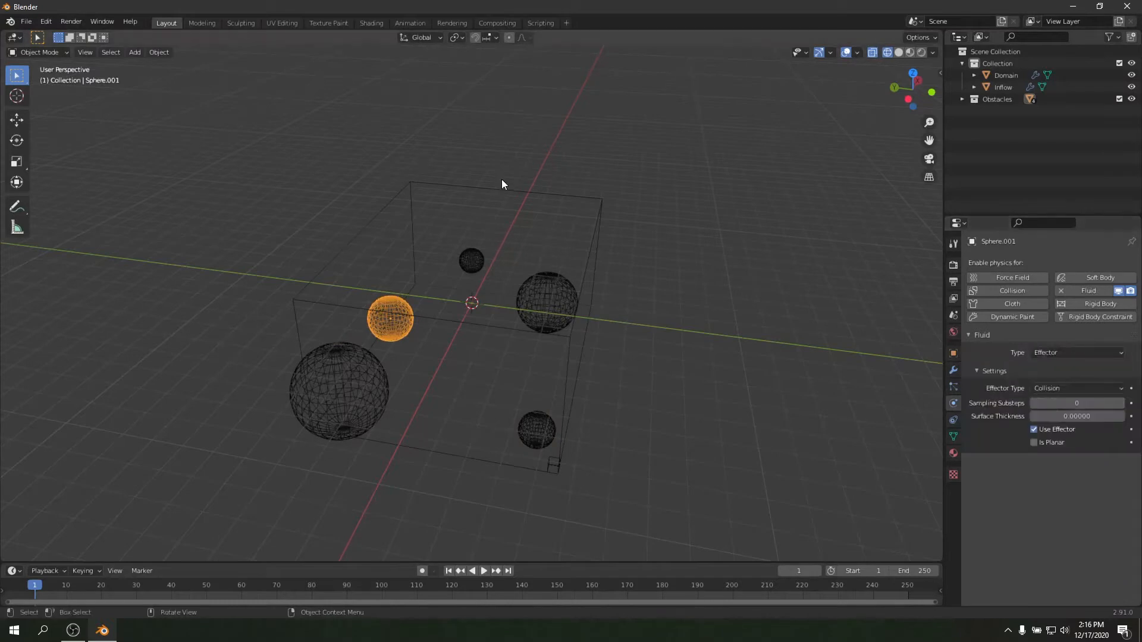
Step: Set the Inflow sphere's flow type to Liquid and its flow behavior to Inflow
{"action": "left_click", "coordinate": [469, 262]}
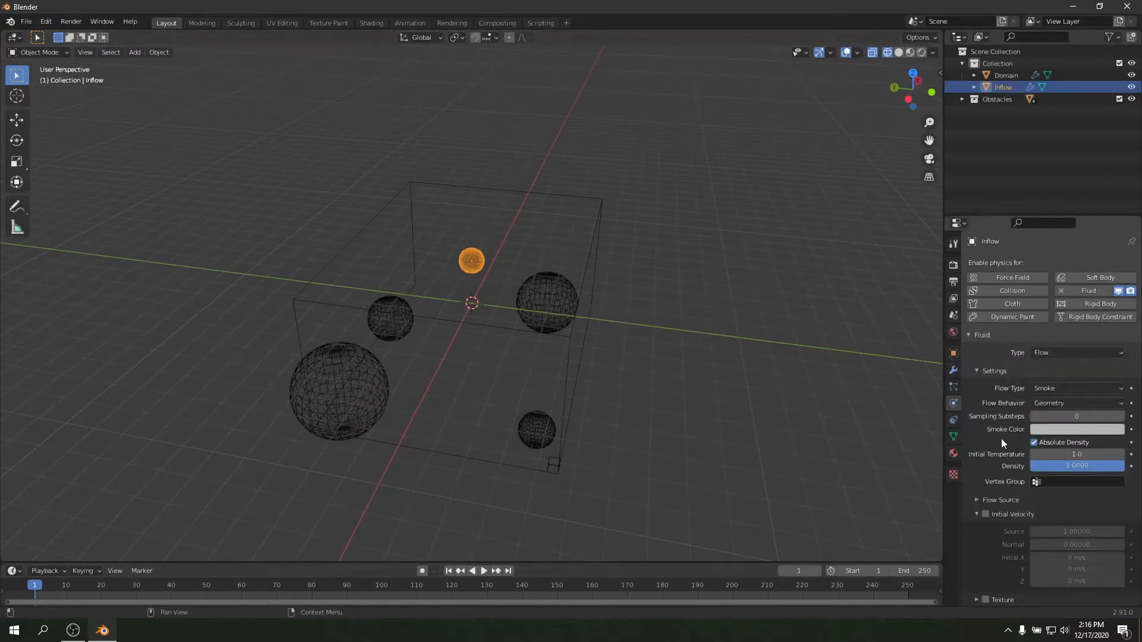
{"action": "left_click", "coordinate": [1041, 389]}
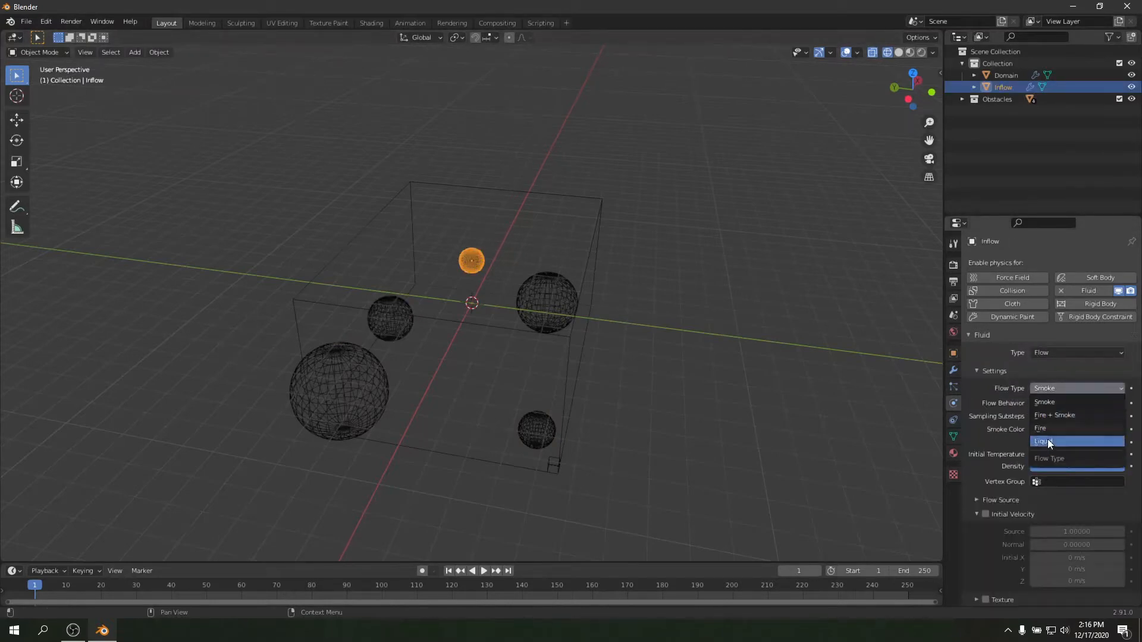
{"action": "left_click", "coordinate": [1048, 440]}
{"action": "left_click", "coordinate": [1060, 405]}
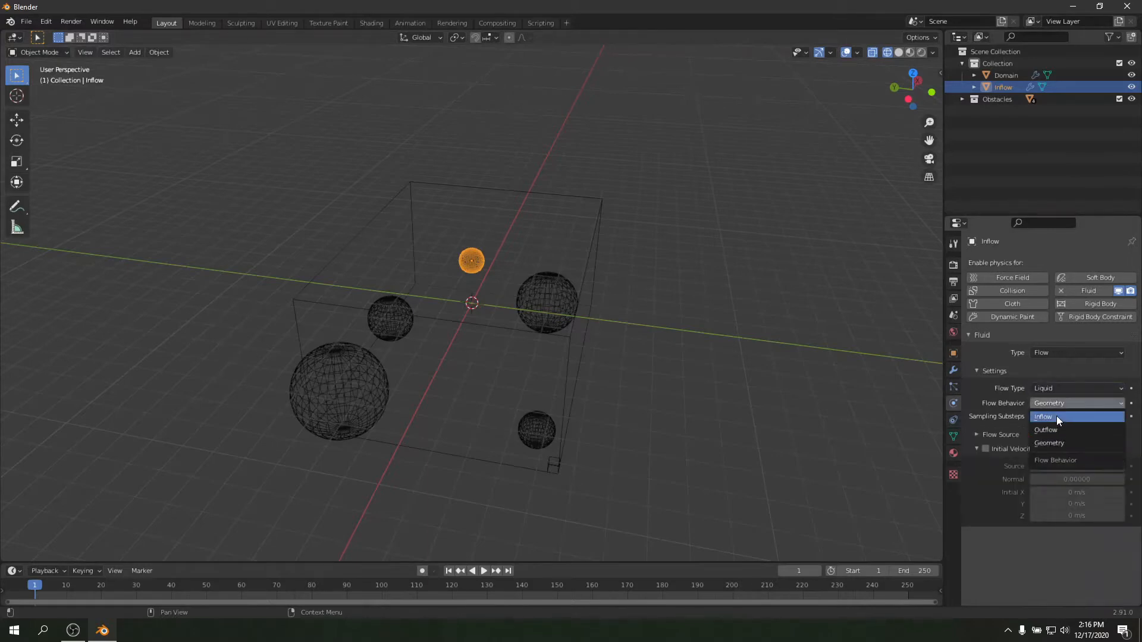
{"action": "left_click", "coordinate": [1056, 416]}
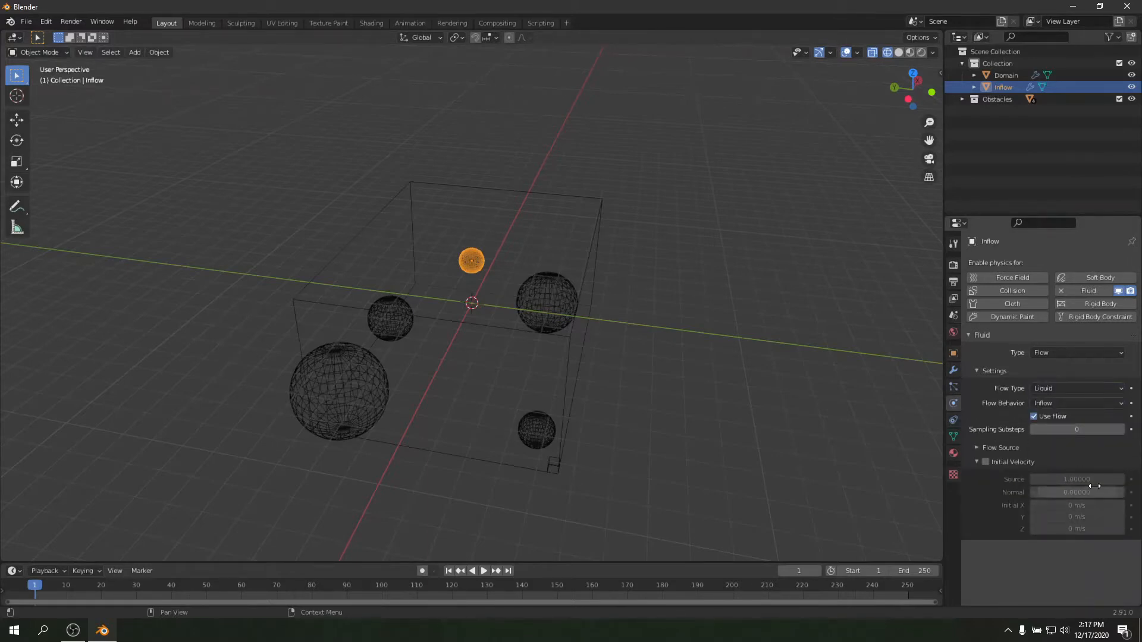
Step: Enable initial velocity on the Inflow sphere and set its Z velocity to -8 m/s
{"action": "left_click", "coordinate": [991, 462]}
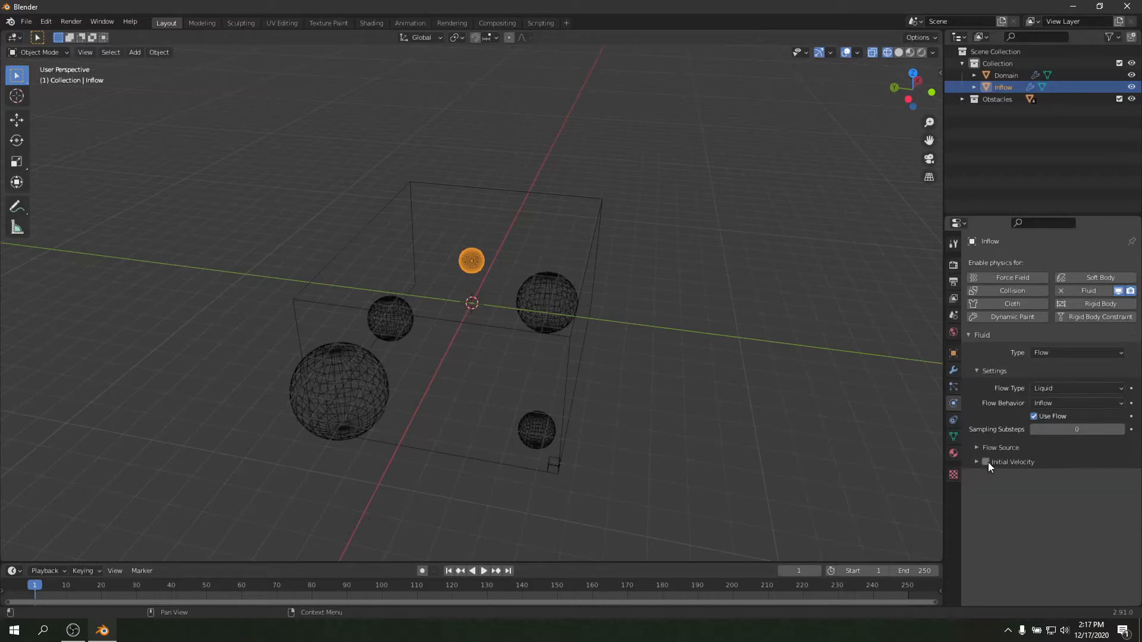
{"action": "left_click", "coordinate": [987, 462]}
{"action": "left_click", "coordinate": [976, 463]}
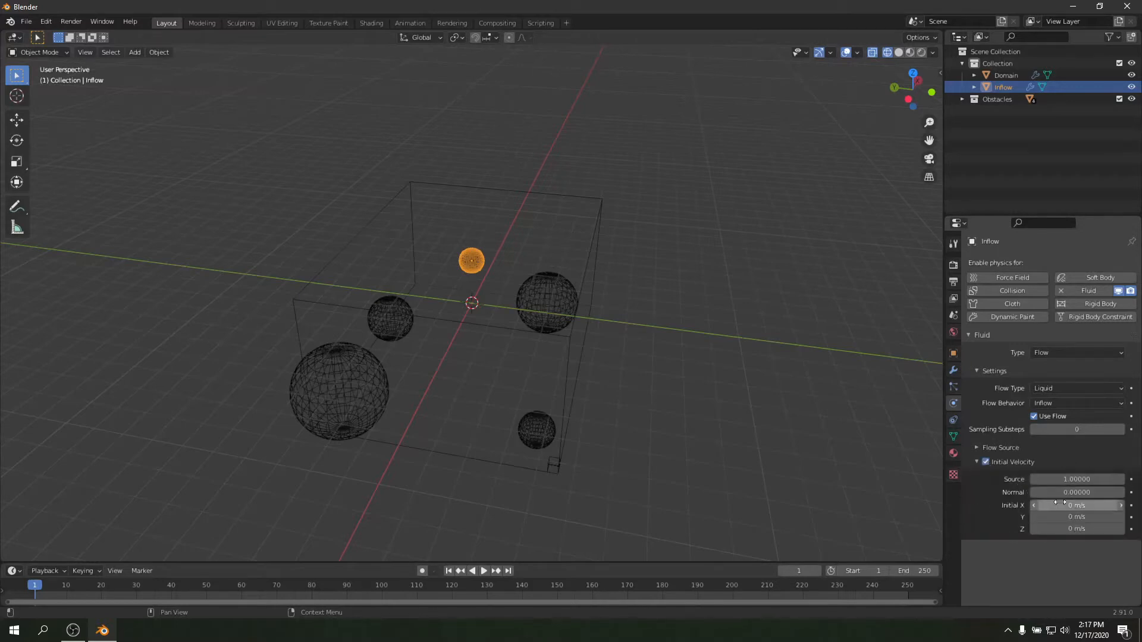
{"action": "left_click", "coordinate": [1070, 529]}
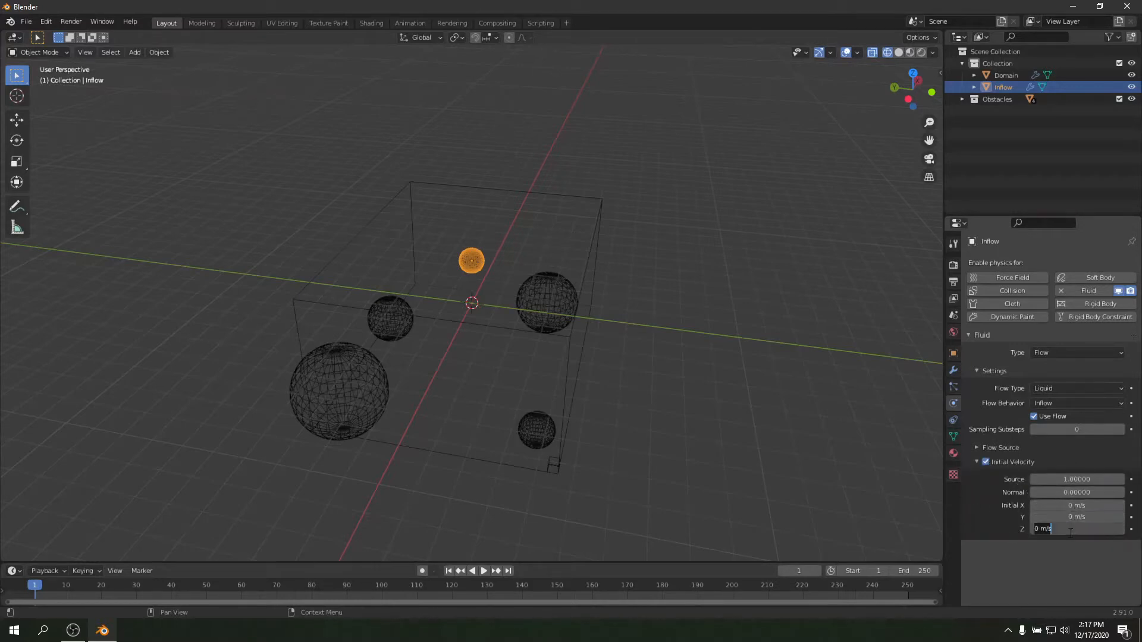
{"action": "type", "text": "-8"}
{"action": "key", "text": "Return"}
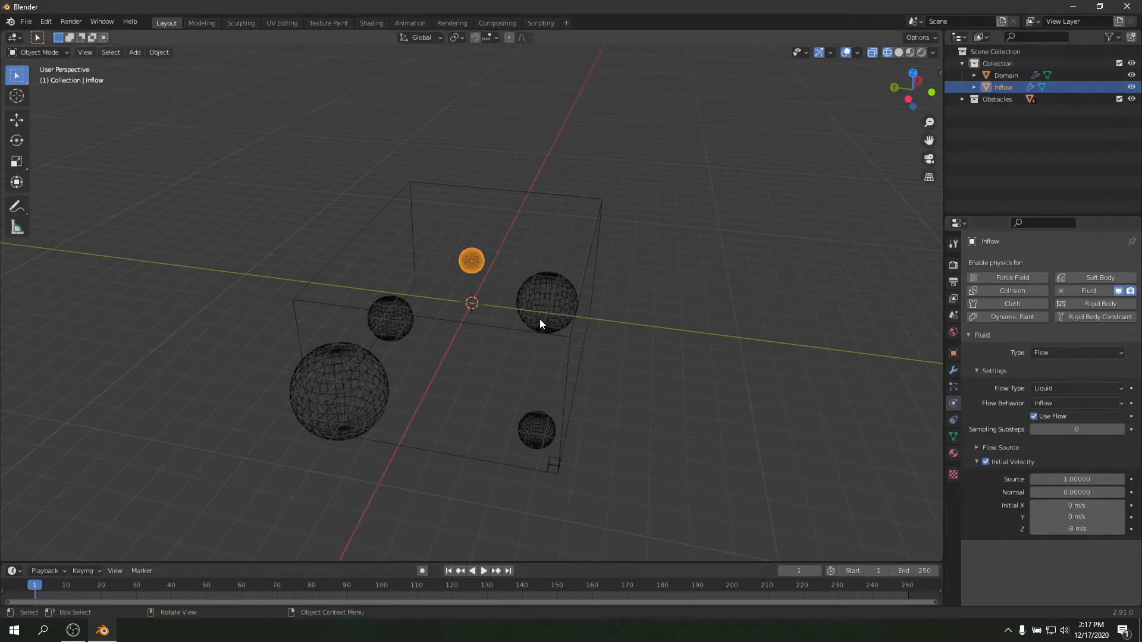
Step: Check the fluid effector settings of each of the four obstacle spheres
{"action": "left_click", "coordinate": [544, 291]}
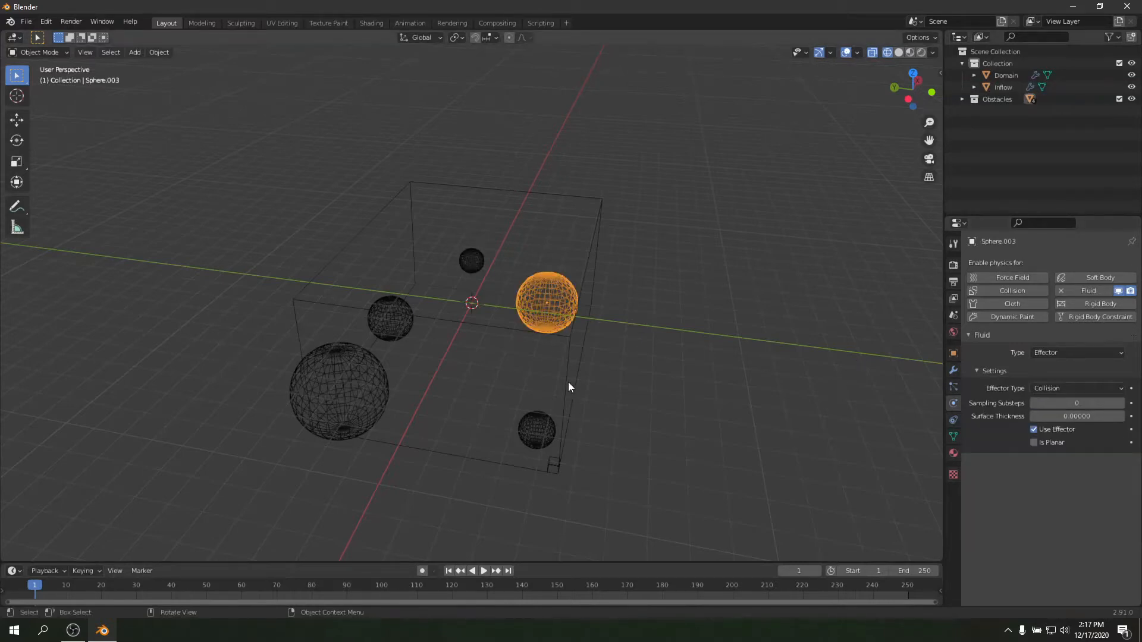
{"action": "middle_click_drag", "start_coordinate": [568, 382], "coordinate": [470, 321]}
{"action": "middle_click_drag", "start_coordinate": [404, 410], "coordinate": [316, 347]}
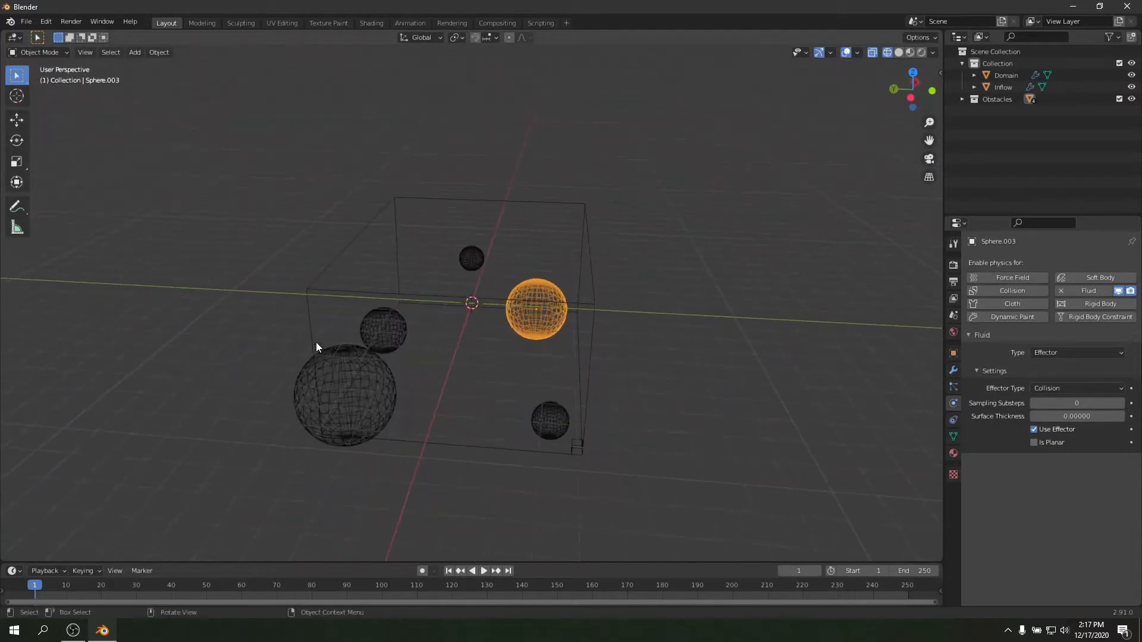
{"action": "left_click", "coordinate": [559, 423]}
{"action": "left_click", "coordinate": [344, 402]}
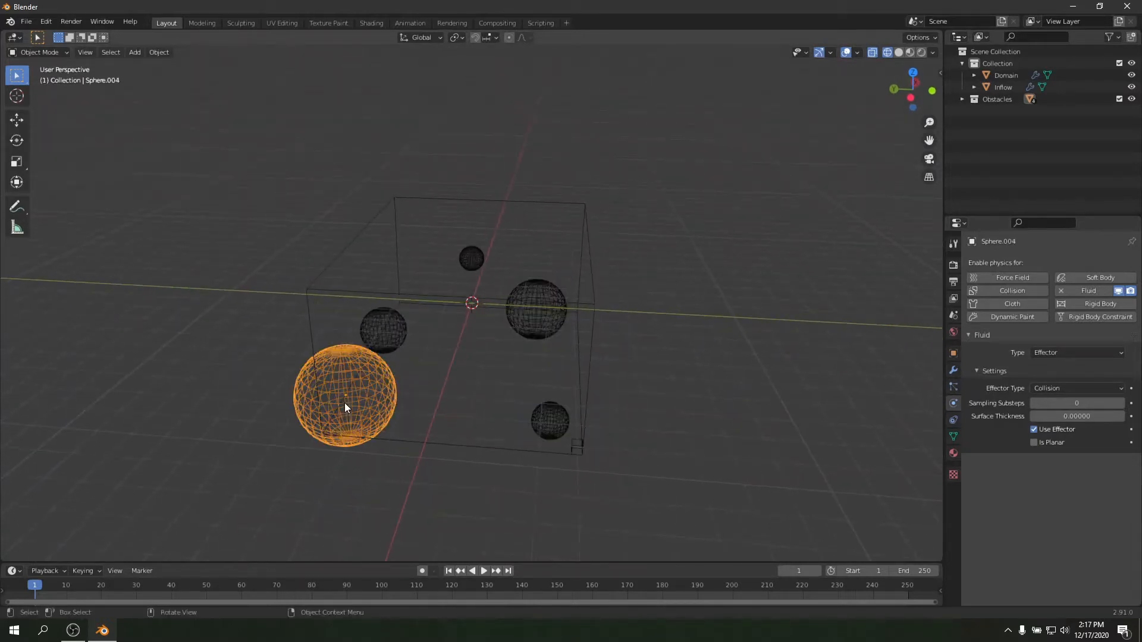
{"action": "left_click", "coordinate": [395, 331]}
Step: Set the Domain box's domain type to Liquid and its resolution divisions to 100
{"action": "left_click", "coordinate": [526, 200]}
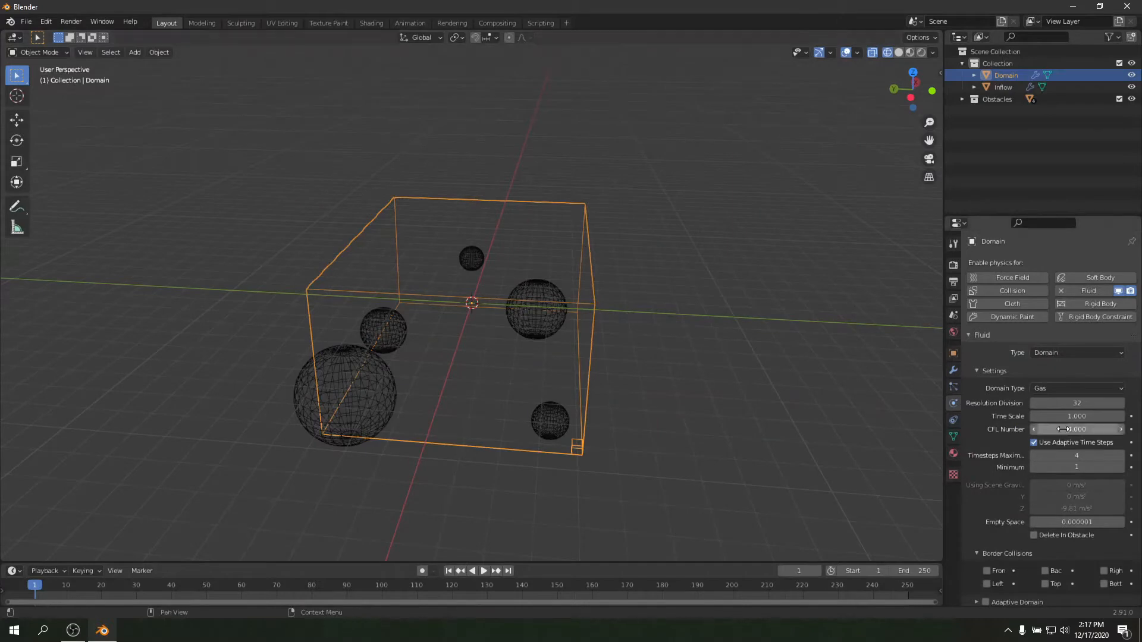
{"action": "left_click", "coordinate": [1067, 391]}
{"action": "left_click", "coordinate": [1065, 411]}
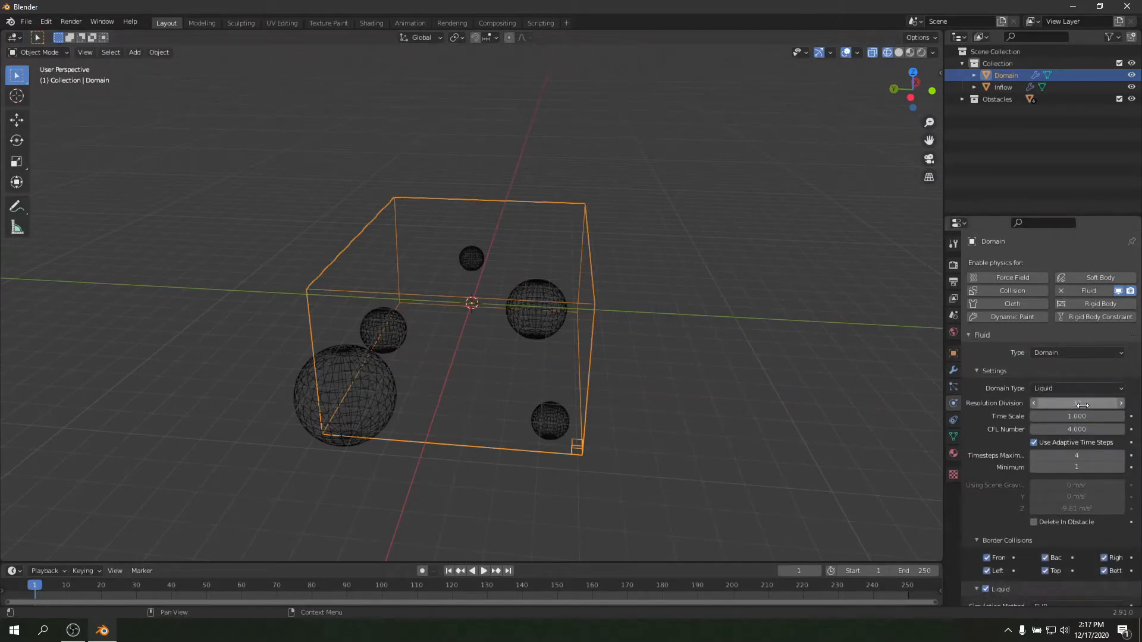
{"action": "left_click", "coordinate": [1078, 403]}
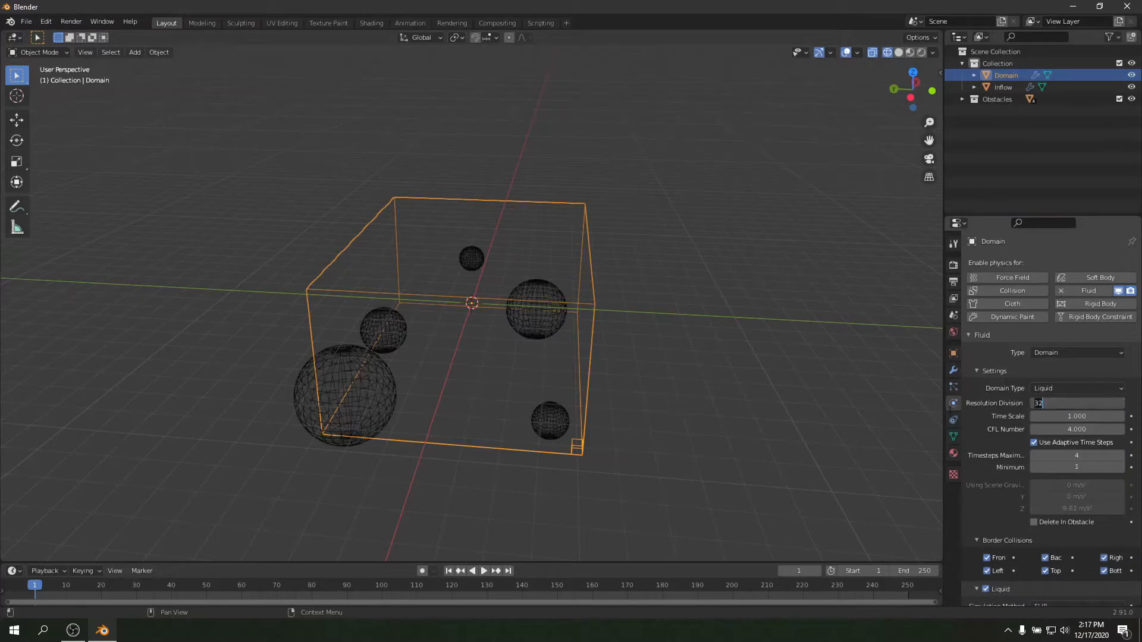
{"action": "left_click", "coordinate": [1024, 405]}
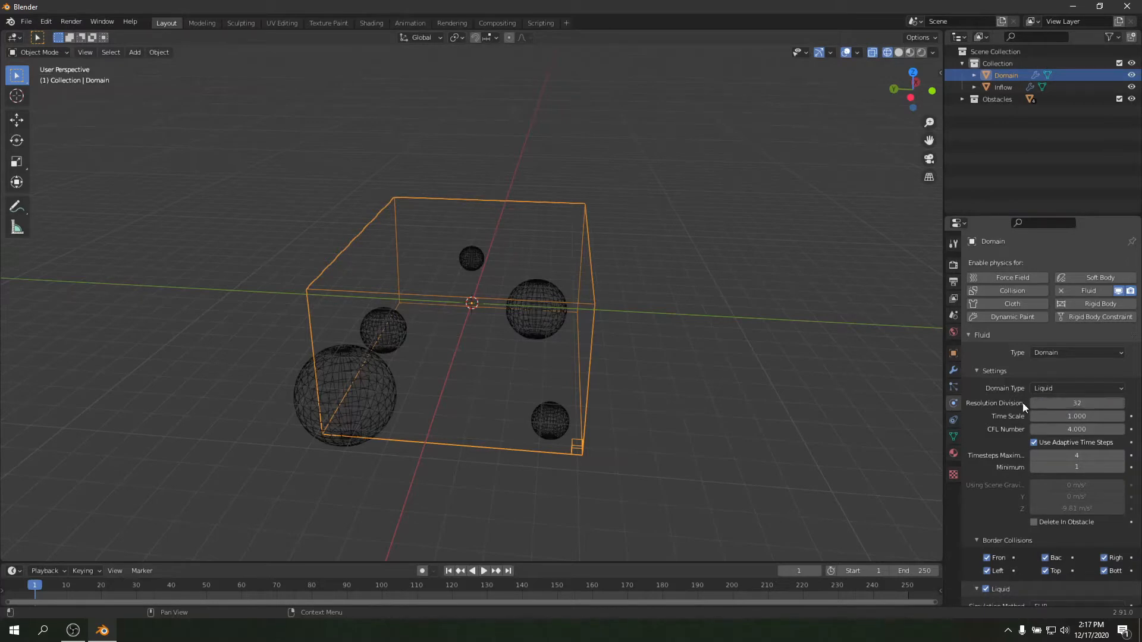
{"action": "left_click", "coordinate": [1076, 403]}
{"action": "key", "text": "BackSpace"}
{"action": "key", "text": "BackSpace"}
{"action": "type", "text": "100"}
{"action": "key", "text": "Return"}
Step: Set the domain's time scale to 0.5 and its minimum timesteps to 2
{"action": "left_click", "coordinate": [1074, 416]}
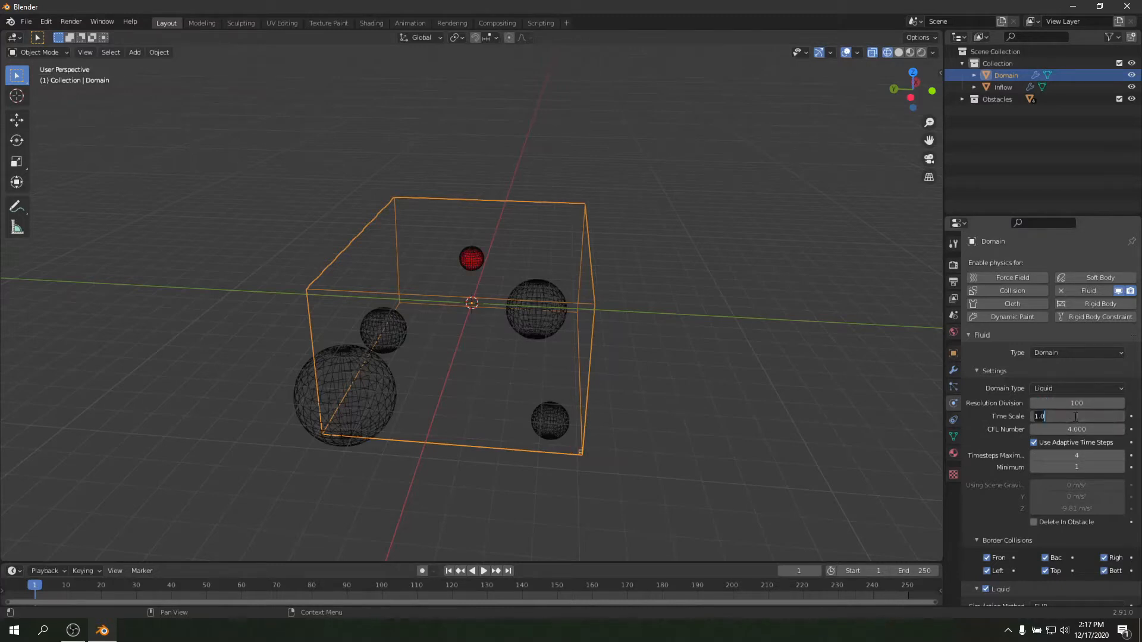
{"action": "key", "text": "BackSpace"}
{"action": "key", "text": "BackSpace"}
{"action": "key", "text": "BackSpace"}
{"action": "type", "text": "0.5"}
{"action": "key", "text": "Return"}
{"action": "left_click", "coordinate": [1071, 468]}
{"action": "type", "text": "2"}
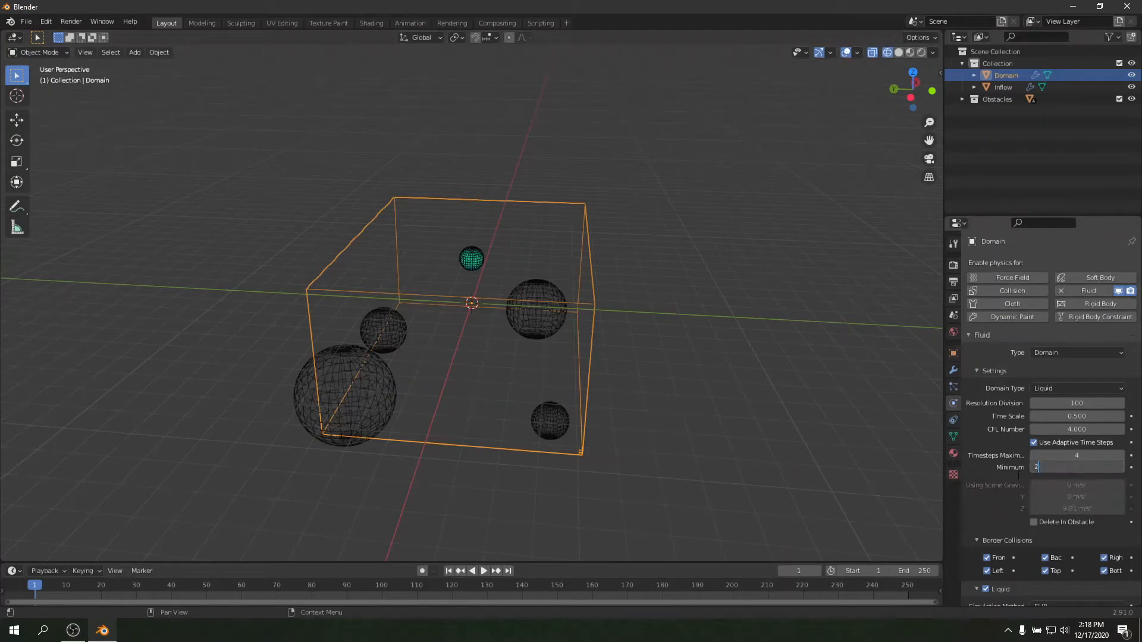
{"action": "key", "text": "Return"}
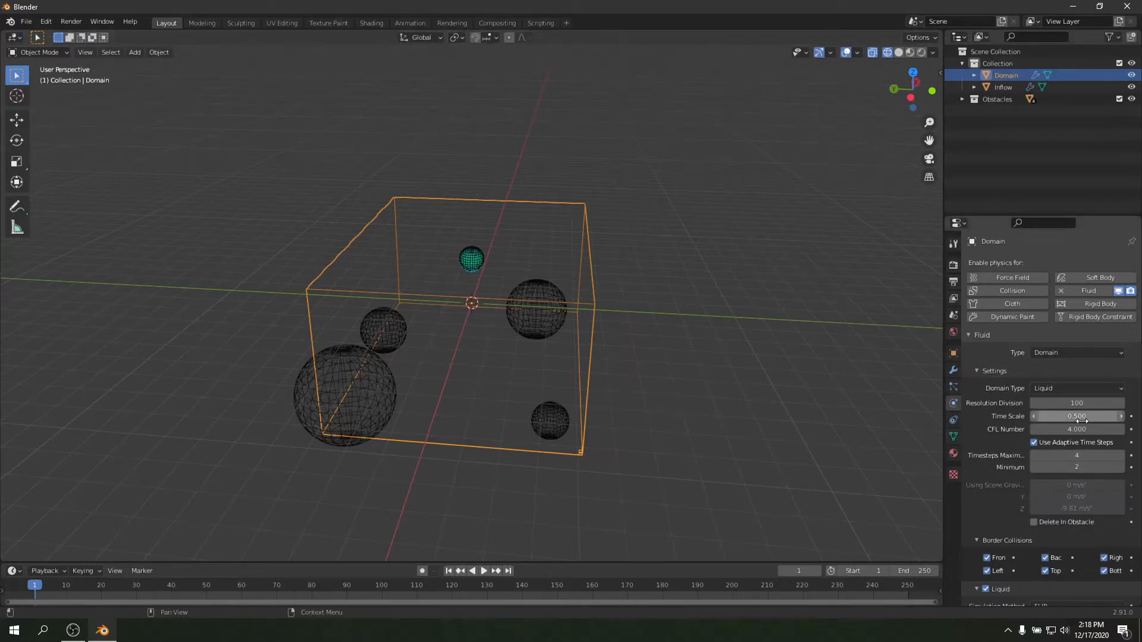
Step: Set the domain's cache location to the "Another YT TUT" folder inside Particles
{"action": "scroll", "coordinate": [1000, 447], "scroll_direction": "down", "scroll_amount": 6}
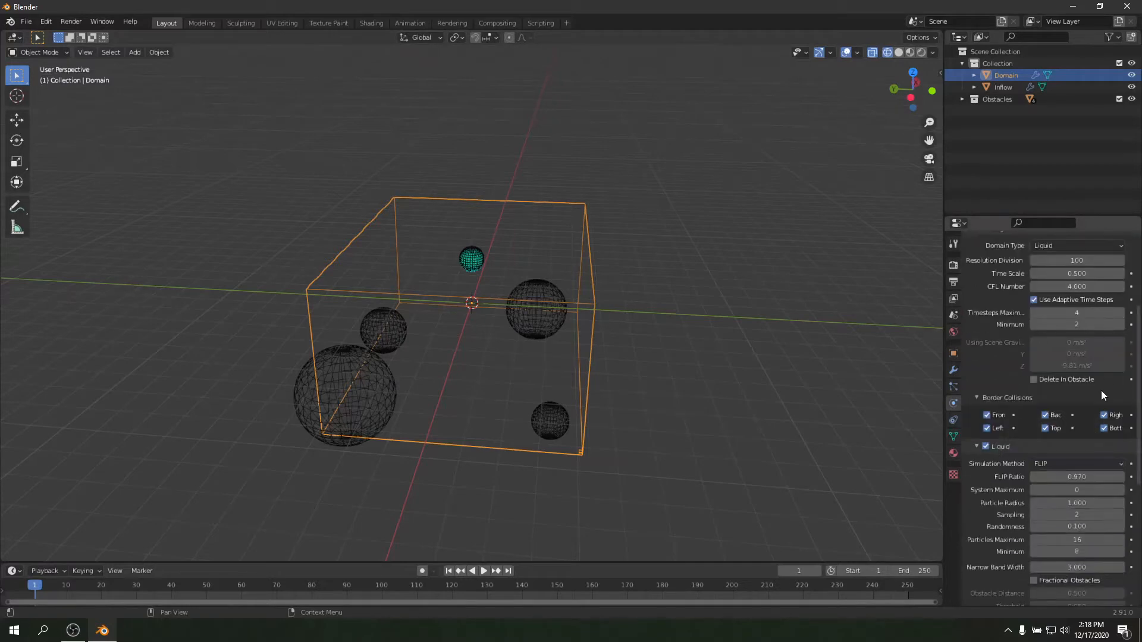
{"action": "scroll", "coordinate": [998, 484], "scroll_direction": "down", "scroll_amount": 6}
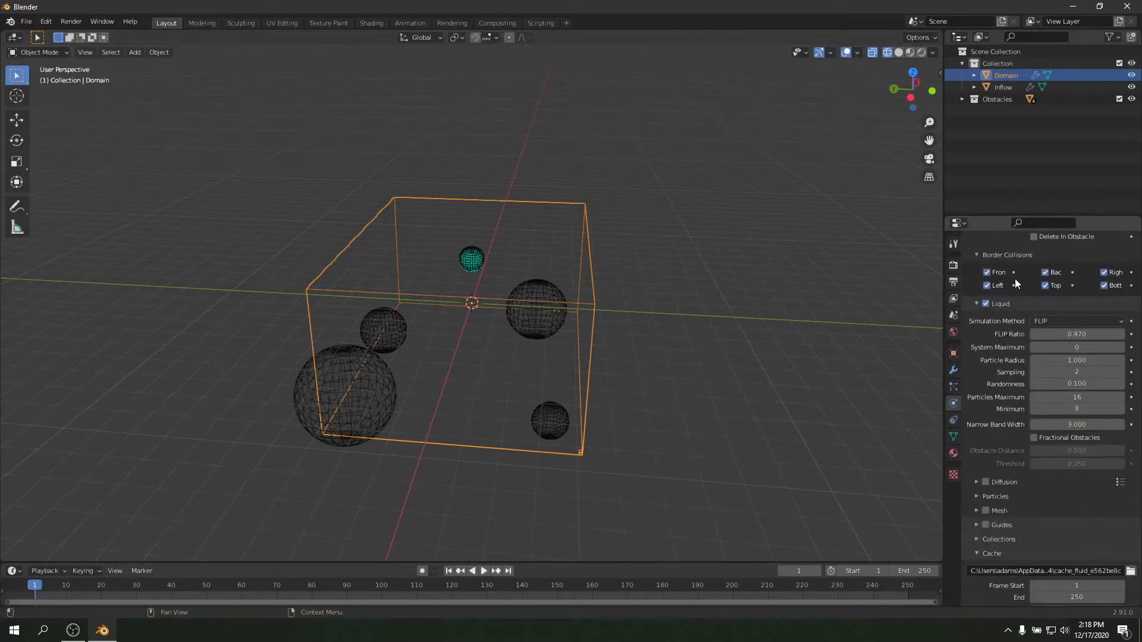
{"action": "left_click", "coordinate": [976, 303]}
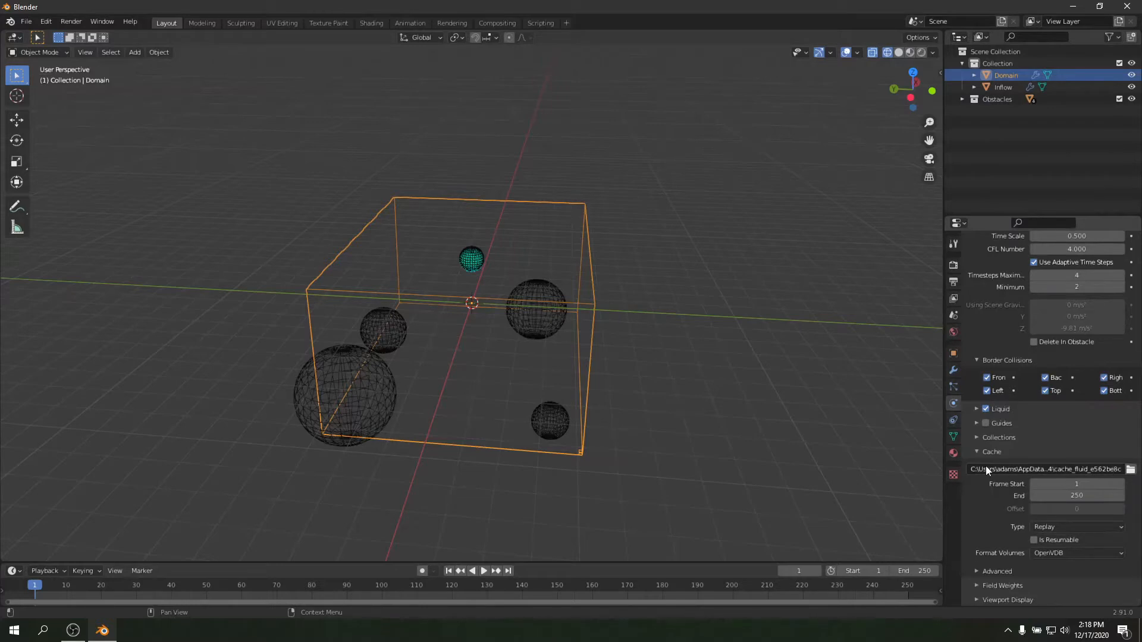
{"action": "left_click", "coordinate": [1131, 470]}
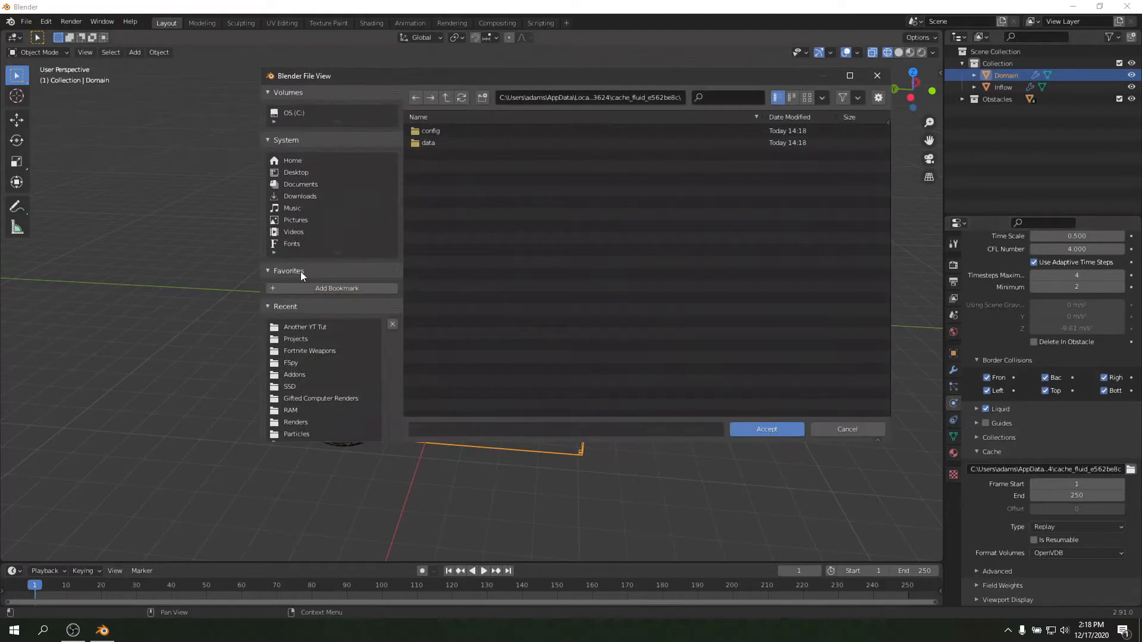
{"action": "left_click", "coordinate": [445, 98]}
{"action": "left_click", "coordinate": [296, 339]}
{"action": "left_click", "coordinate": [305, 327]}
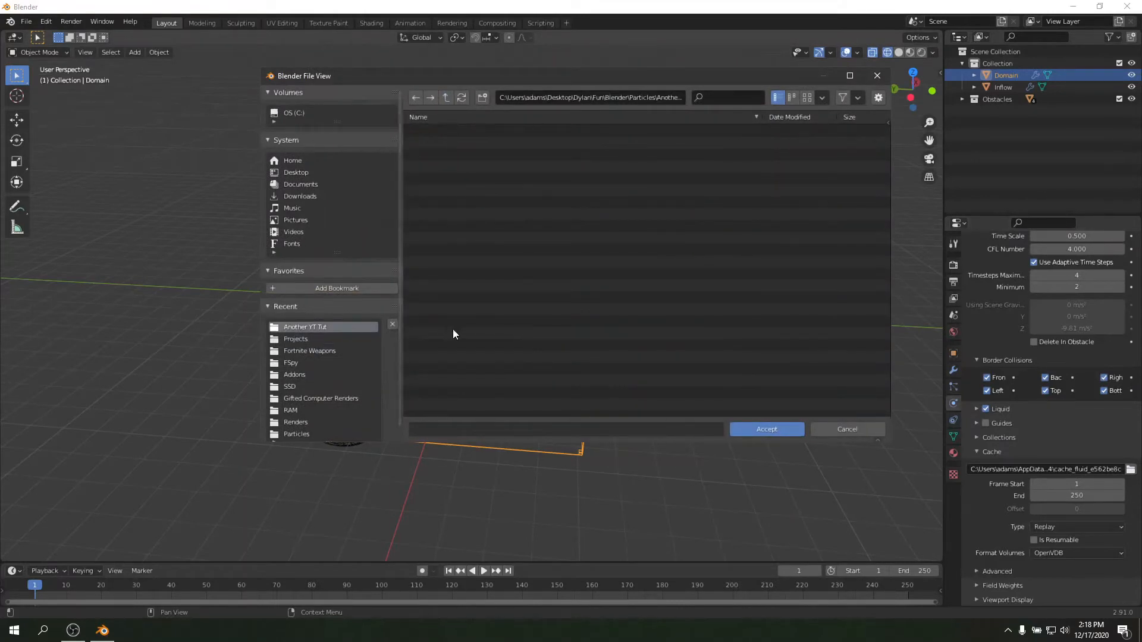
{"action": "left_click", "coordinate": [445, 98]}
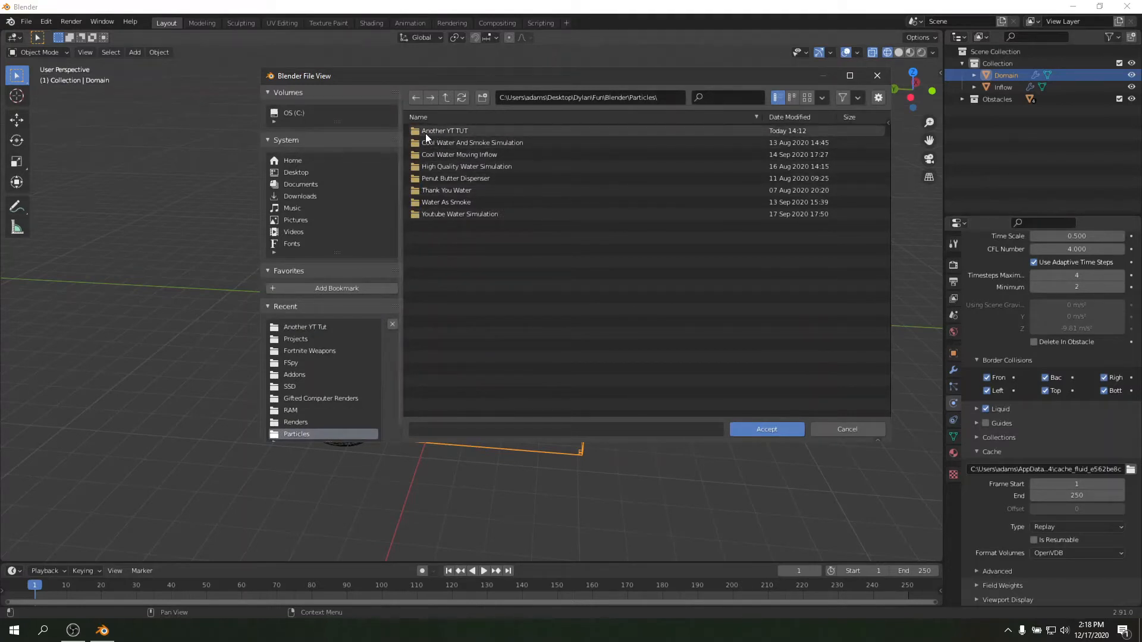
{"action": "double_click", "coordinate": [461, 130]}
{"action": "left_click", "coordinate": [770, 429]}
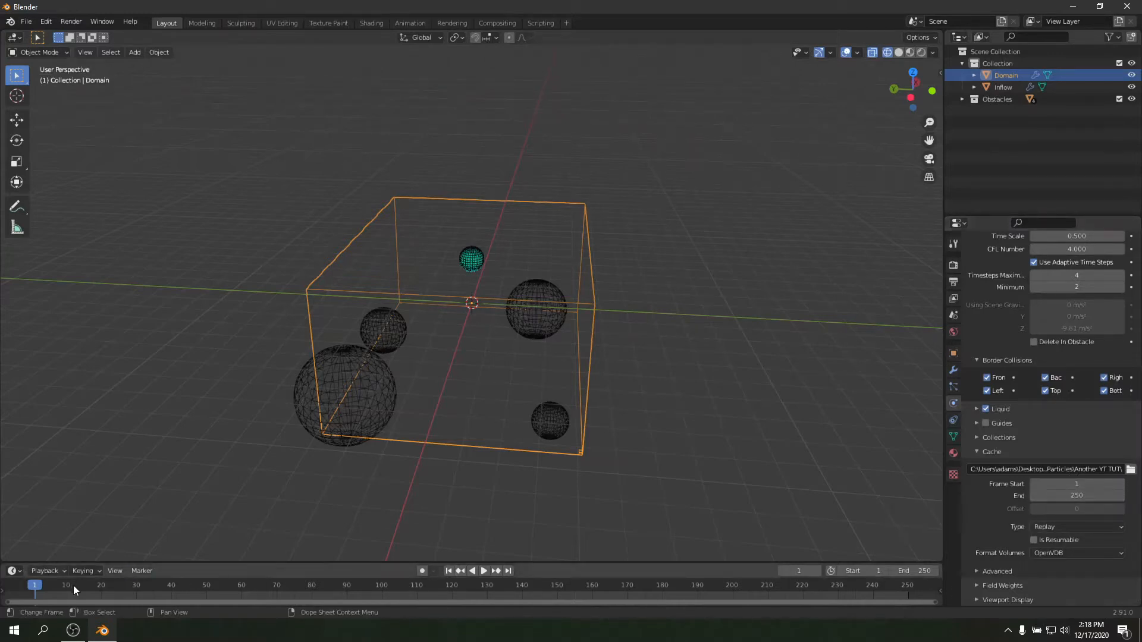
Step: Set the cache's end frame to 200 and make it a resumable cache of type Modular
{"action": "left_click_drag", "start_coordinate": [74, 588], "coordinate": [34, 588]}
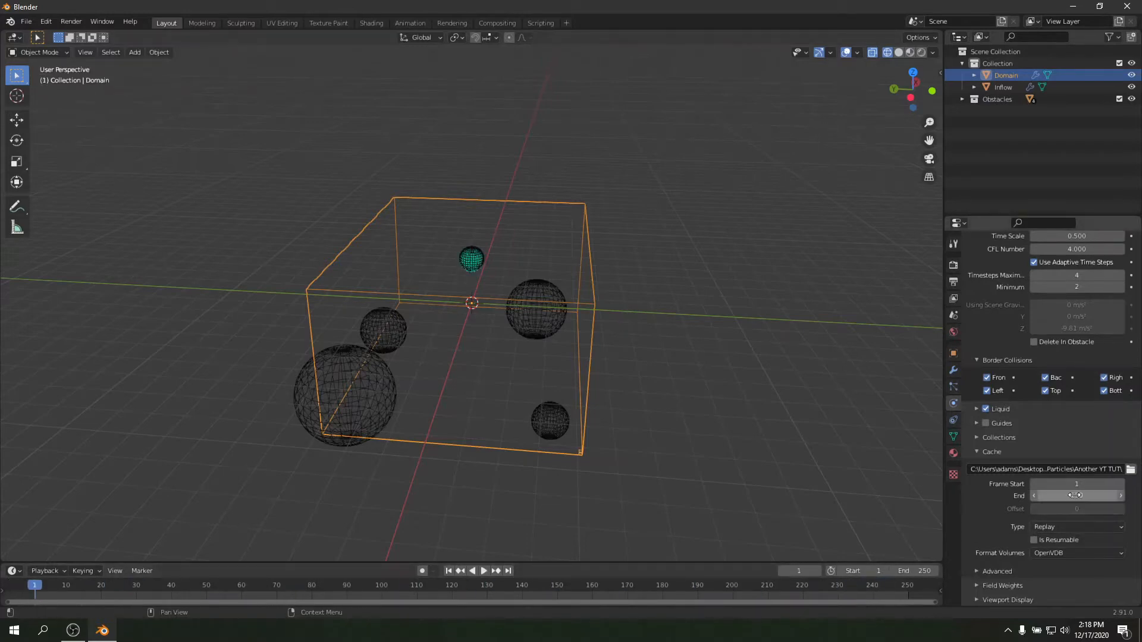
{"action": "left_click", "coordinate": [1075, 495]}
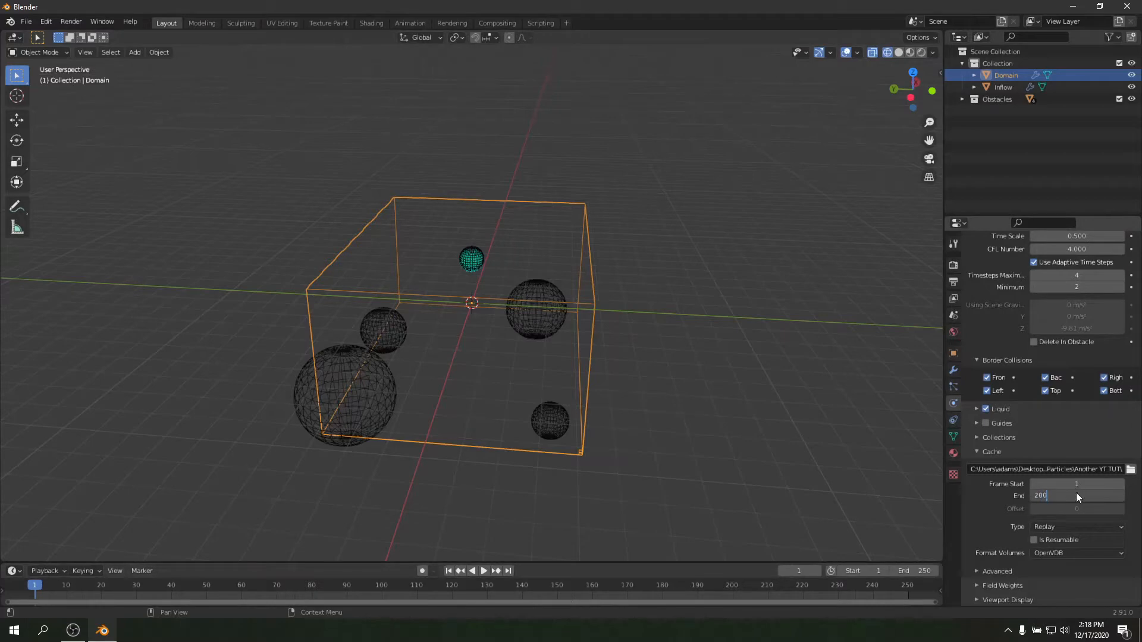
{"action": "key", "text": "Return"}
{"action": "left_click", "coordinate": [1051, 526]}
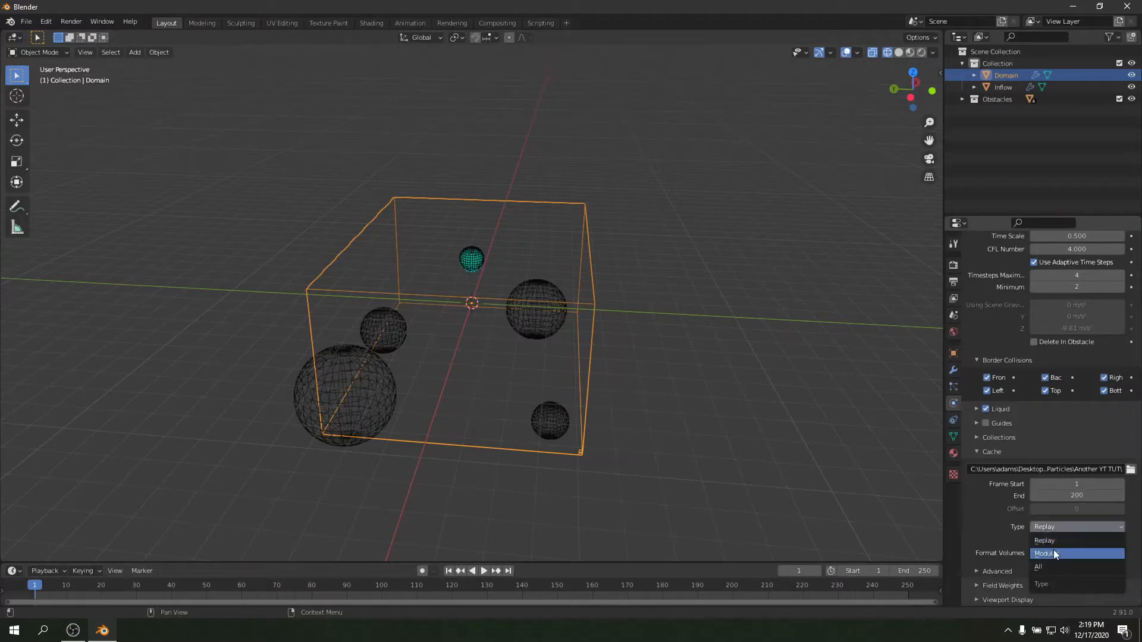
{"action": "left_click", "coordinate": [1053, 550]}
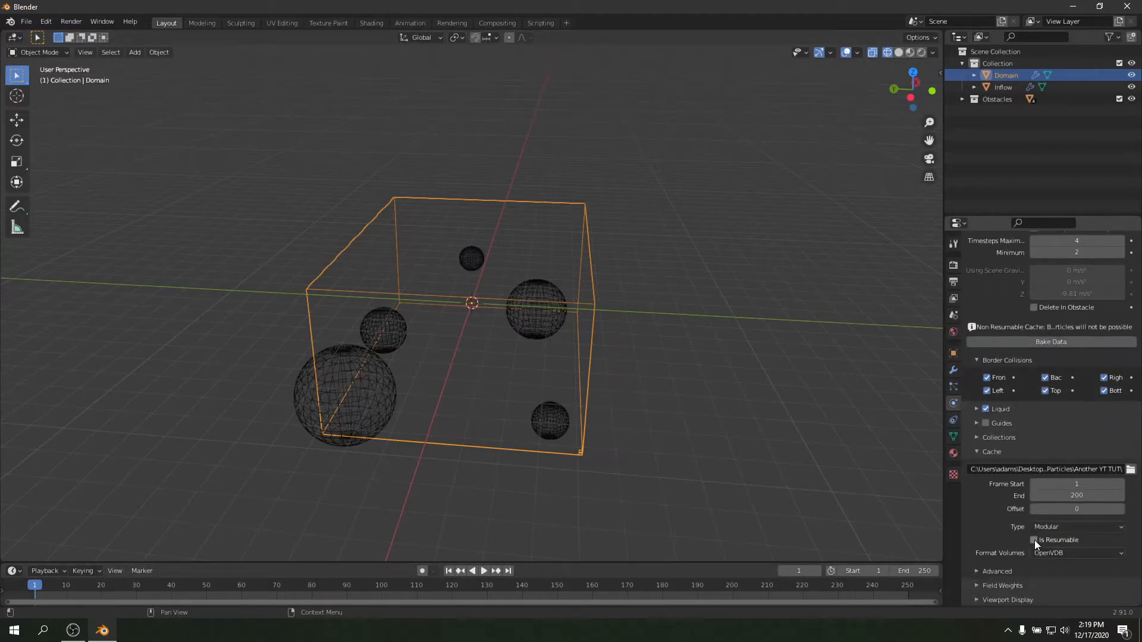
{"action": "left_click", "coordinate": [1033, 540]}
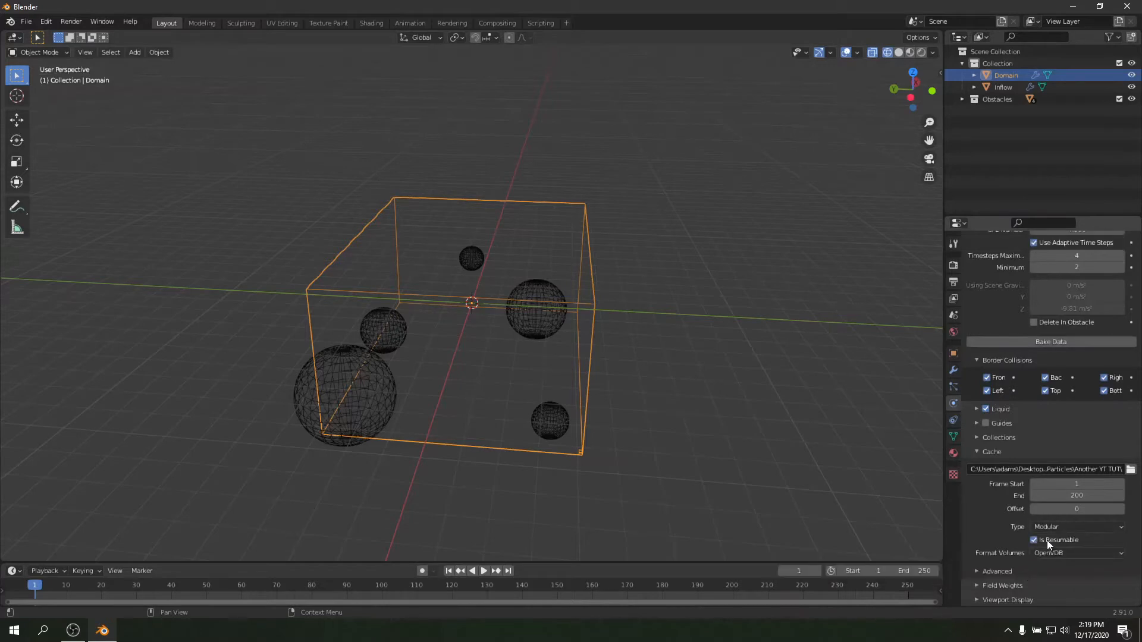
Step: Bake the fluid data of the liquid domain
{"action": "scroll", "coordinate": [1028, 377], "scroll_direction": "up", "scroll_amount": 8}
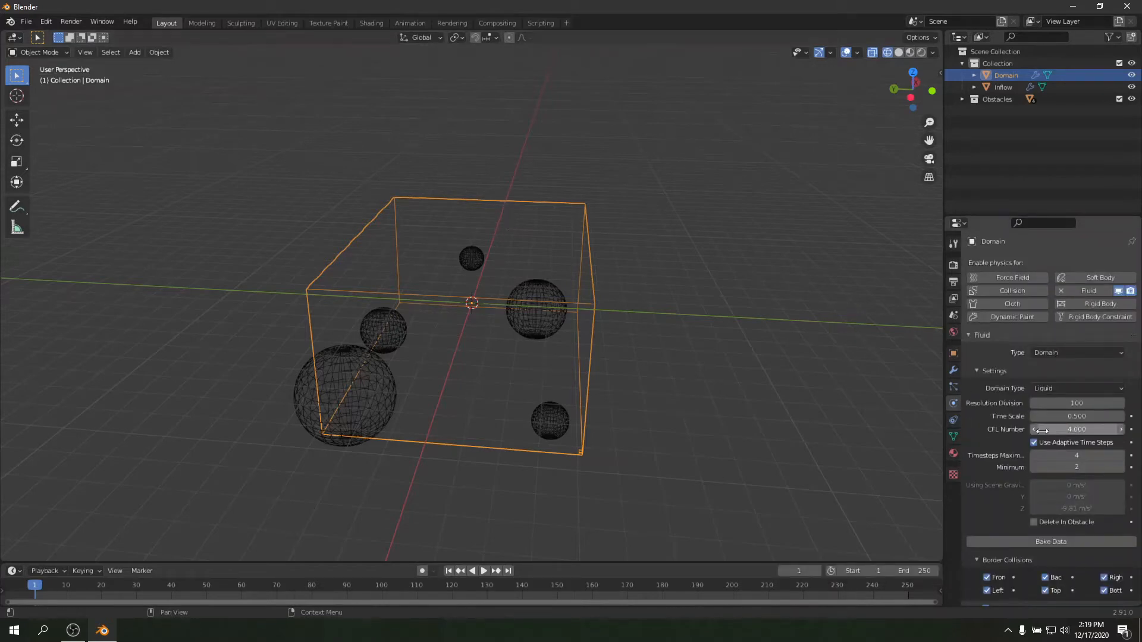
{"action": "middle_click_drag", "start_coordinate": [628, 373], "coordinate": [741, 359]}
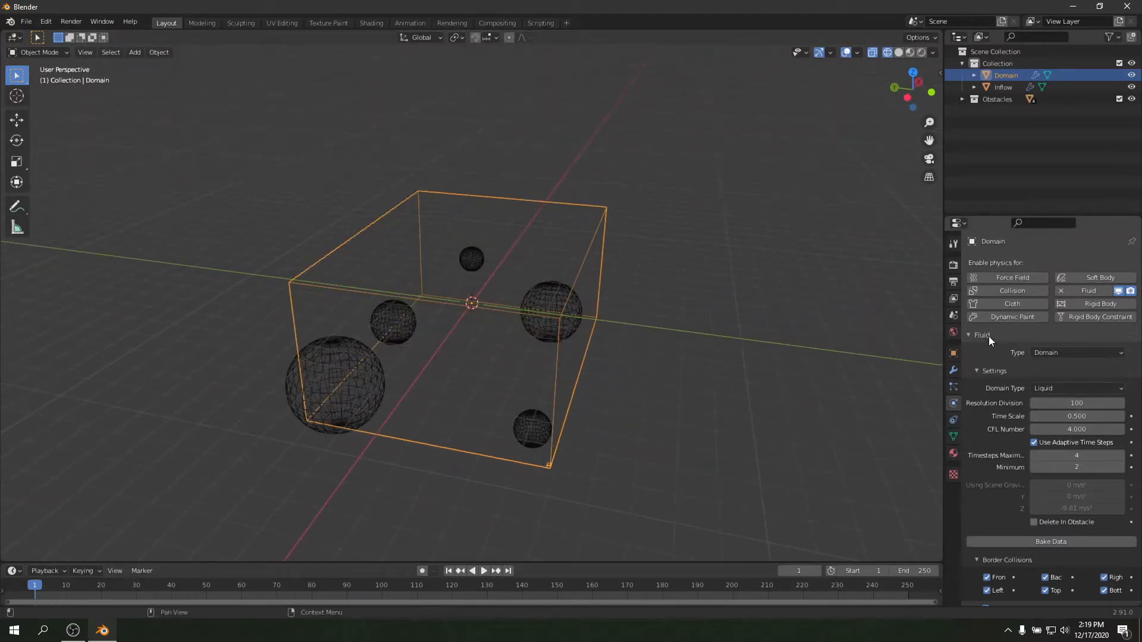
{"action": "left_click", "coordinate": [1022, 539]}
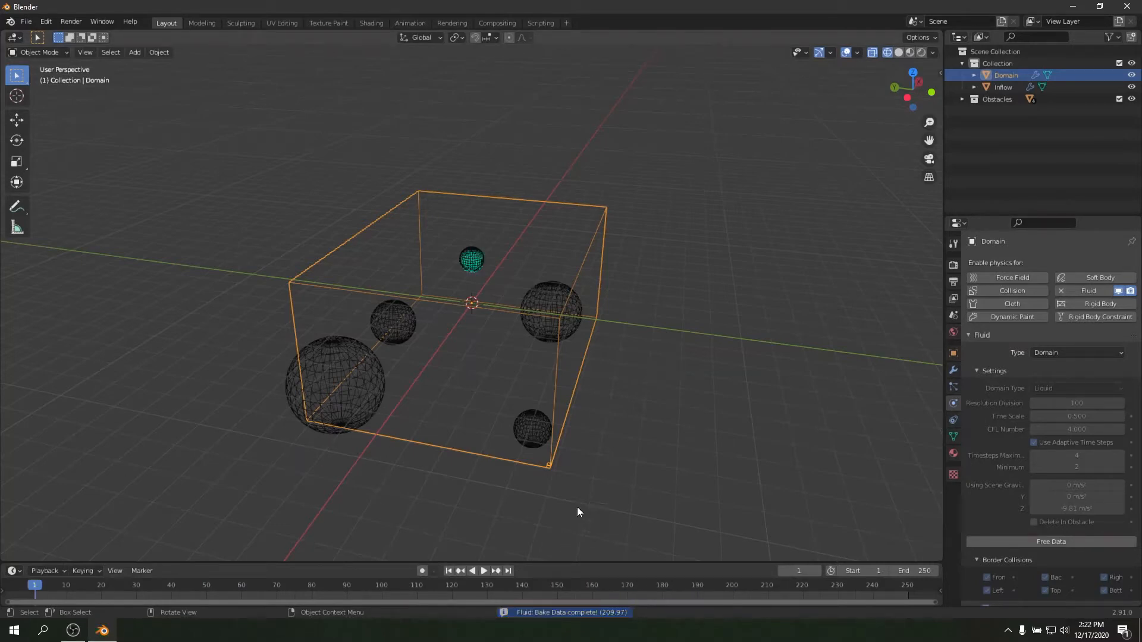
Step: Play back the baked liquid simulation and examine the particle flow around the obstacles from several angles
{"action": "middle_click_drag", "start_coordinate": [495, 499], "coordinate": [555, 456]}
{"action": "key", "text": "space"}
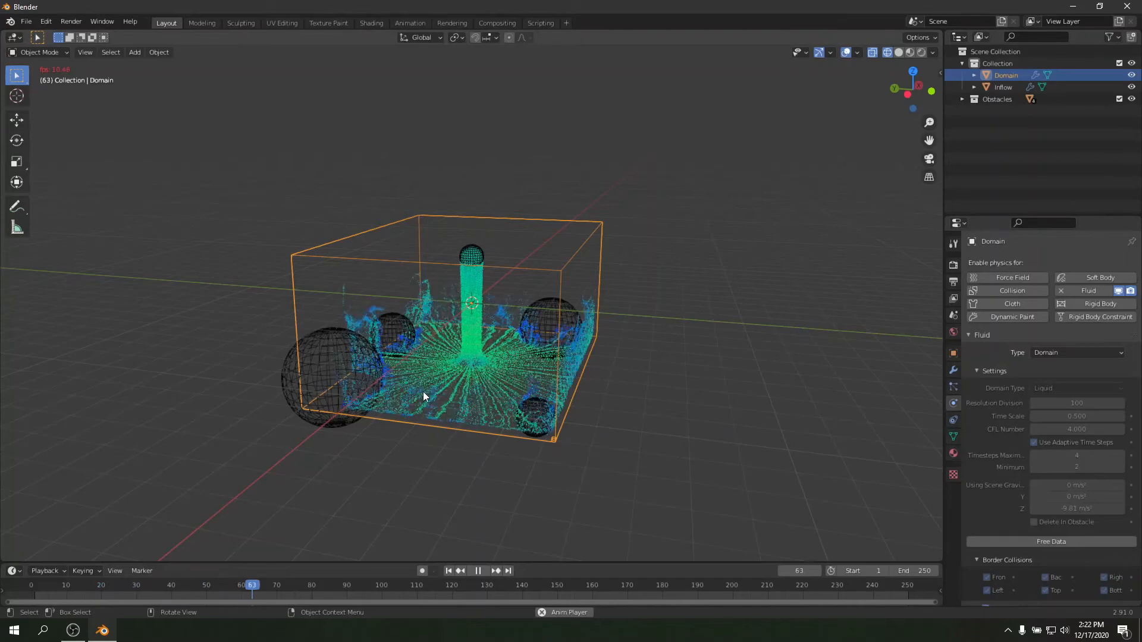
{"action": "middle_click_drag", "start_coordinate": [423, 391], "coordinate": [580, 518]}
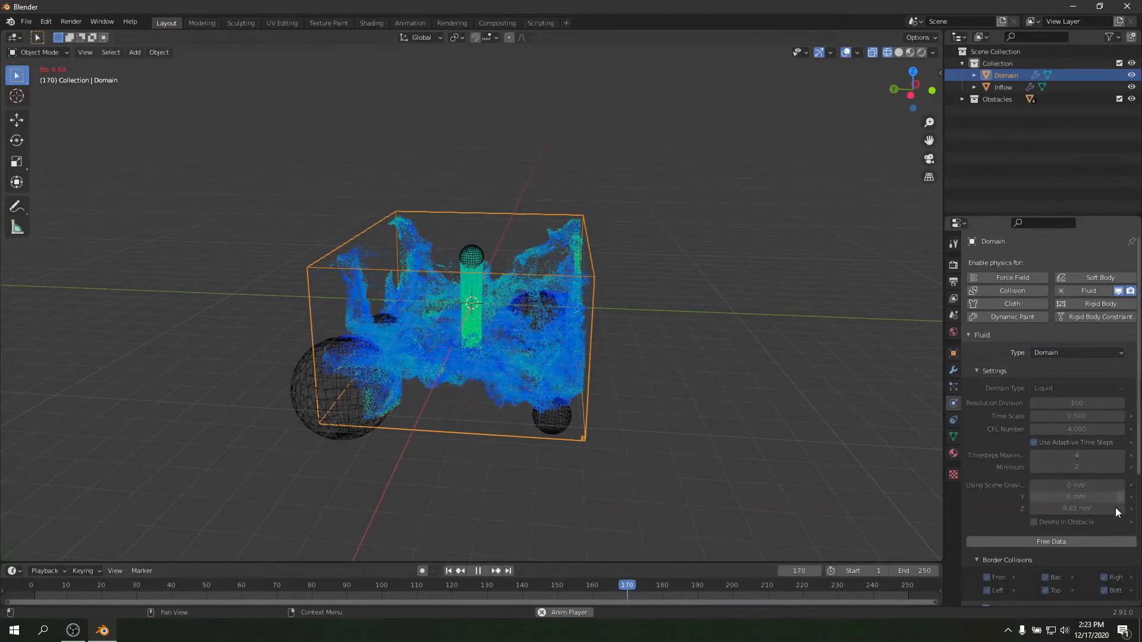
Step: Stop the playback, set the scene's end frame to 200 and return the timeline to frame 1
{"action": "scroll", "coordinate": [1076, 535], "scroll_direction": "down", "scroll_amount": 5}
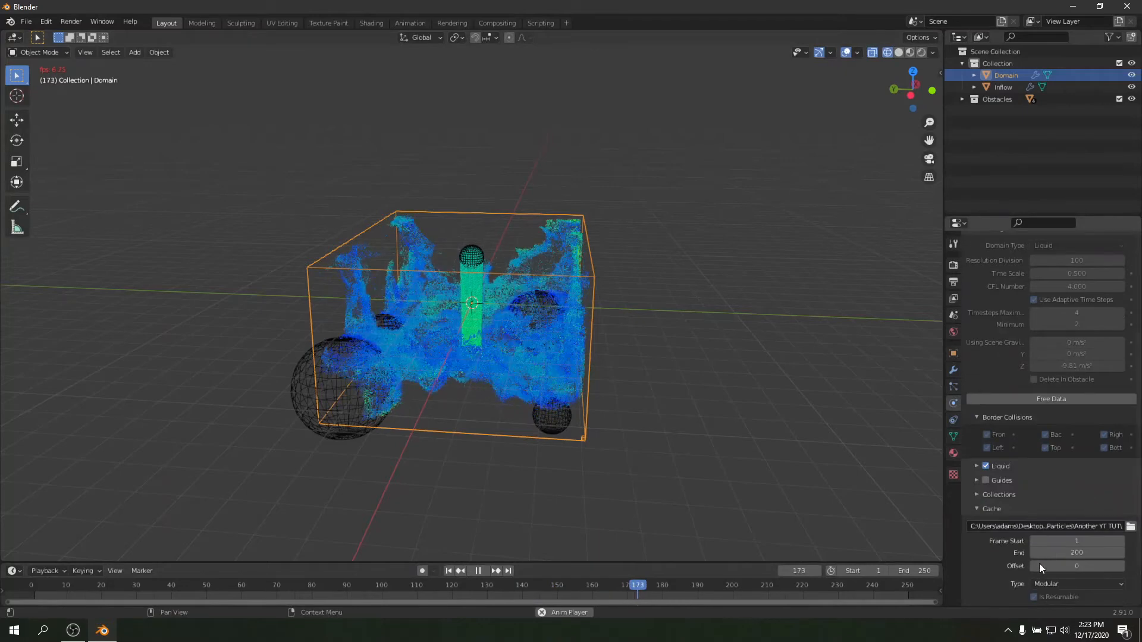
{"action": "key", "text": "space"}
{"action": "left_click", "coordinate": [914, 570]}
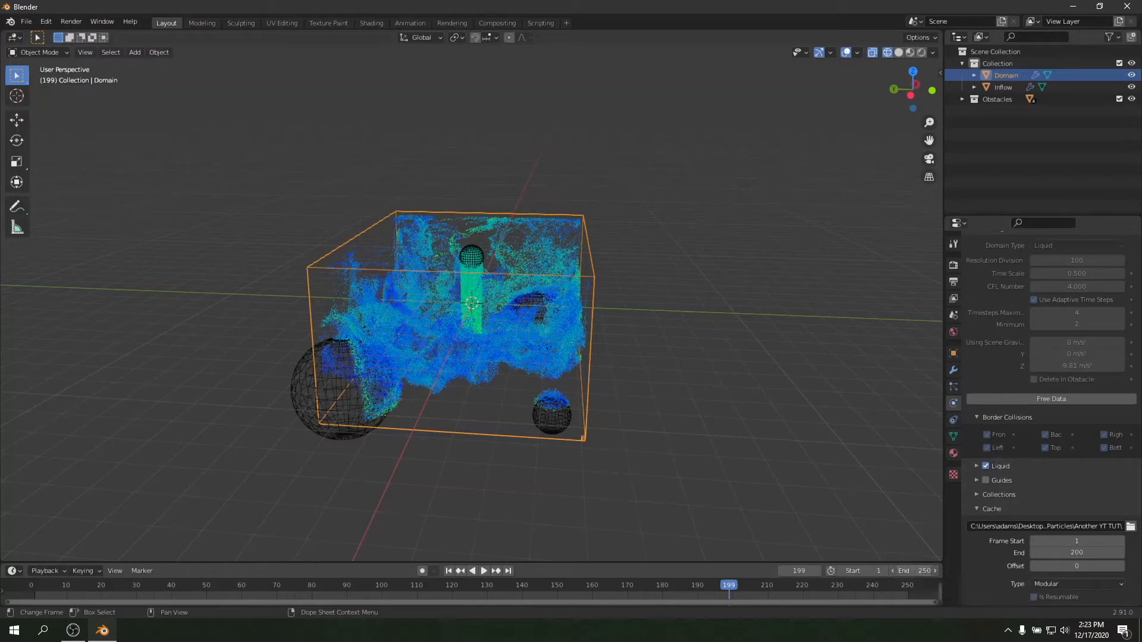
{"action": "key", "text": "Return"}
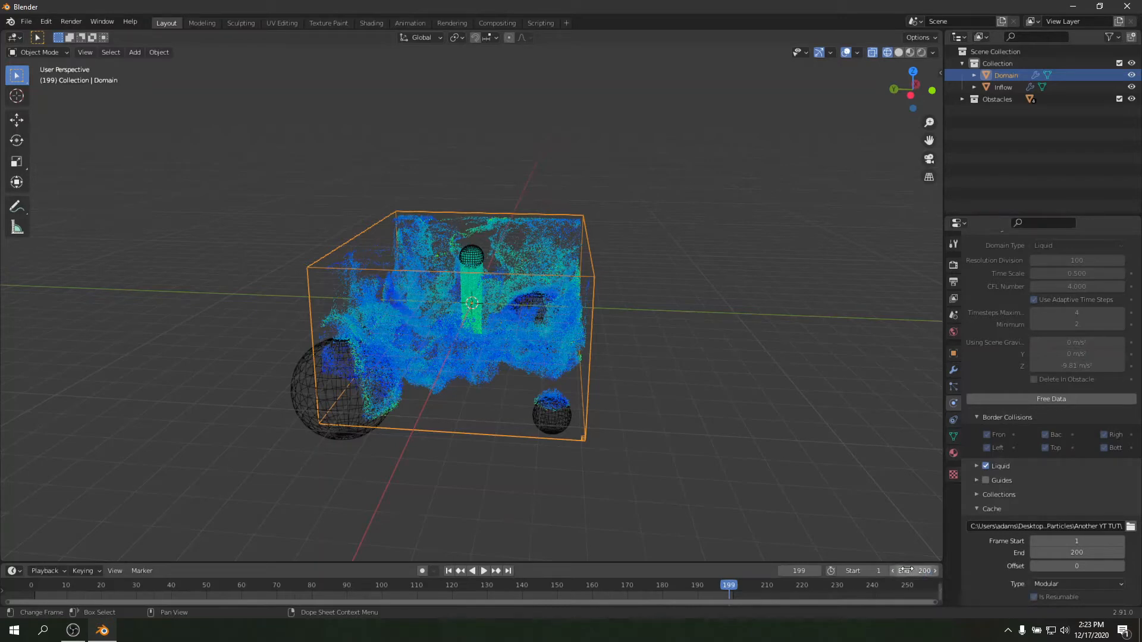
{"action": "left_click_drag", "start_coordinate": [729, 587], "coordinate": [33, 575]}
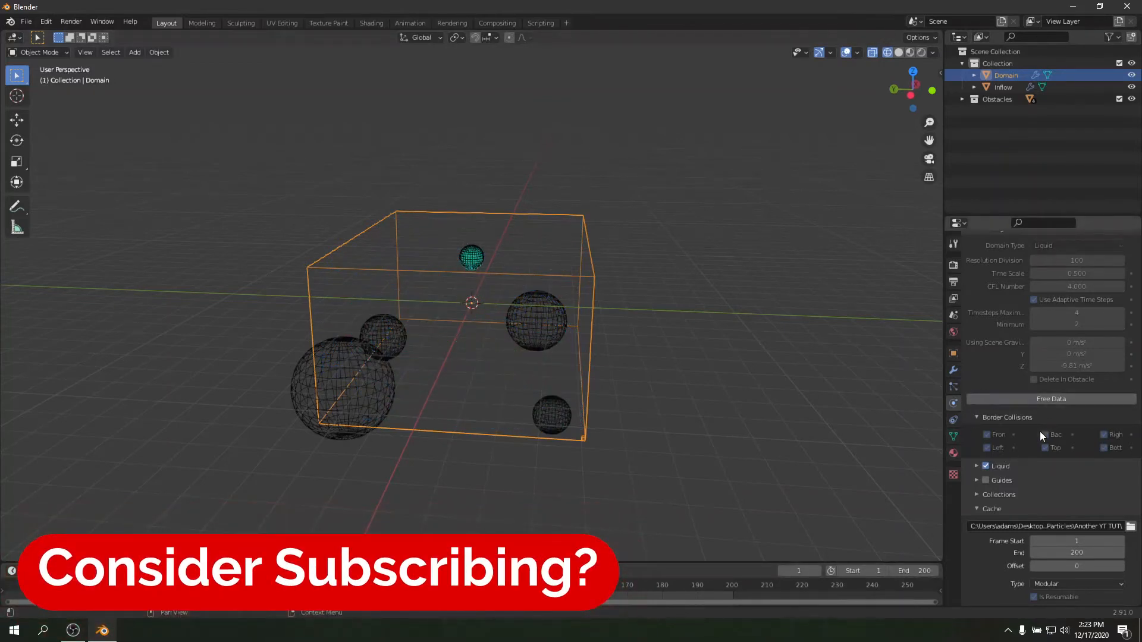
Step: Enable mesh generation for the liquid domain and open its mesh settings
{"action": "scroll", "coordinate": [1014, 512], "scroll_direction": "up", "scroll_amount": 6}
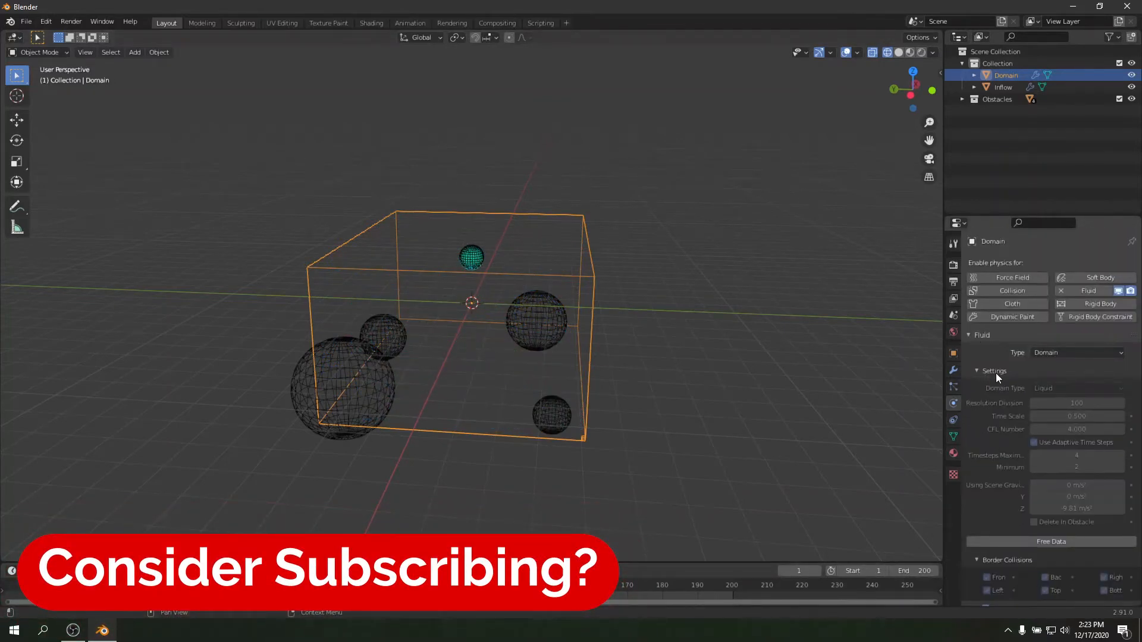
{"action": "left_click", "coordinate": [994, 372]}
{"action": "left_click", "coordinate": [1000, 386]}
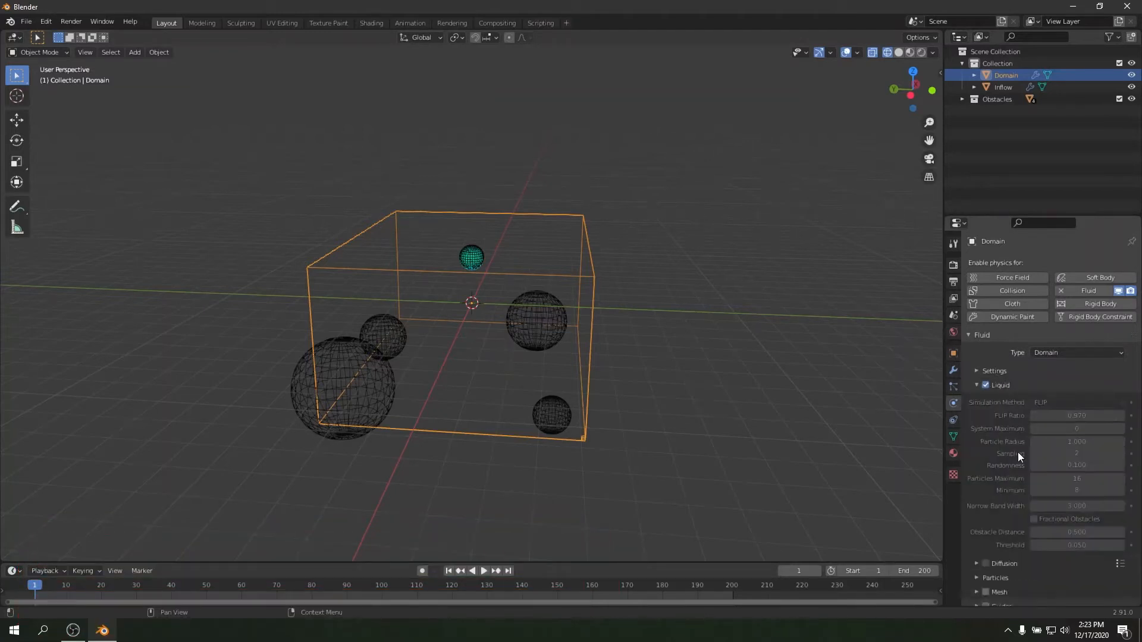
{"action": "scroll", "coordinate": [1017, 453], "scroll_direction": "down", "scroll_amount": 6}
{"action": "left_click", "coordinate": [985, 450]}
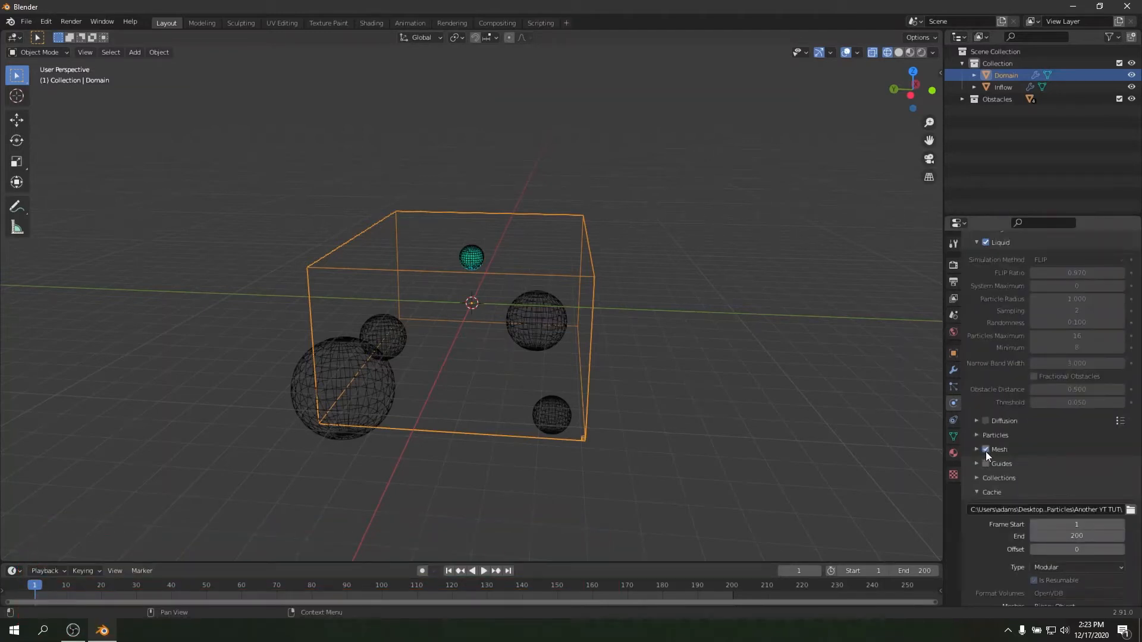
{"action": "left_click", "coordinate": [1008, 452]}
{"action": "scroll", "coordinate": [1012, 458], "scroll_direction": "down", "scroll_amount": 2}
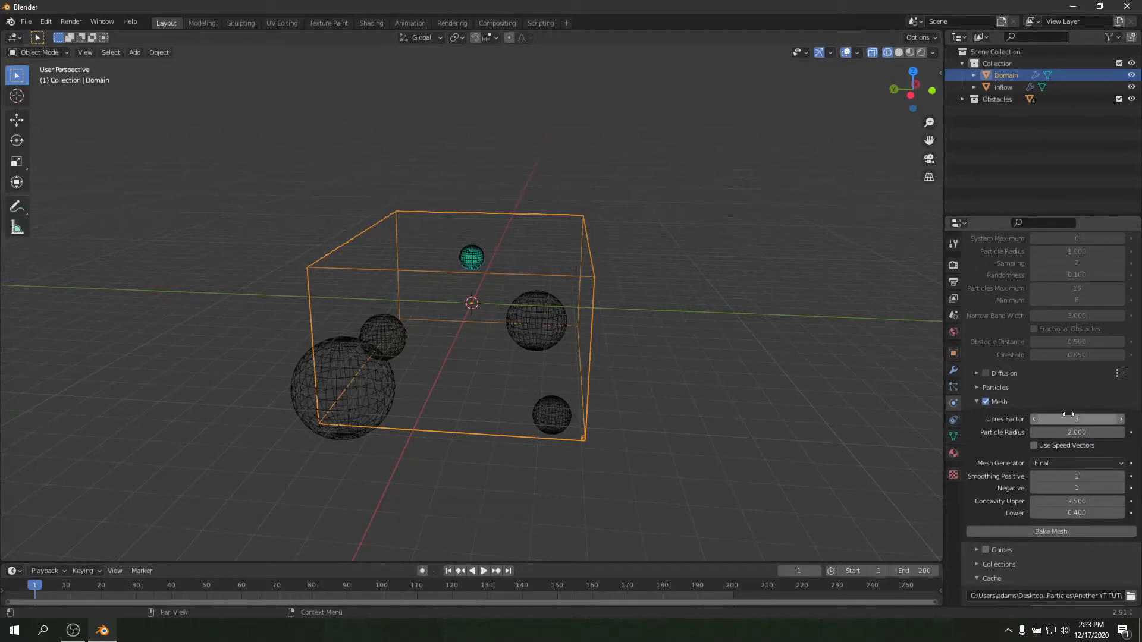
Step: Review the domain's liquid, general, guide and collection settings before baking the mesh
{"action": "scroll", "coordinate": [1088, 413], "scroll_direction": "up", "scroll_amount": 6}
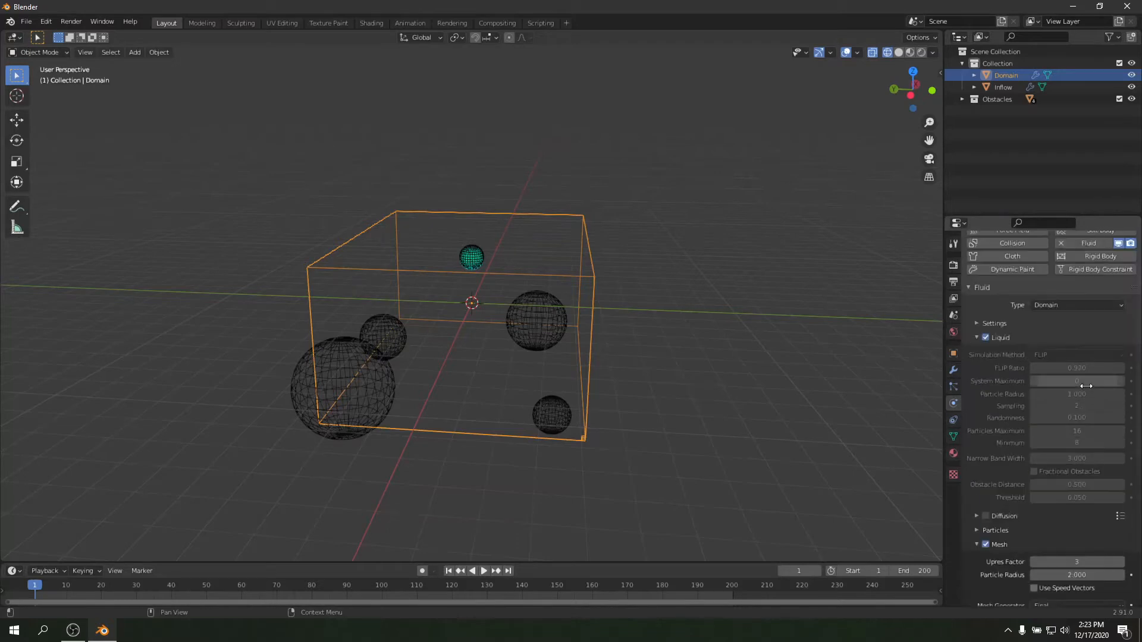
{"action": "scroll", "coordinate": [1085, 393], "scroll_direction": "up", "scroll_amount": 2}
{"action": "scroll", "coordinate": [1085, 422], "scroll_direction": "down", "scroll_amount": 4}
{"action": "left_click", "coordinate": [1015, 291]}
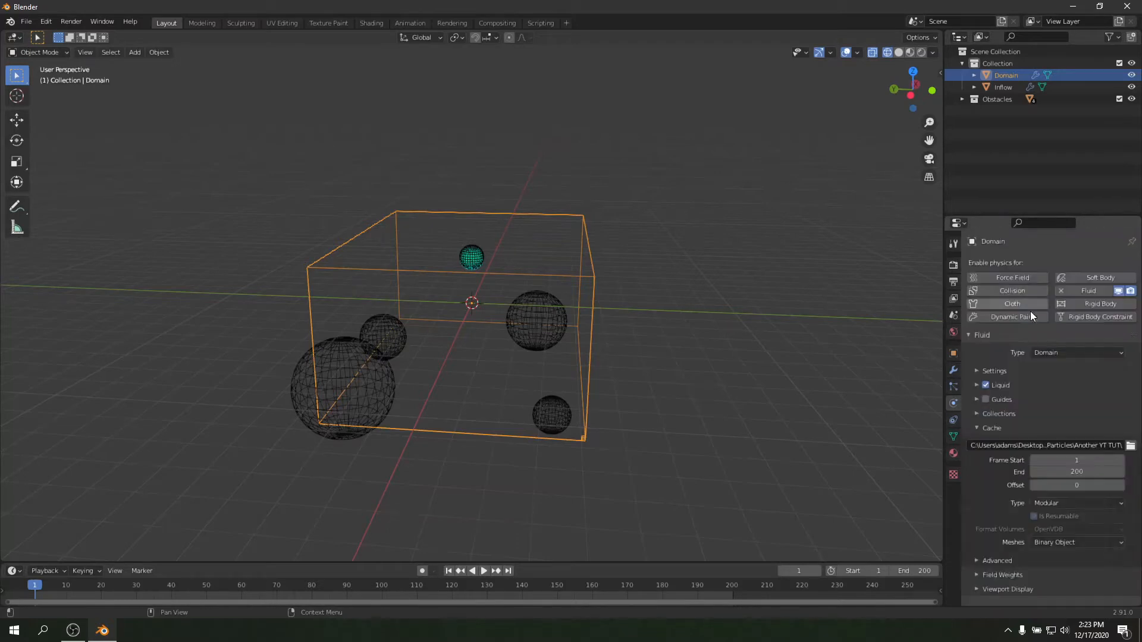
{"action": "left_click", "coordinate": [997, 371]}
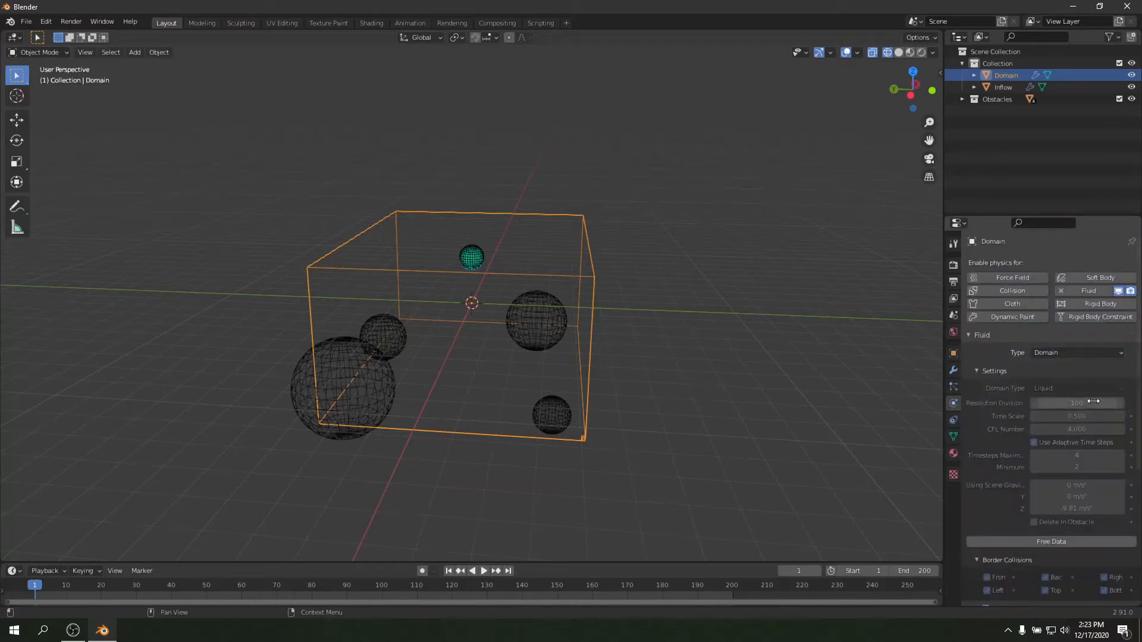
{"action": "left_click", "coordinate": [1004, 373]}
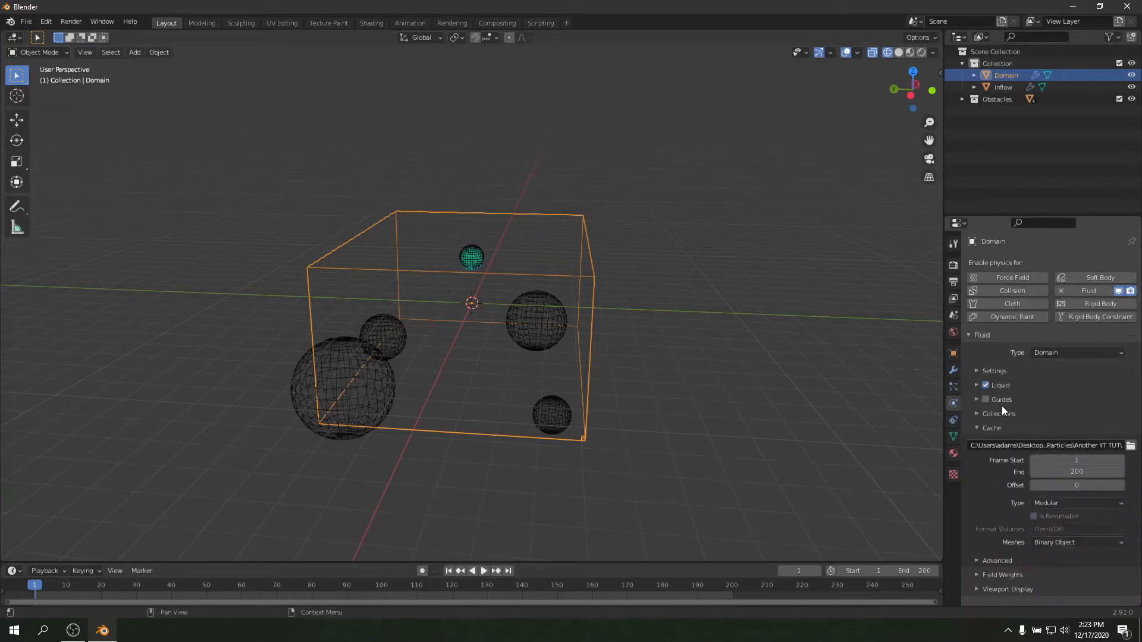
{"action": "left_click", "coordinate": [1001, 404]}
{"action": "left_click", "coordinate": [1005, 401]}
{"action": "left_click", "coordinate": [1004, 416]}
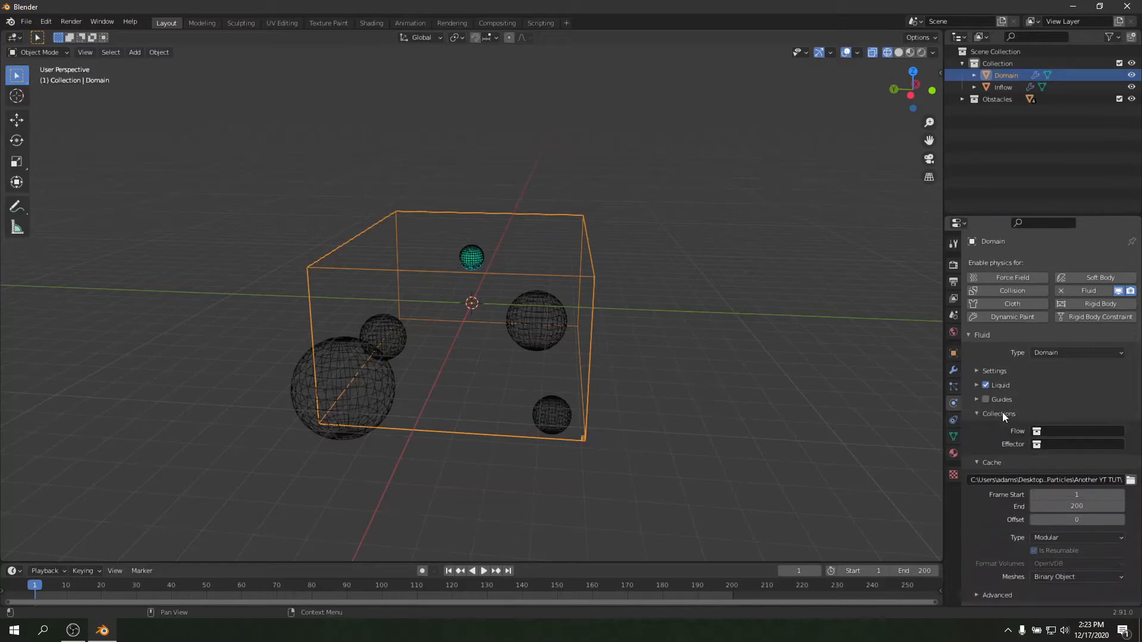
{"action": "left_click", "coordinate": [1001, 412]}
Step: Bake the liquid domain's mesh with an upres factor of 3 and the Final mesh generator
{"action": "left_click", "coordinate": [1000, 387]}
{"action": "scroll", "coordinate": [1087, 394], "scroll_direction": "down", "scroll_amount": 8}
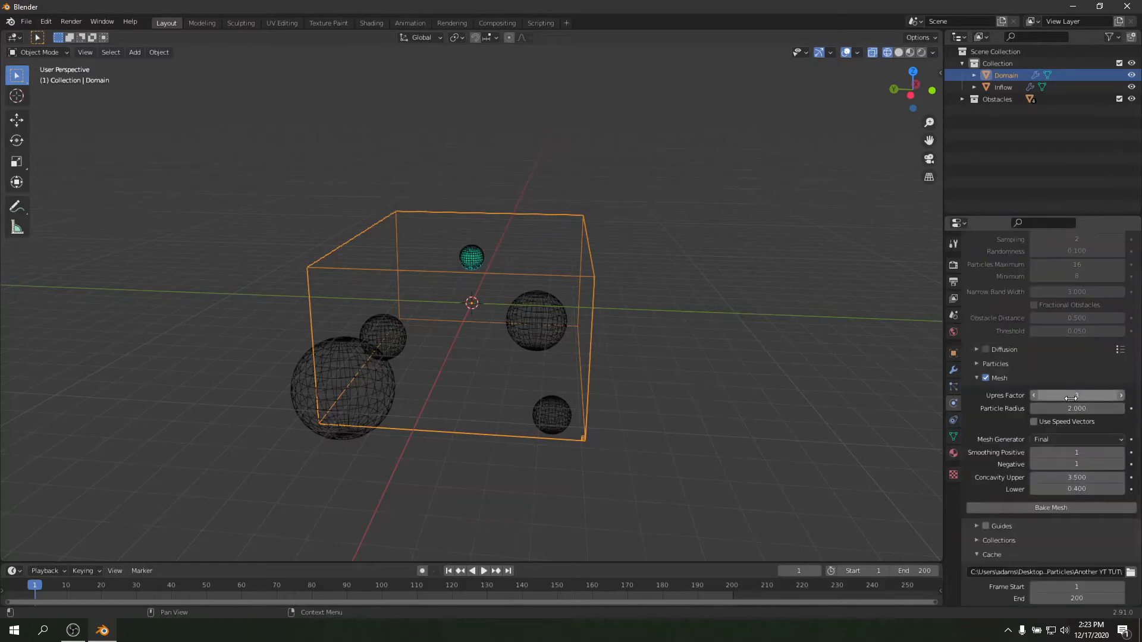
{"action": "scroll", "coordinate": [1083, 380], "scroll_direction": "up", "scroll_amount": 6}
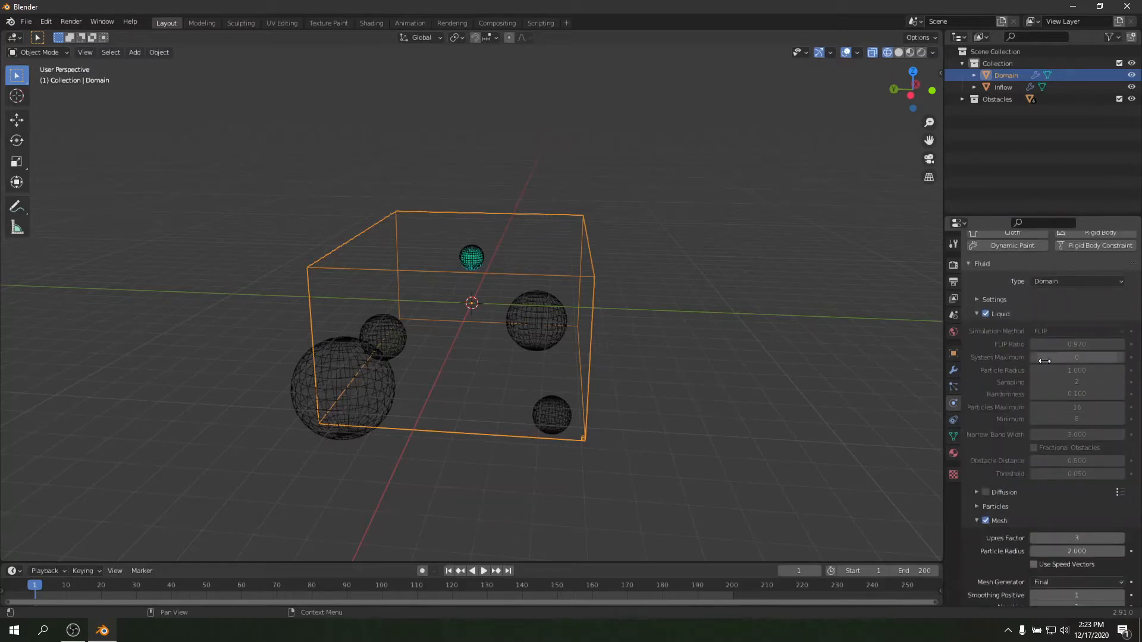
{"action": "scroll", "coordinate": [1041, 450], "scroll_direction": "down", "scroll_amount": 3}
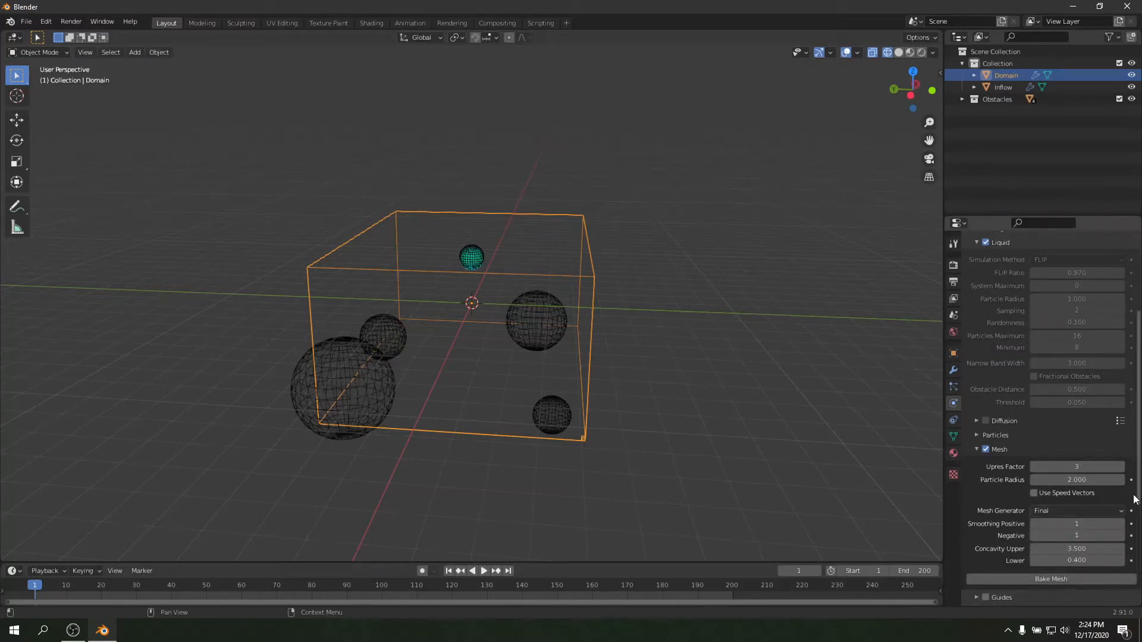
{"action": "left_click", "coordinate": [1032, 580]}
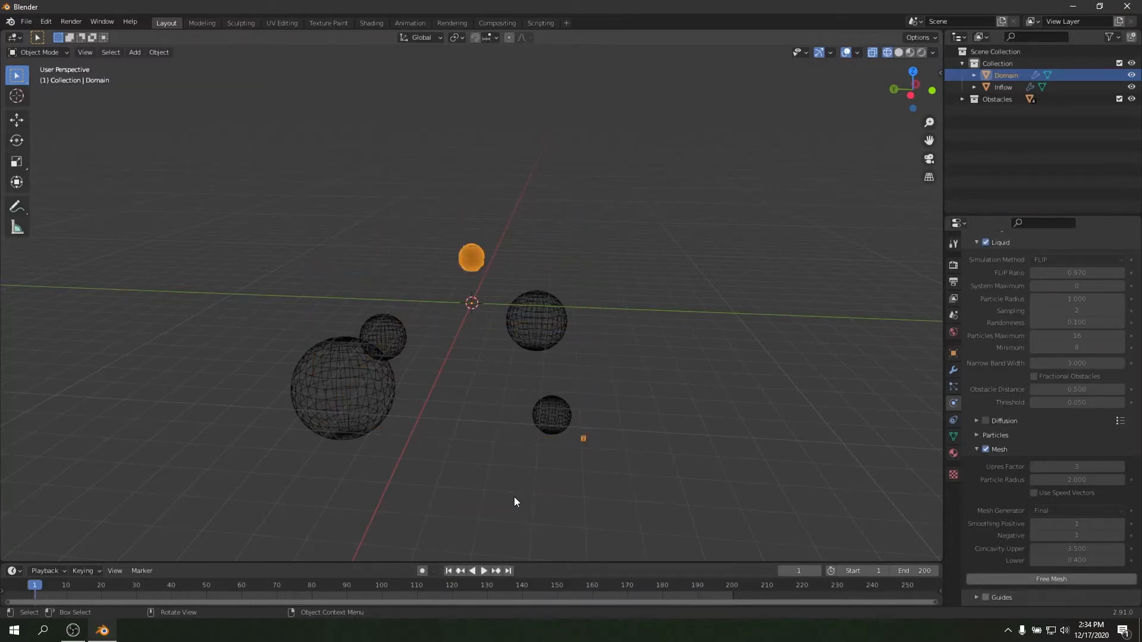
Step: Show the render visibility toggles in the outliner and hide the Inflow object in both viewport and renders
{"action": "left_click", "coordinate": [998, 87]}
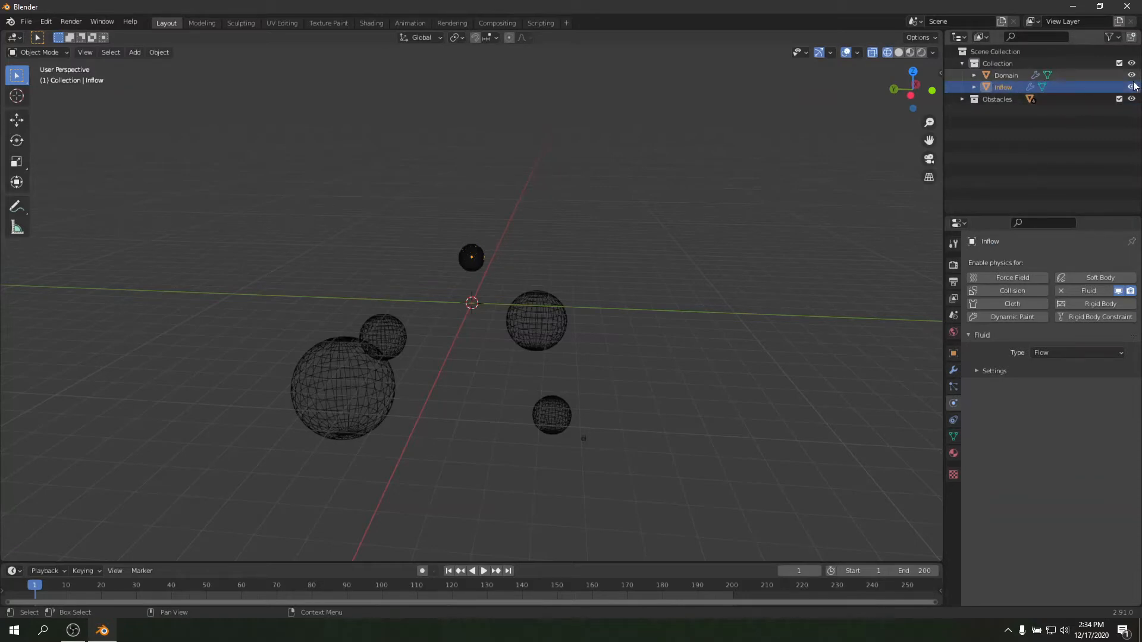
{"action": "left_click", "coordinate": [1113, 38]}
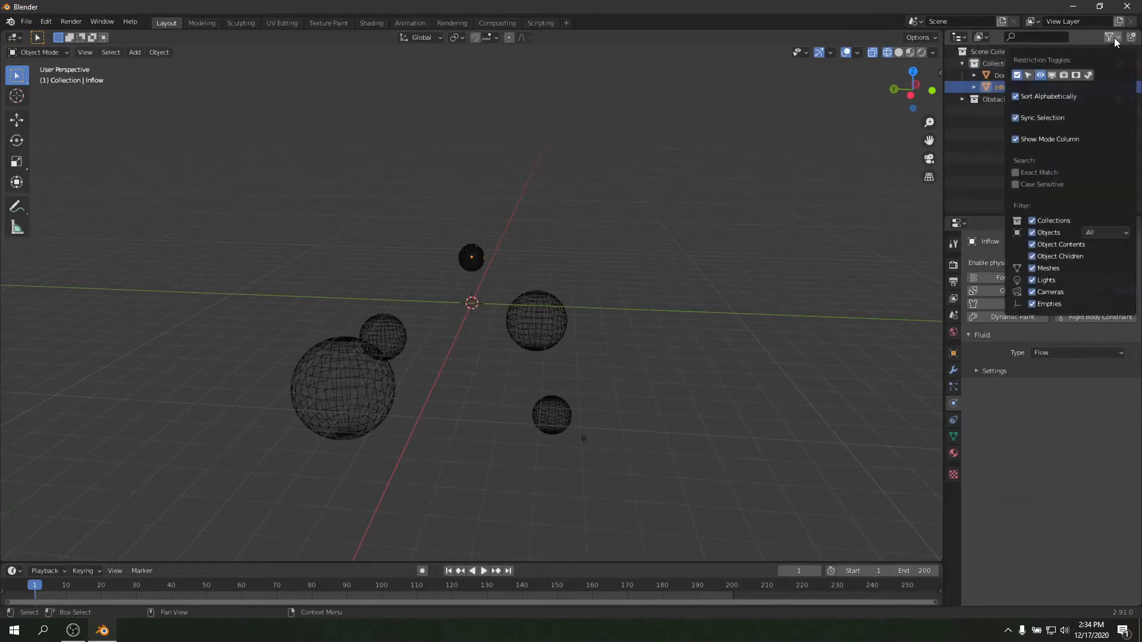
{"action": "left_click", "coordinate": [1063, 75]}
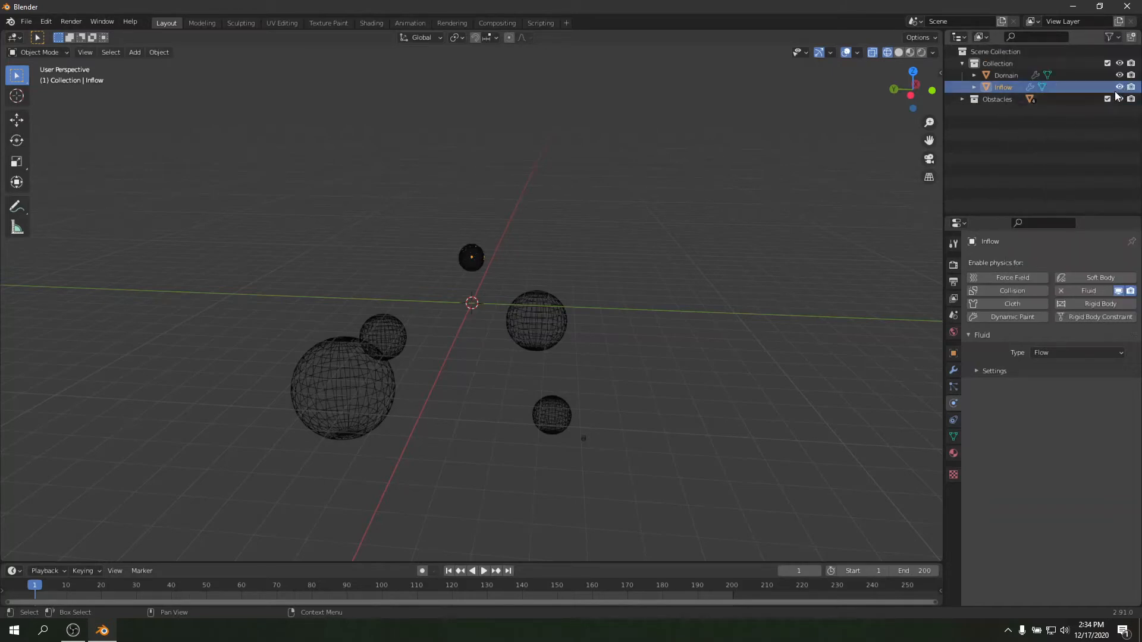
{"action": "left_click", "coordinate": [1119, 87]}
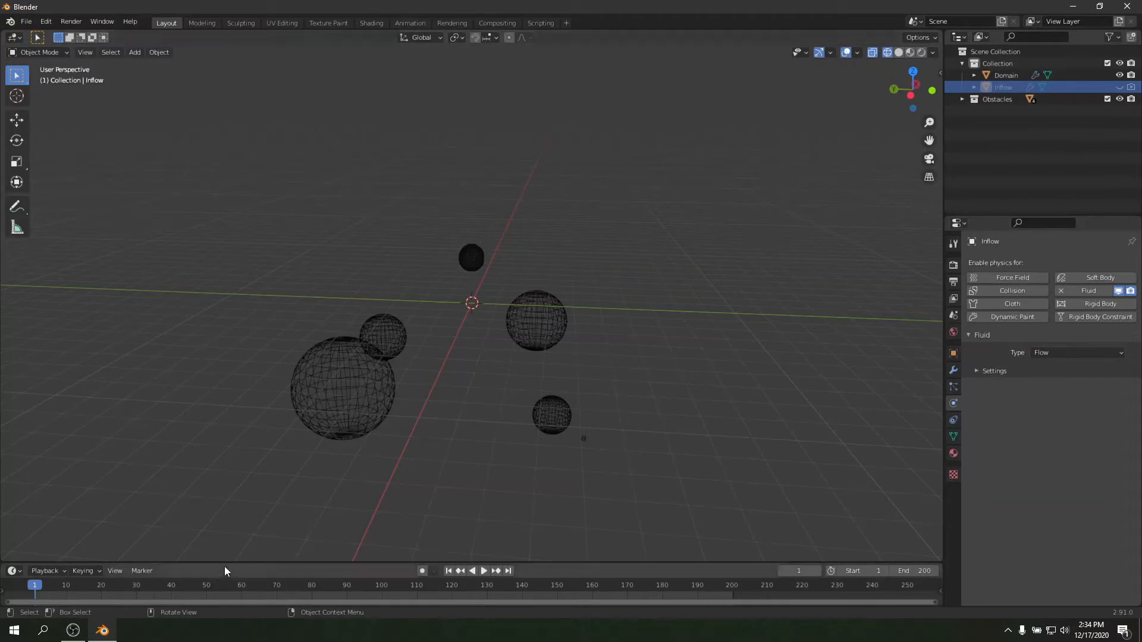
Step: Switch the viewport to solid shading and play back the baked liquid mesh, stopping at frame 42
{"action": "middle_click_drag", "start_coordinate": [448, 400], "coordinate": [523, 387]}
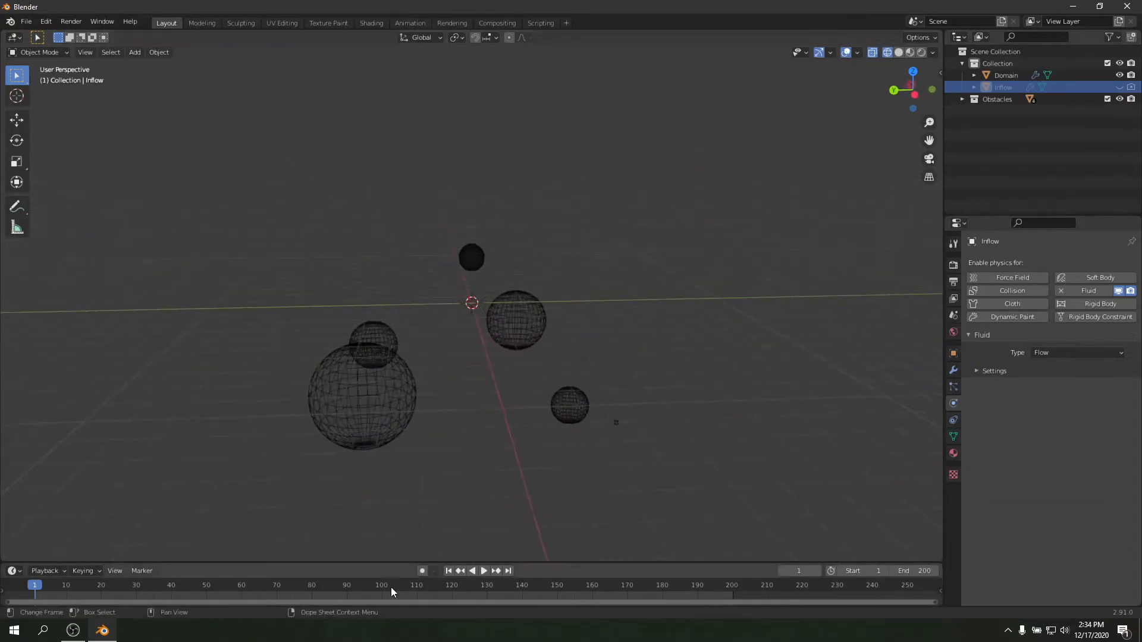
{"action": "left_click", "coordinate": [898, 53]}
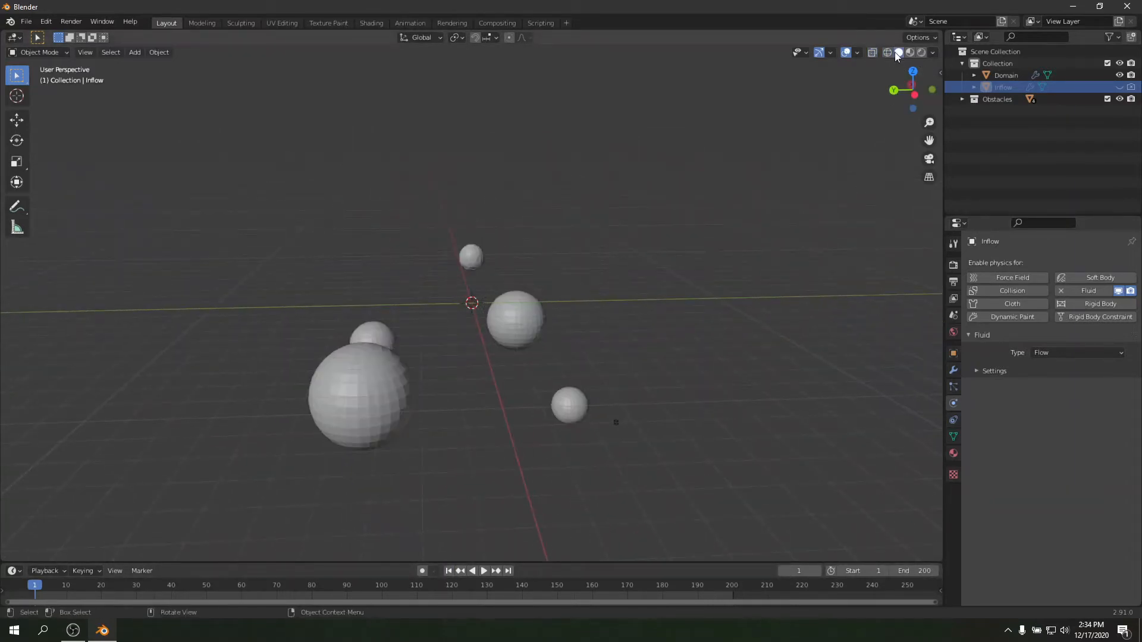
{"action": "middle_click_drag", "start_coordinate": [664, 358], "coordinate": [494, 356]}
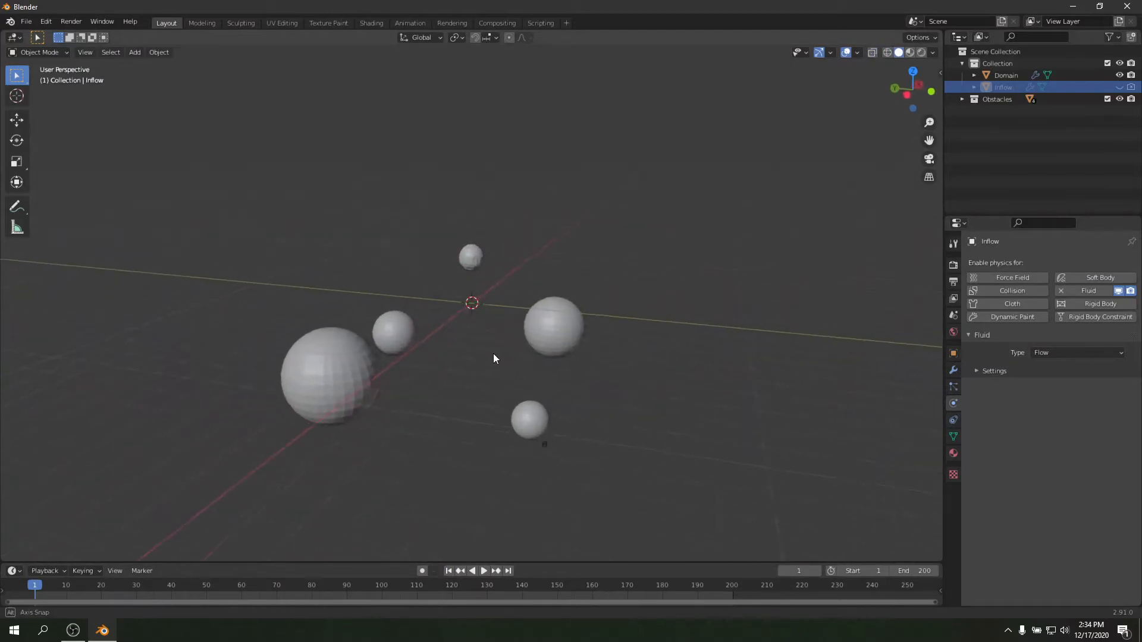
{"action": "key", "text": "space"}
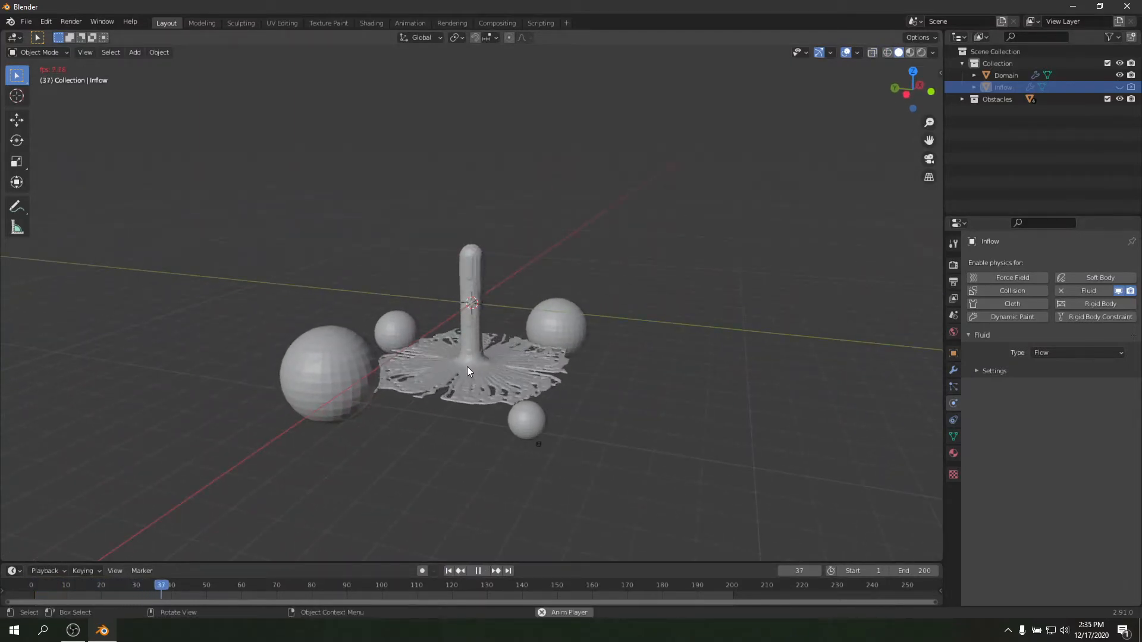
{"action": "key", "text": "space"}
{"action": "middle_click_drag", "start_coordinate": [522, 345], "coordinate": [459, 331]}
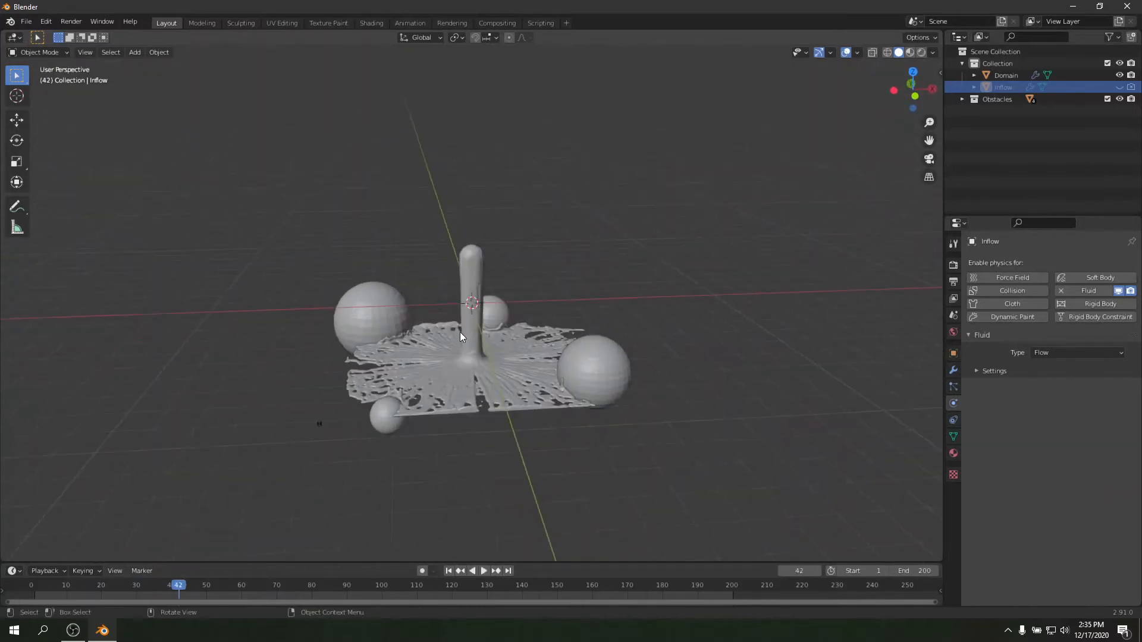
Step: Apply smooth shading to the obstacle spheres around the liquid mesh and play back the simulation
{"action": "left_click", "coordinate": [465, 365]}
{"action": "right_click", "coordinate": [460, 363]}
{"action": "key", "text": "Escape"}
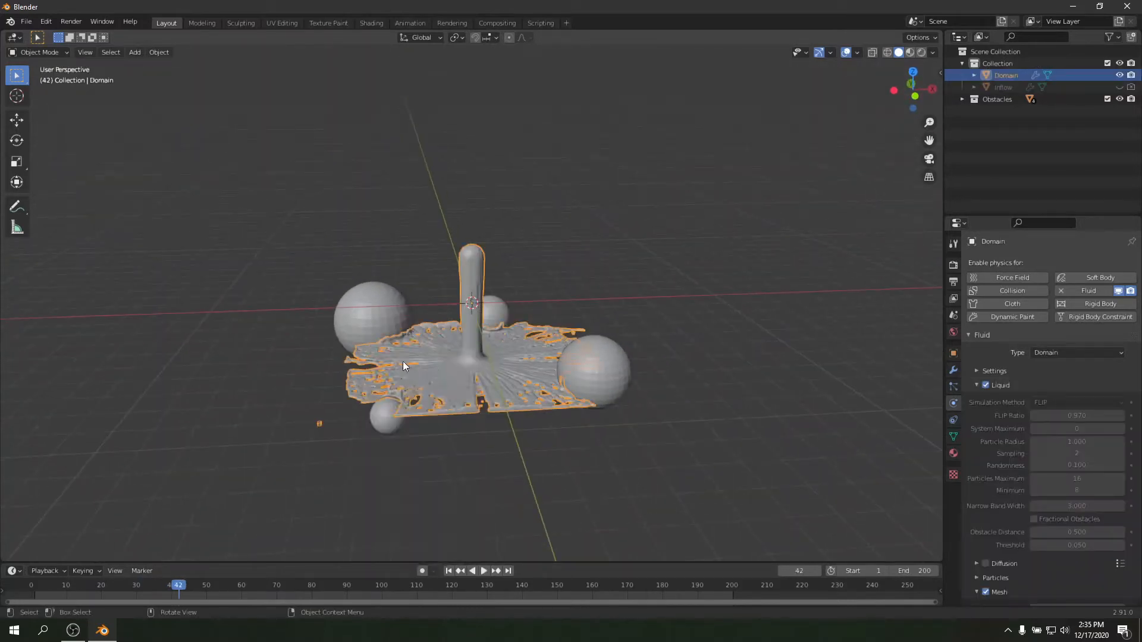
{"action": "middle_click_drag", "start_coordinate": [402, 362], "coordinate": [484, 373]}
{"action": "left_click", "coordinate": [331, 387]}
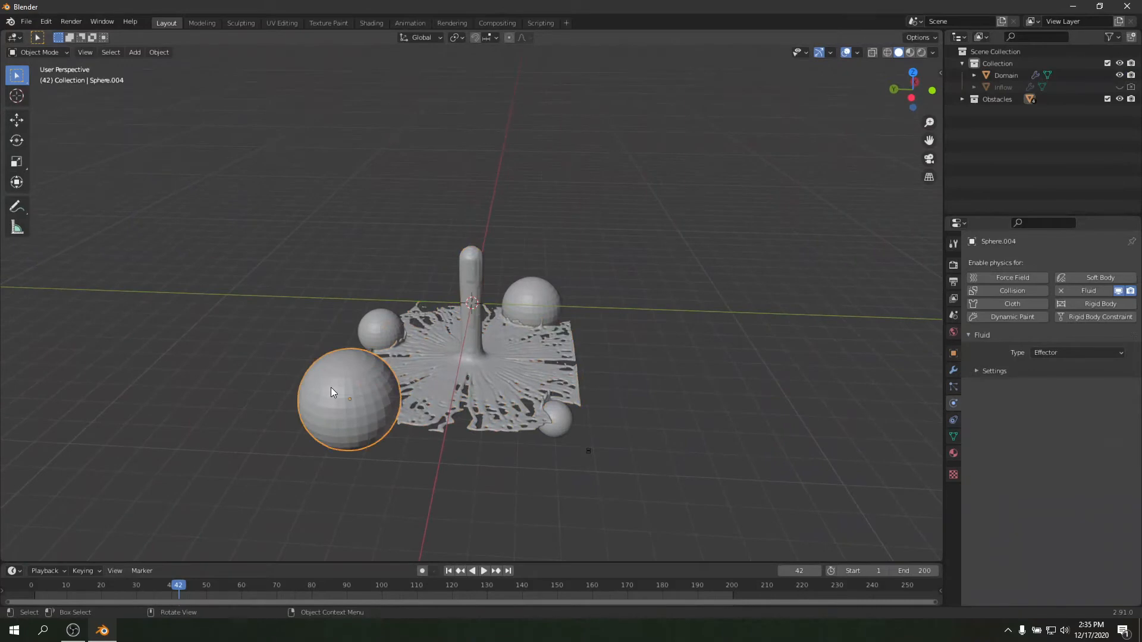
{"action": "right_click", "coordinate": [331, 388]}
{"action": "left_click", "coordinate": [330, 388]}
{"action": "left_click", "coordinate": [372, 335]}
{"action": "right_click", "coordinate": [562, 408]}
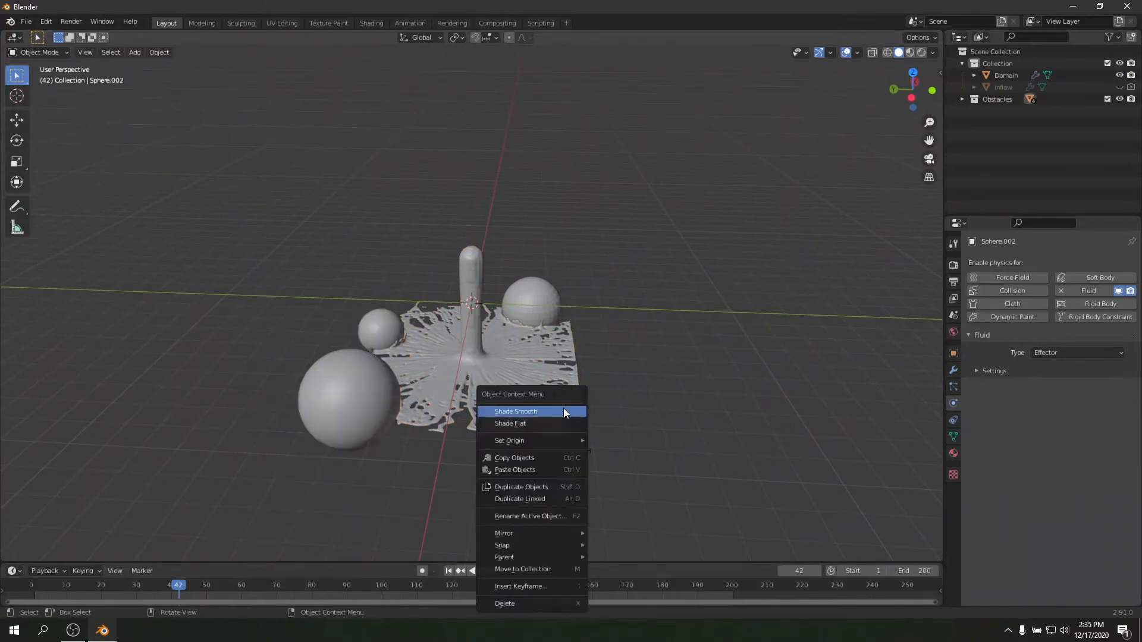
{"action": "left_click", "coordinate": [562, 410]}
{"action": "mouse_move", "coordinate": [618, 400]}
{"action": "middle_mouse_down"}
{"action": "mouse_move", "coordinate": [602, 345]}
{"action": "mouse_move", "coordinate": [622, 389]}
{"action": "middle_mouse_up"}
{"action": "key", "text": "space"}
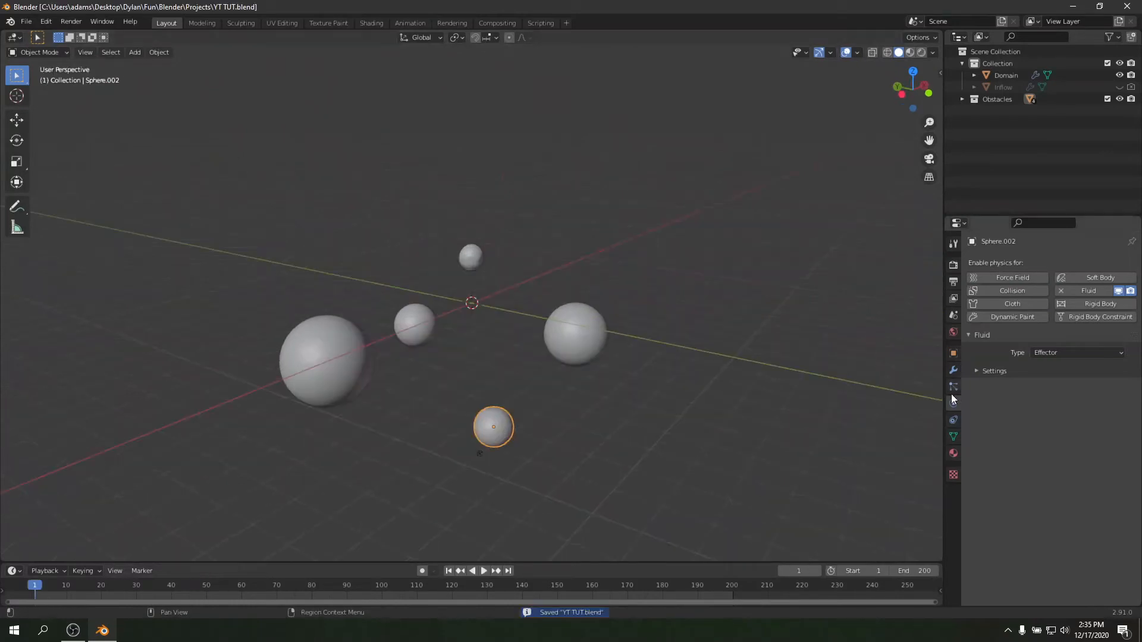
Step: Enable Spray, Foam and Bubbles particles for the liquid domain and review their settings
{"action": "left_click", "coordinate": [469, 260]}
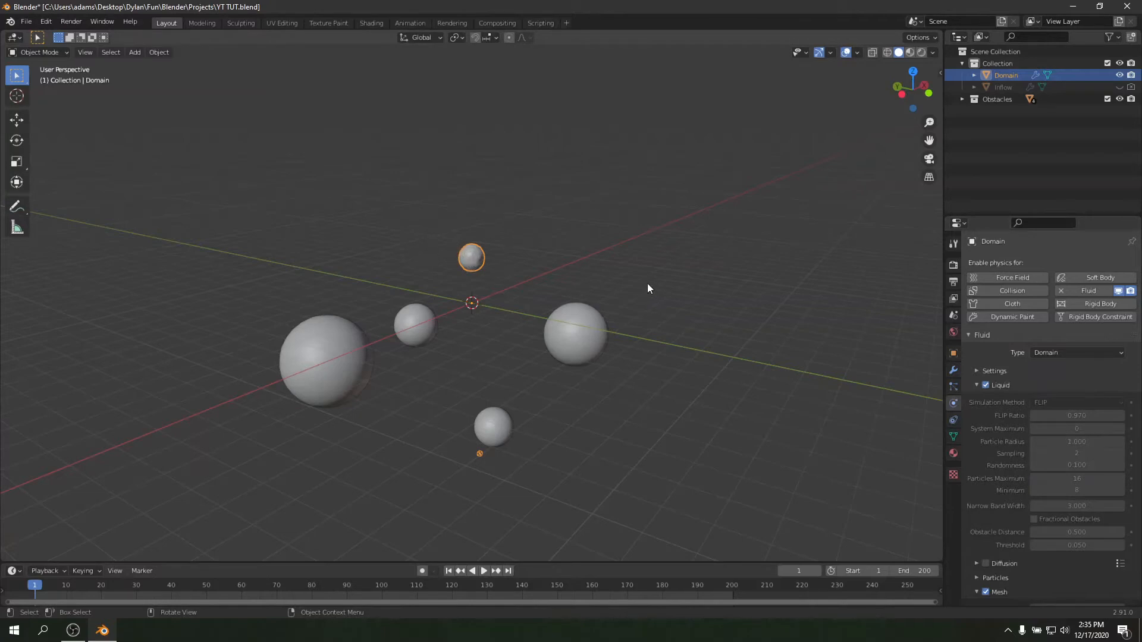
{"action": "scroll", "coordinate": [997, 391], "scroll_direction": "down", "scroll_amount": 7}
{"action": "left_click", "coordinate": [999, 412]}
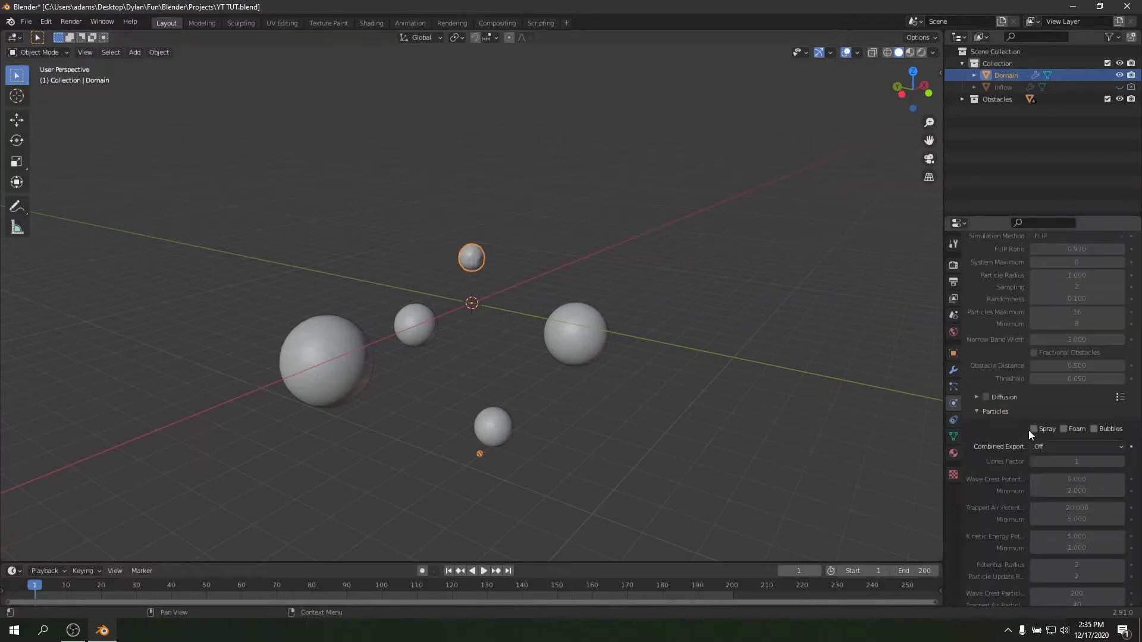
{"action": "left_click", "coordinate": [1033, 429]}
{"action": "left_click", "coordinate": [1064, 429]}
{"action": "left_click", "coordinate": [1093, 428]}
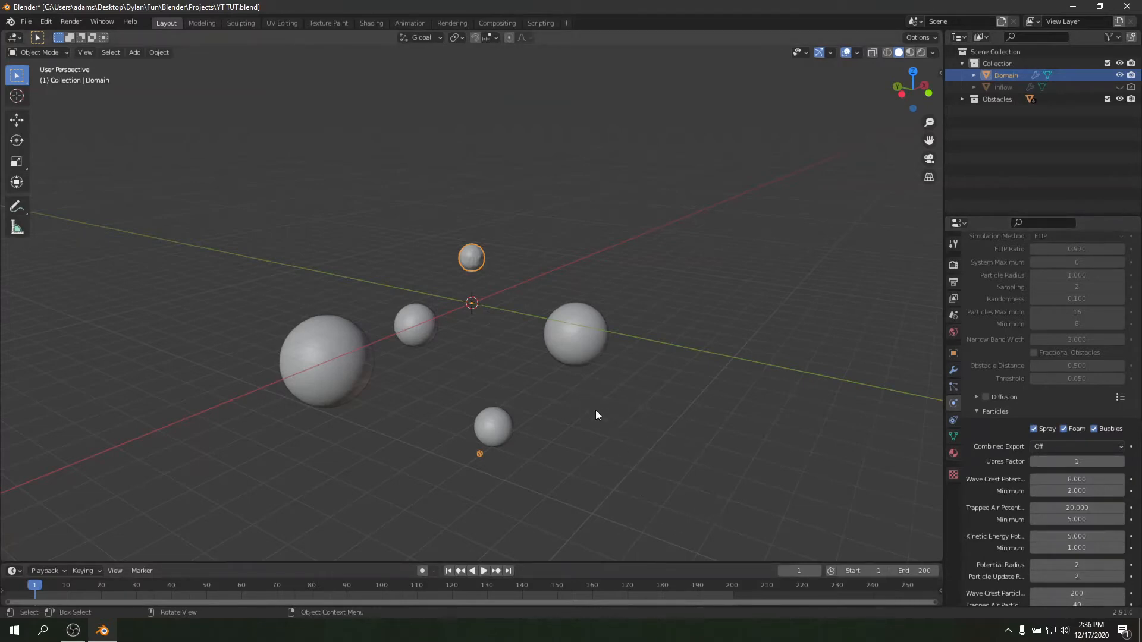
{"action": "left_click", "coordinate": [993, 411]}
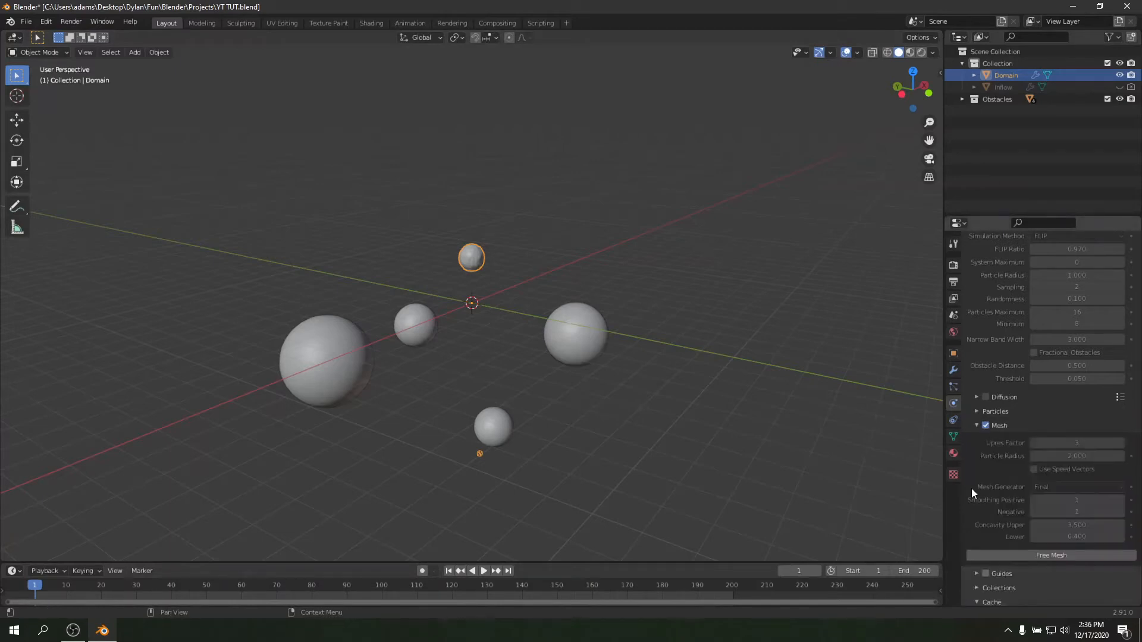
{"action": "left_click", "coordinate": [994, 411]}
{"action": "scroll", "coordinate": [1065, 516], "scroll_direction": "down", "scroll_amount": 5}
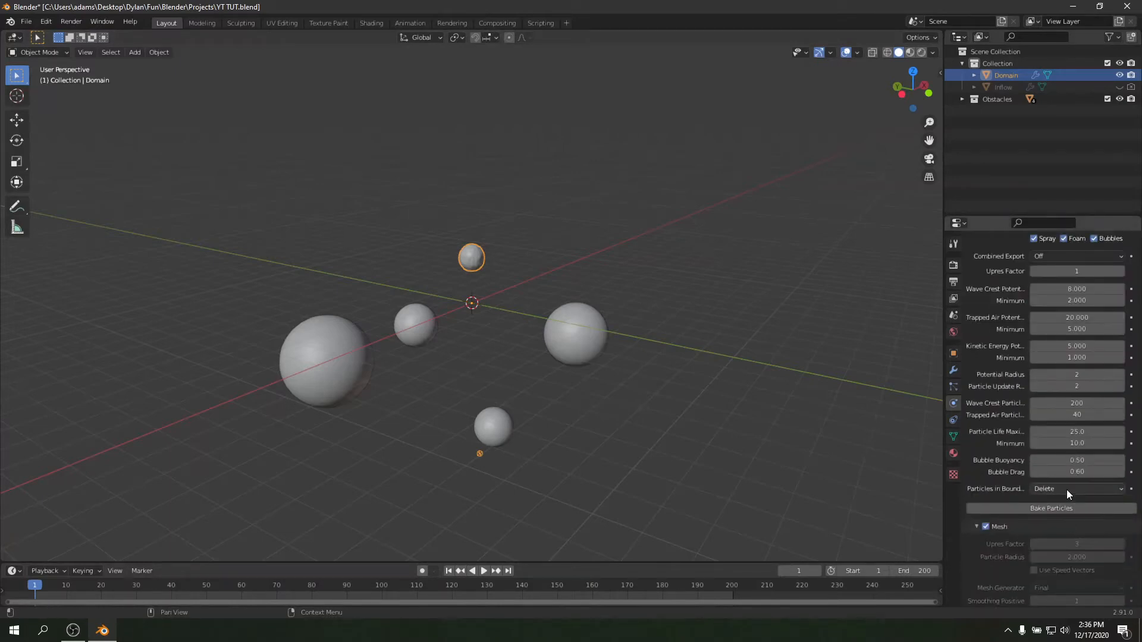
Step: Bake the liquid domain's spray, foam and bubble particles and open the domain's list of particle systems
{"action": "scroll", "coordinate": [1031, 373], "scroll_direction": "up", "scroll_amount": 3}
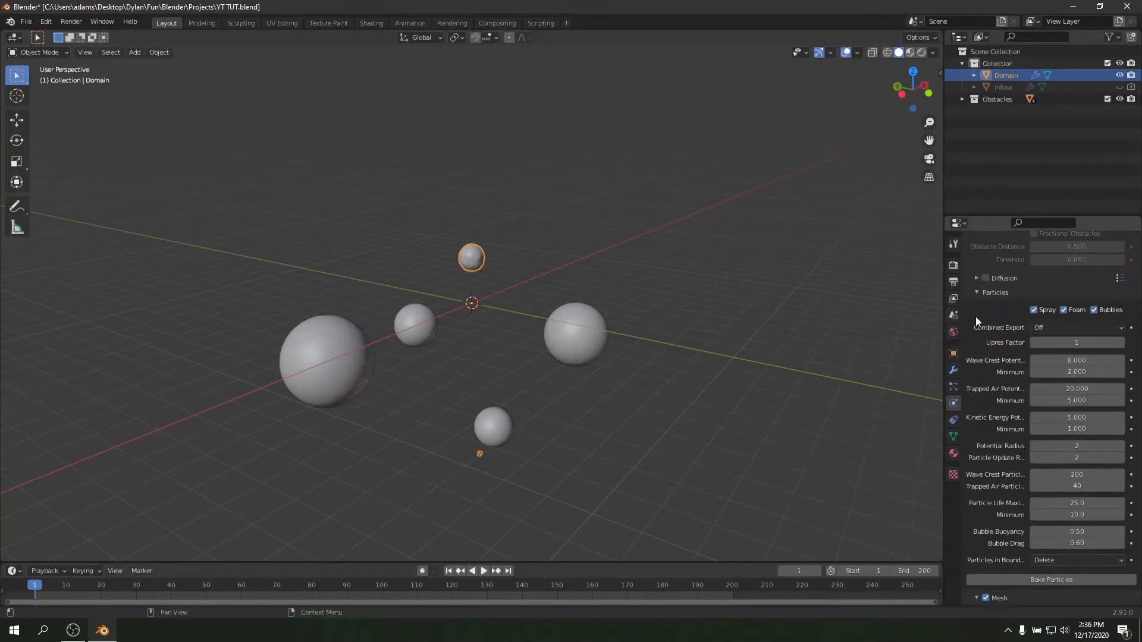
{"action": "left_click", "coordinate": [1037, 581]}
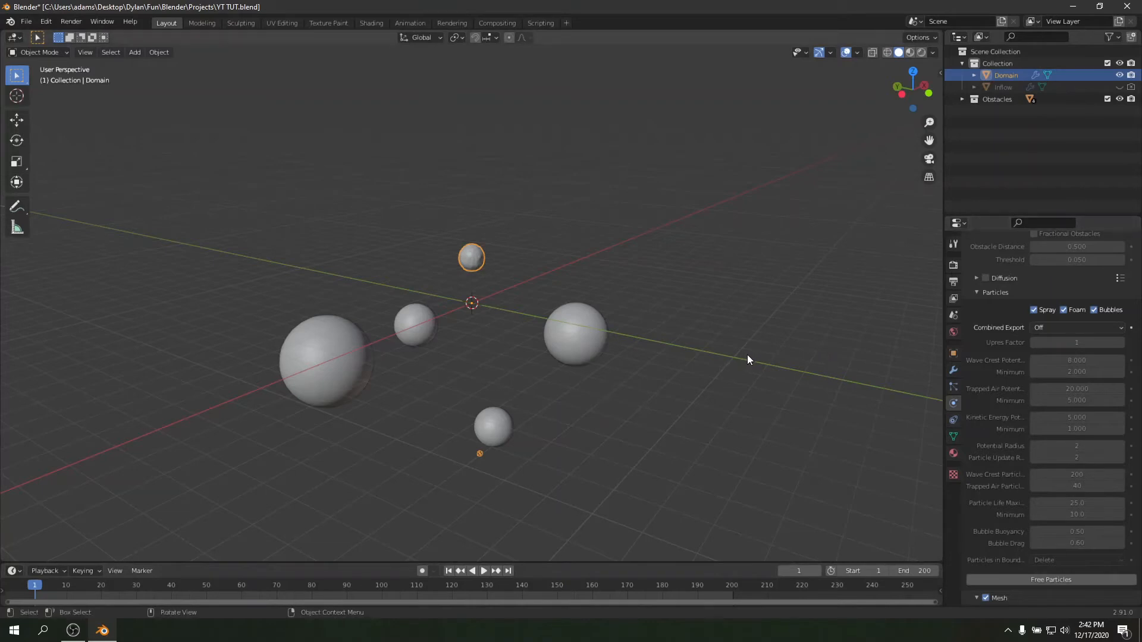
{"action": "left_click", "coordinate": [952, 371]}
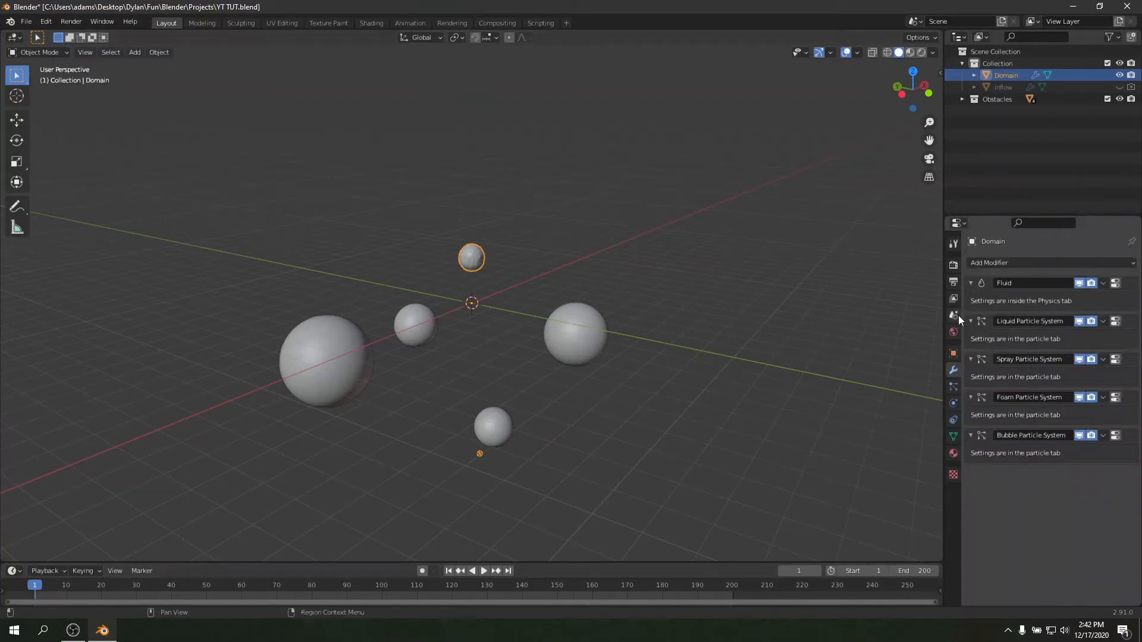
{"action": "left_click", "coordinate": [953, 386]}
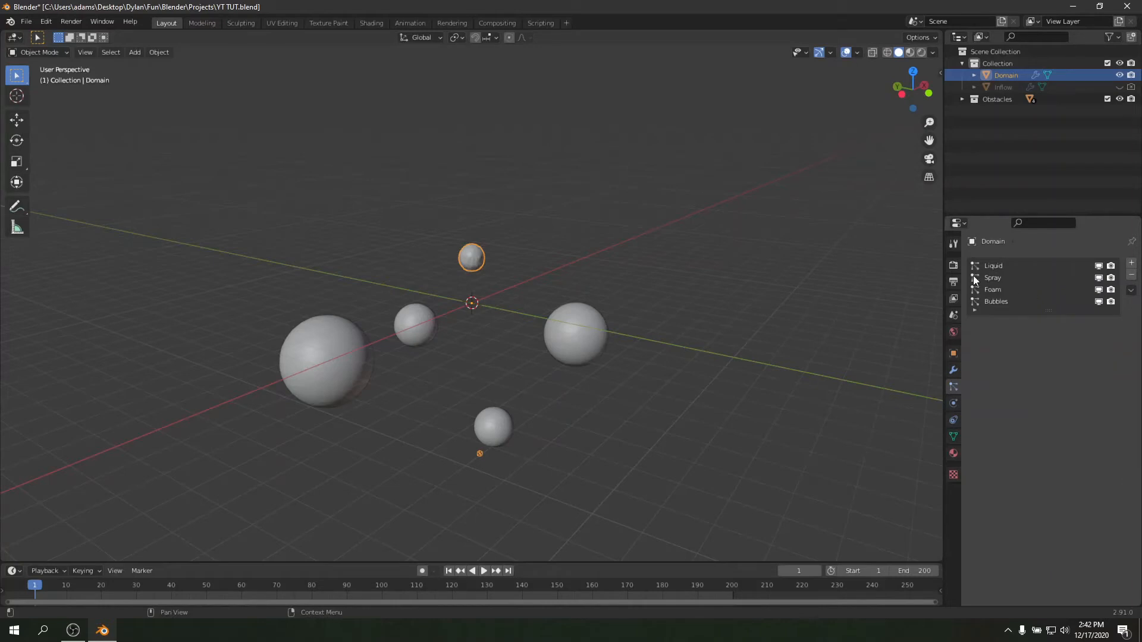
Step: Look through the Spray, Foam and Bubbles particle systems and examine the Spray system's render settings
{"action": "left_click", "coordinate": [995, 278]}
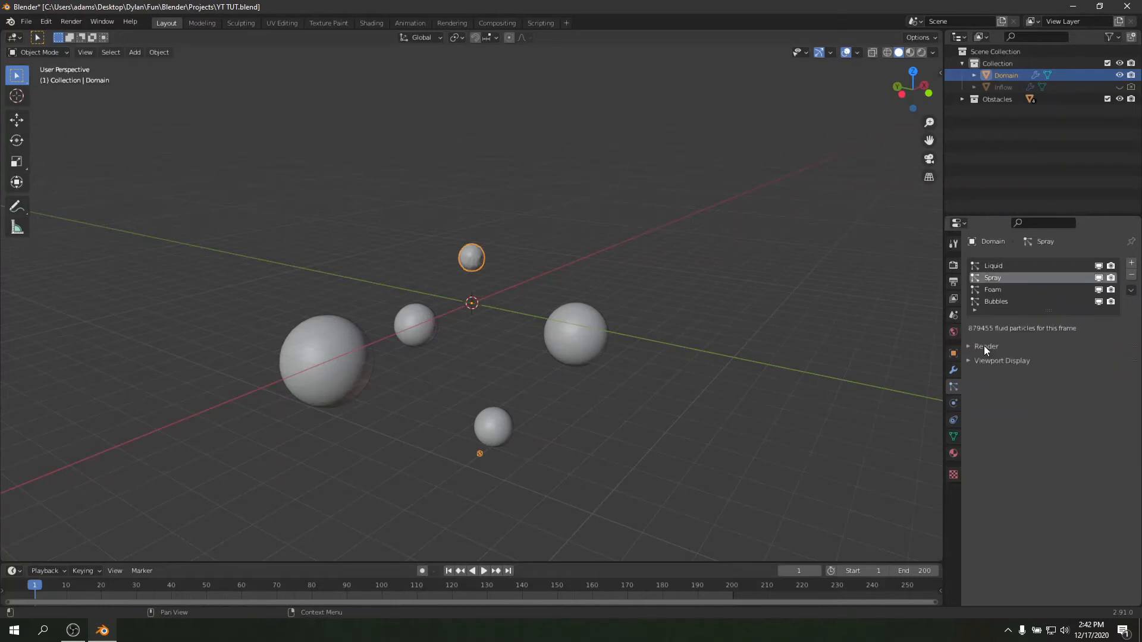
{"action": "left_click", "coordinate": [995, 290]}
{"action": "left_click", "coordinate": [997, 300]}
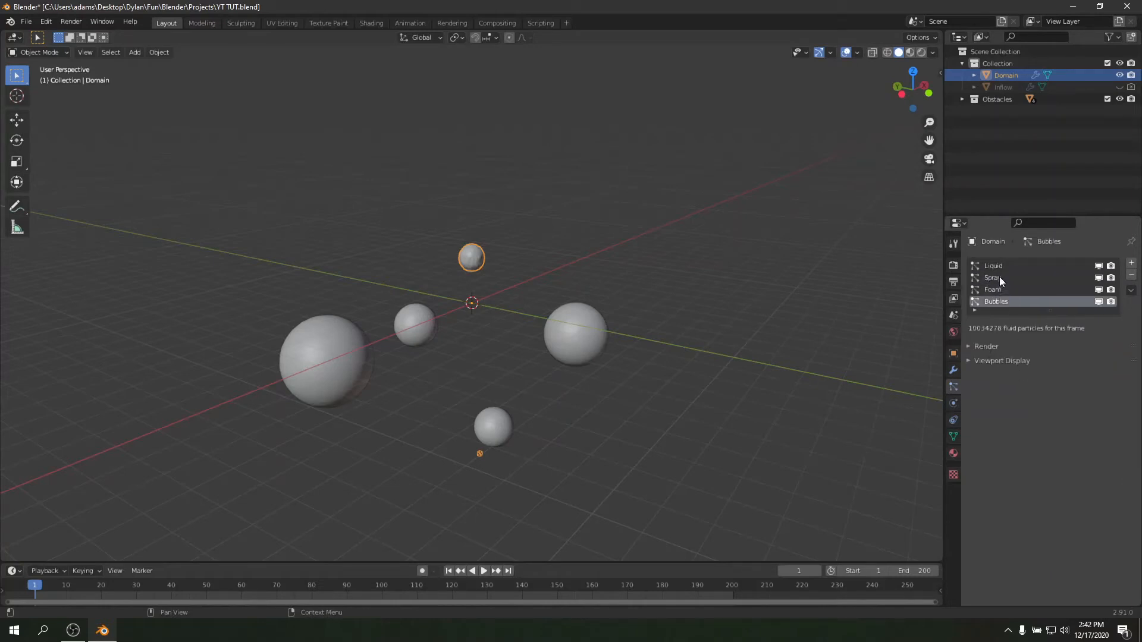
{"action": "left_click", "coordinate": [999, 277]}
{"action": "left_click", "coordinate": [979, 345]}
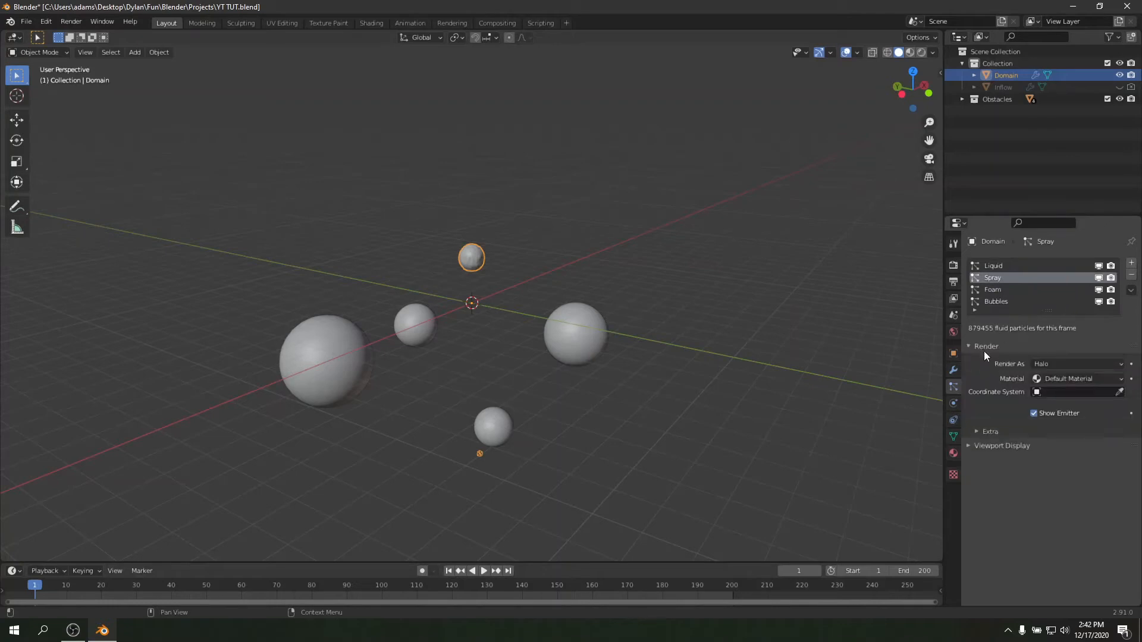
{"action": "left_click", "coordinate": [986, 346]}
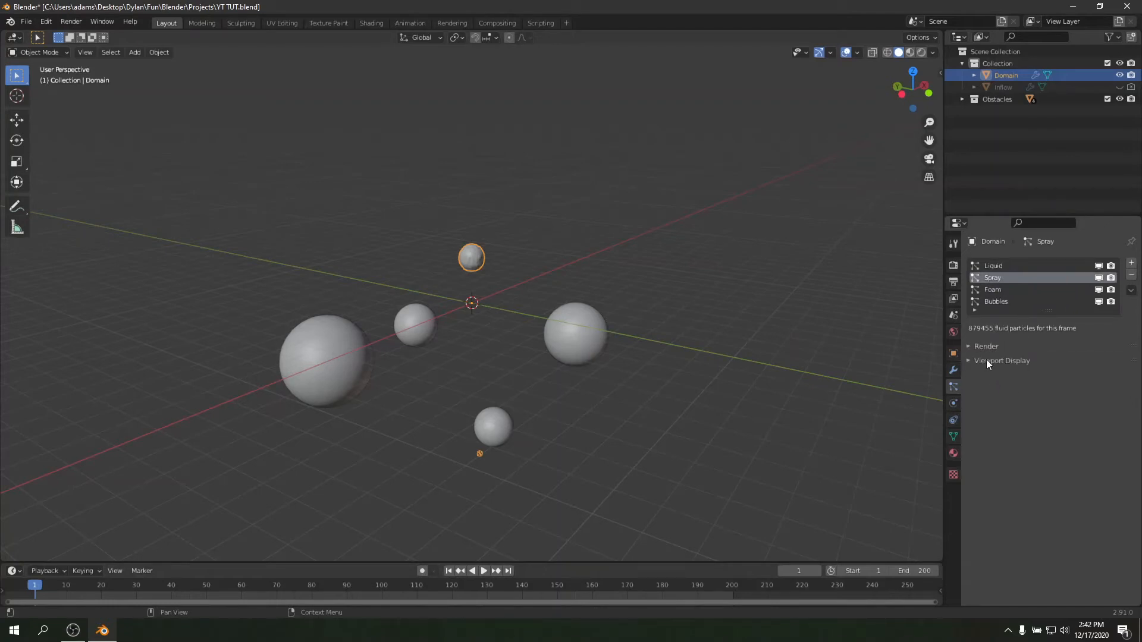
Step: Set the viewport display amount to 5% for the Spray, Foam and Bubbles particle systems
{"action": "left_click", "coordinate": [986, 360]}
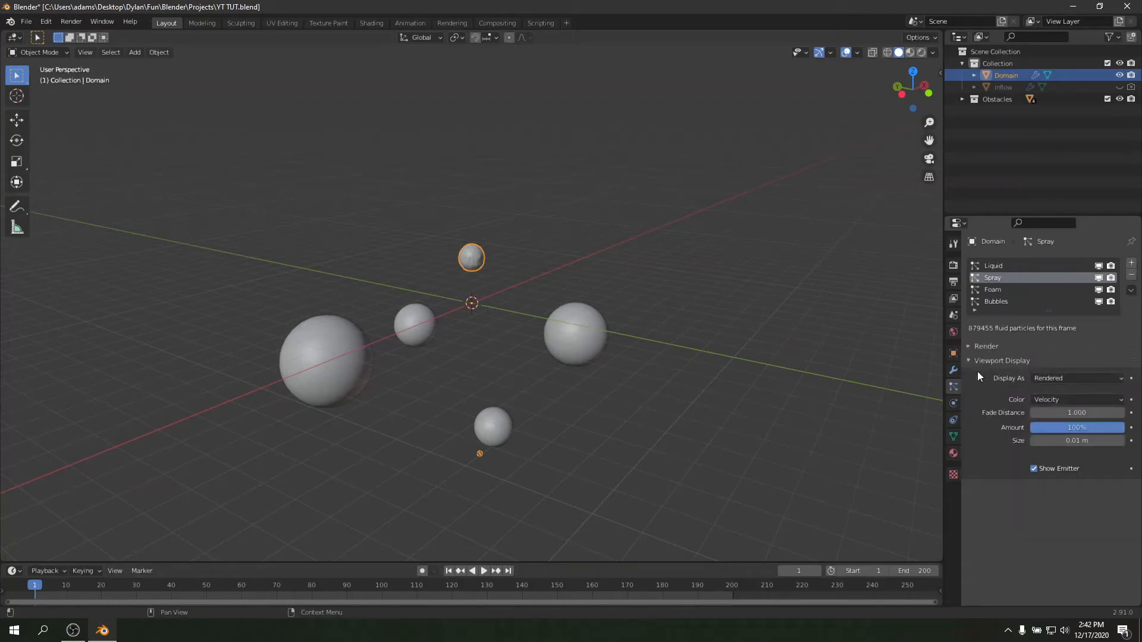
{"action": "left_click", "coordinate": [1089, 427]}
{"action": "key", "text": "Escape"}
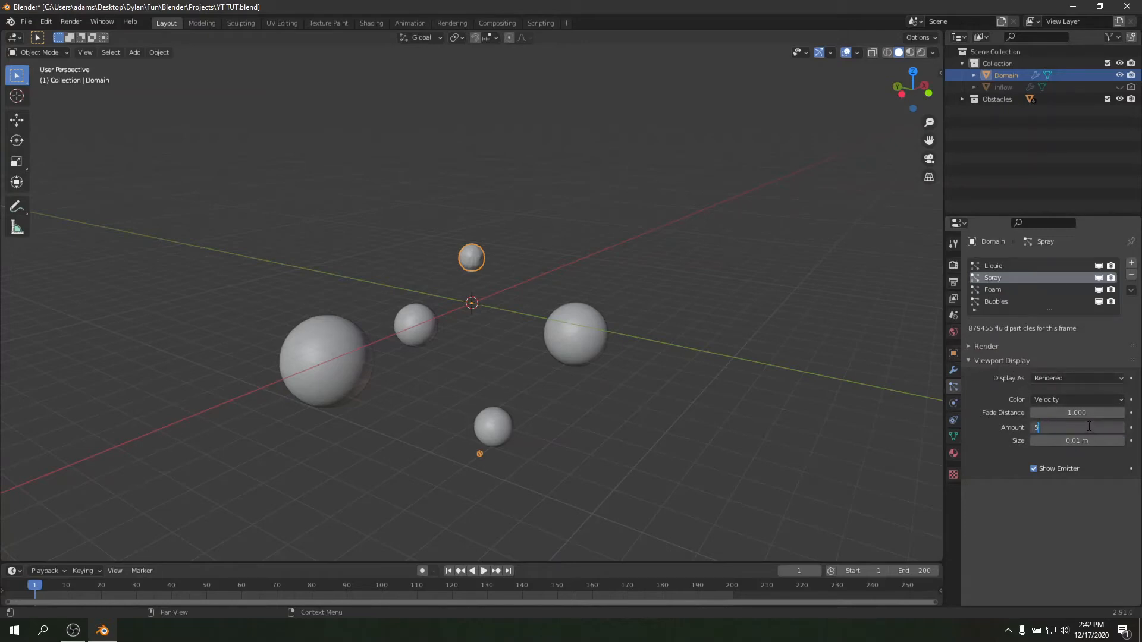
{"action": "left_click", "coordinate": [994, 290]}
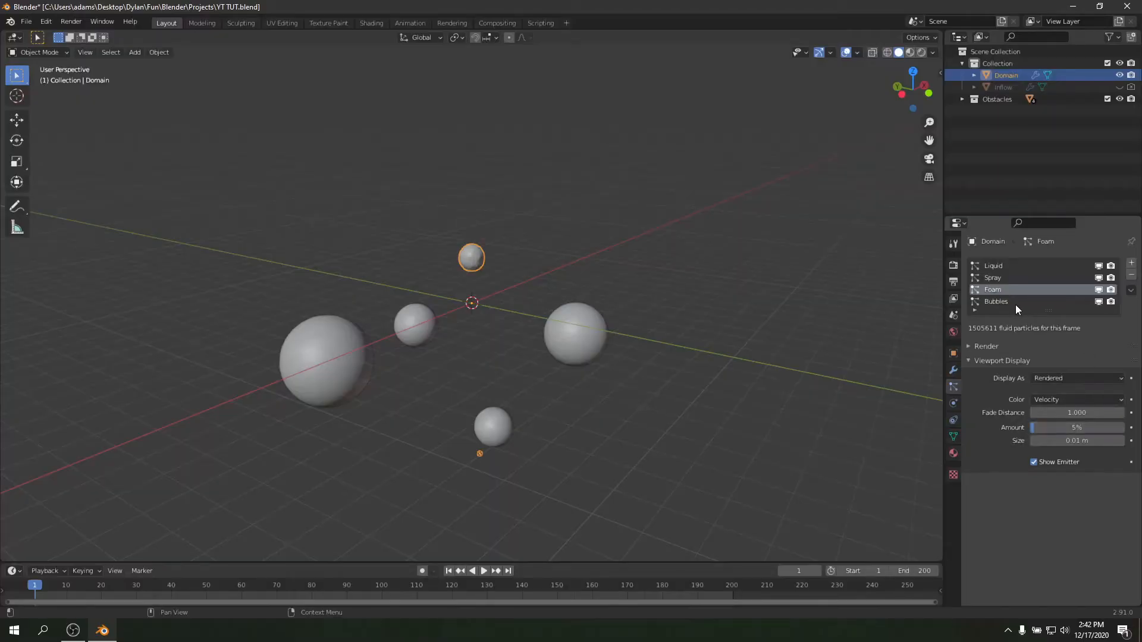
{"action": "left_click", "coordinate": [1015, 304]}
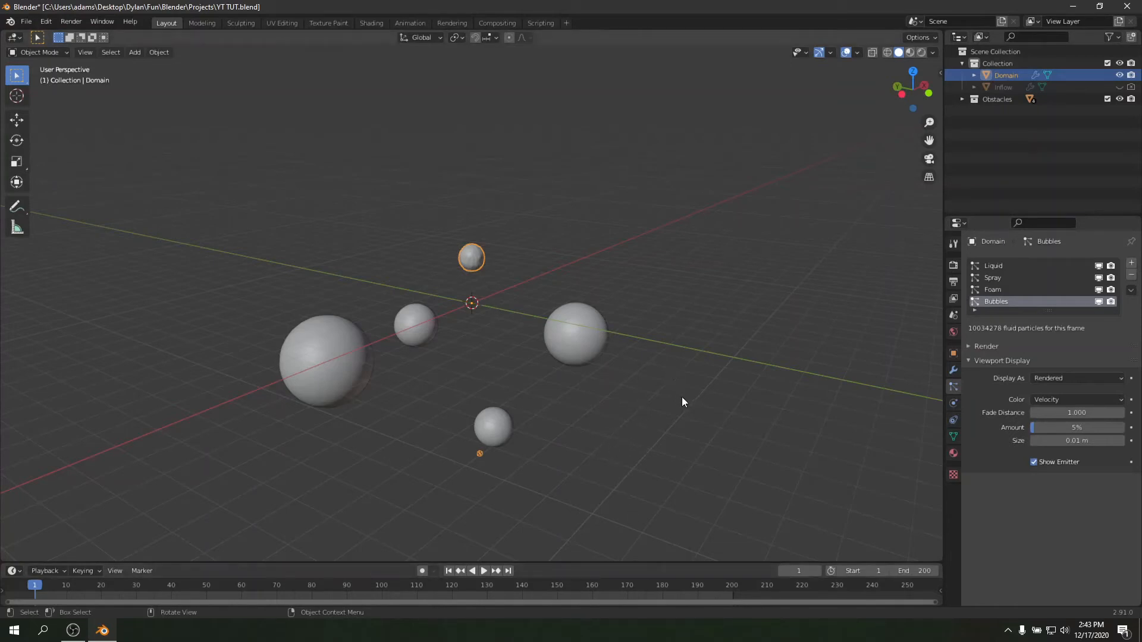
Step: Add a mesh cube and move it away from the obstacle spheres
{"action": "middle_click_drag", "start_coordinate": [607, 400], "coordinate": [625, 380]}
{"action": "scroll", "coordinate": [607, 383], "scroll_direction": "down", "scroll_amount": 2}
{"action": "key", "text": "shift+a"}
{"action": "mouse_move", "coordinate": [623, 380]}
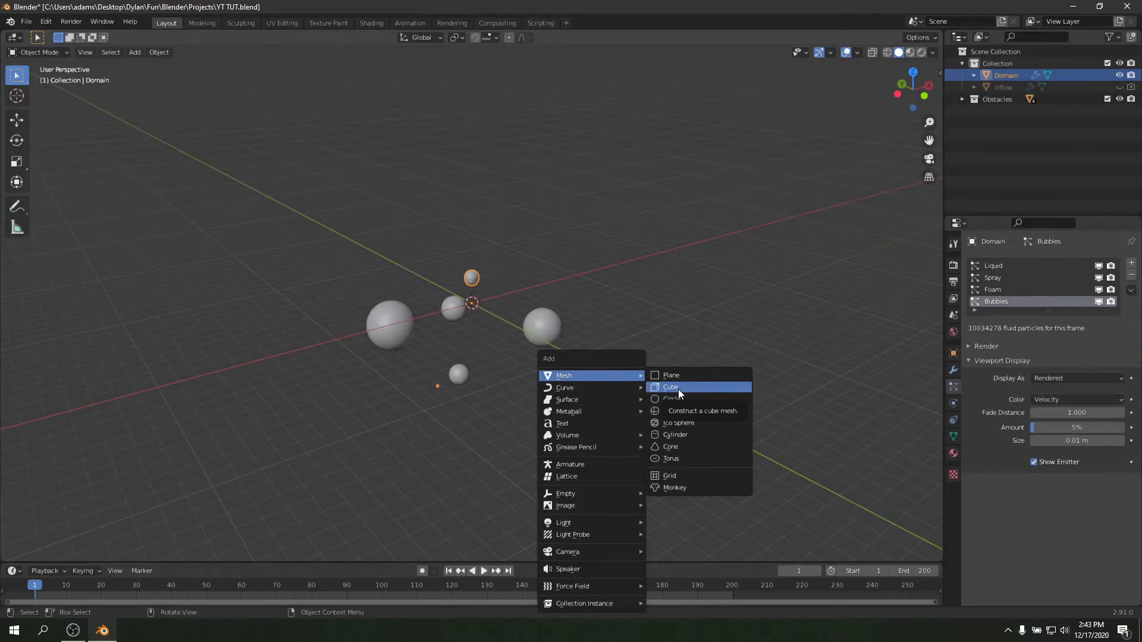
{"action": "left_click", "coordinate": [678, 389]}
{"action": "middle_click_drag", "start_coordinate": [673, 382], "coordinate": [603, 390]}
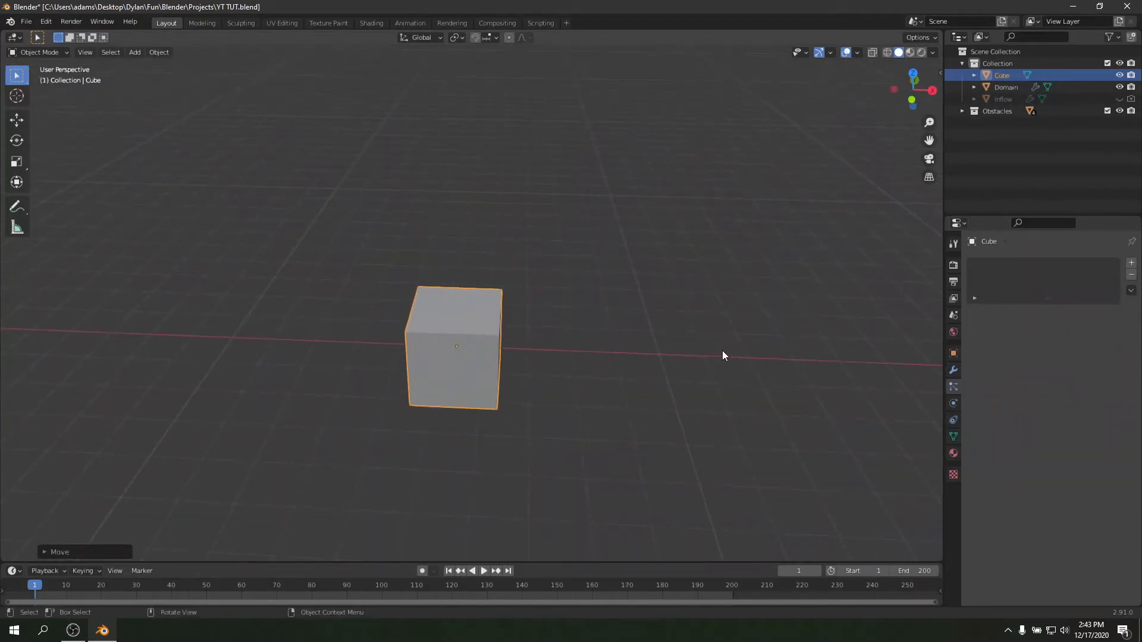
Step: Scale the new cube down by a factor of 0.1
{"action": "type", "text": "s"}
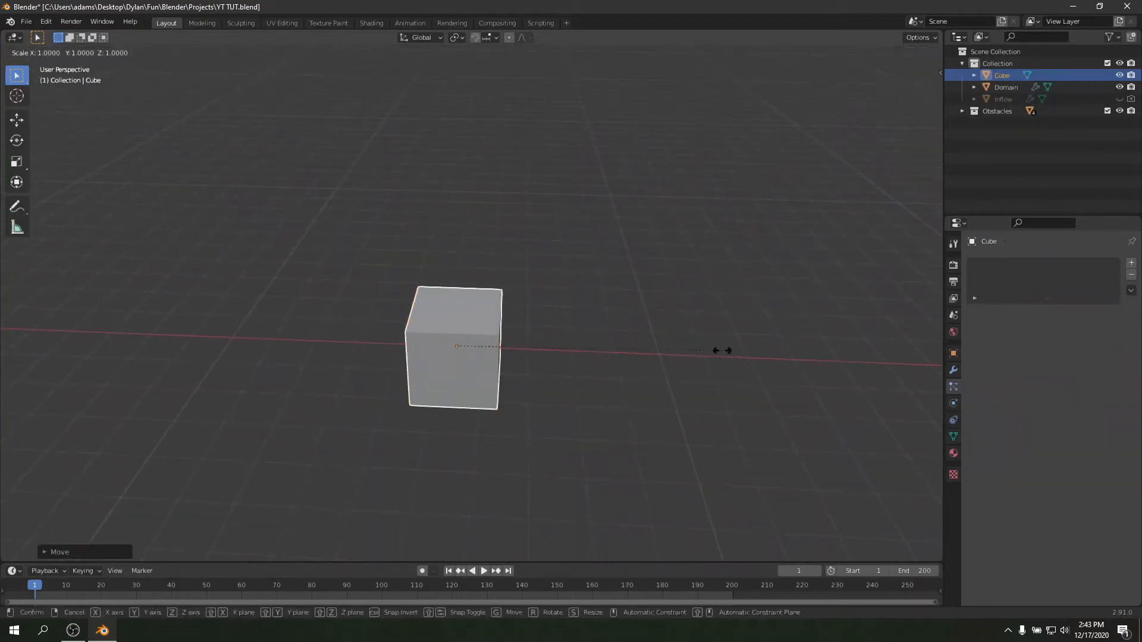
{"action": "type", "text": ".1"}
{"action": "key", "text": "Return"}
{"action": "scroll", "coordinate": [388, 435], "scroll_direction": "up", "scroll_amount": 7}
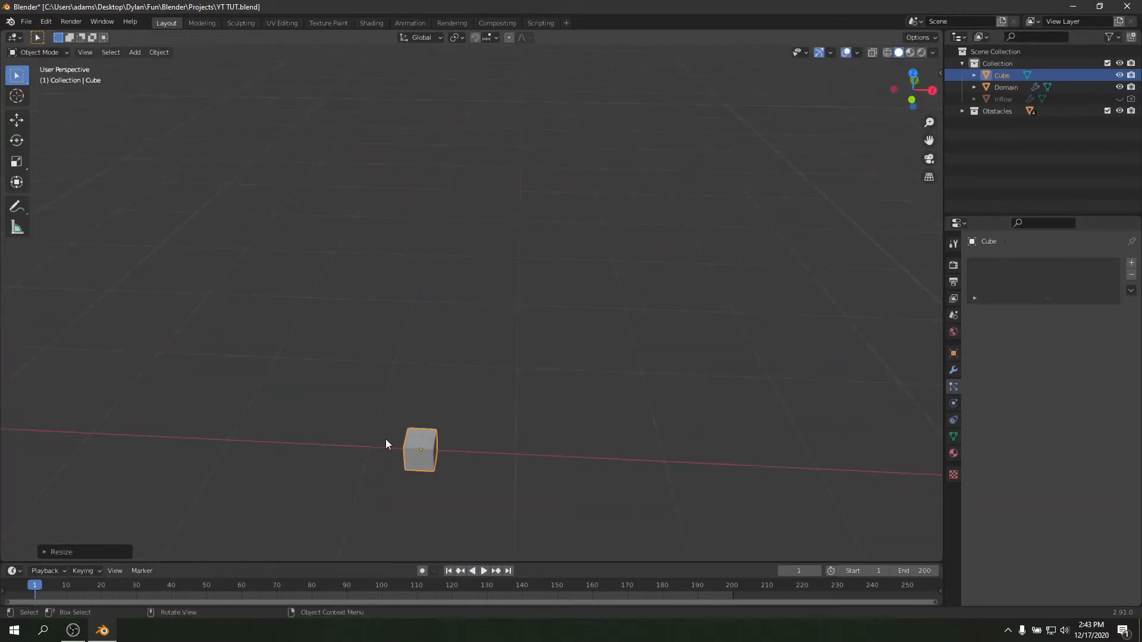
{"action": "middle_click_drag", "start_coordinate": [440, 439], "coordinate": [521, 355], "text": "shift"}
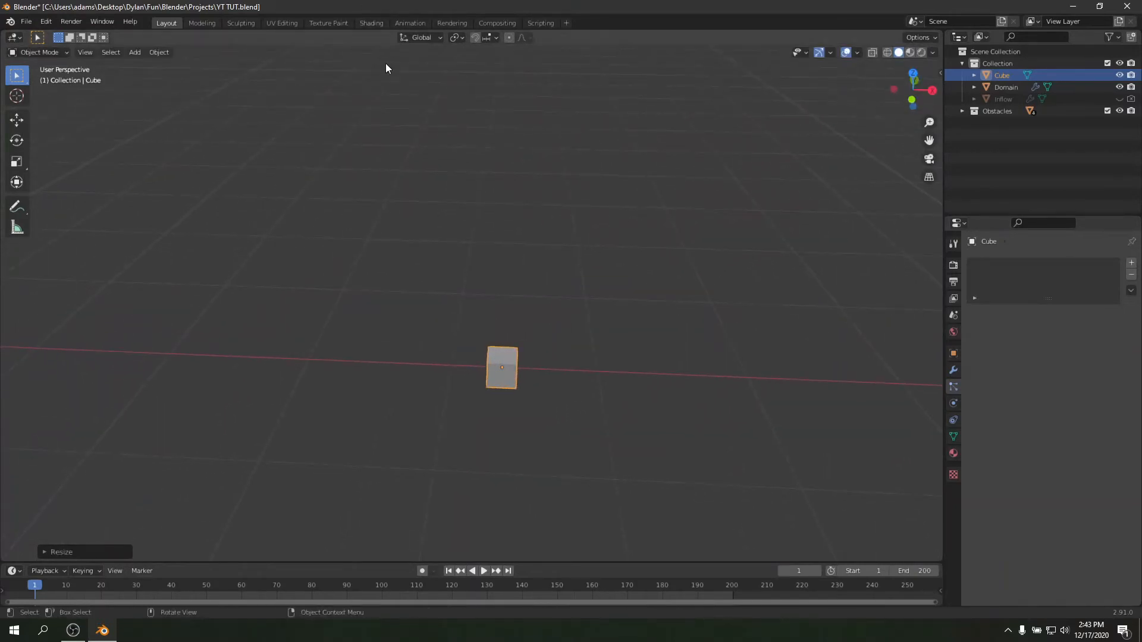
Step: Duplicate the small cube along the X axis and place the copy a short distance beside the original
{"action": "key", "text": "KP_Decimal"}
{"action": "mouse_move", "coordinate": [458, 243]}
{"action": "middle_mouse_down"}
{"action": "mouse_move", "coordinate": [405, 238]}
{"action": "mouse_move", "coordinate": [461, 243]}
{"action": "middle_mouse_up"}
{"action": "scroll", "coordinate": [556, 261], "scroll_direction": "down", "scroll_amount": 5}
{"action": "middle_click_drag", "start_coordinate": [600, 249], "coordinate": [507, 260], "text": "shift"}
{"action": "scroll", "coordinate": [526, 230], "scroll_direction": "down", "scroll_amount": 2}
{"action": "key", "text": "shift+d"}
{"action": "key", "text": "x"}
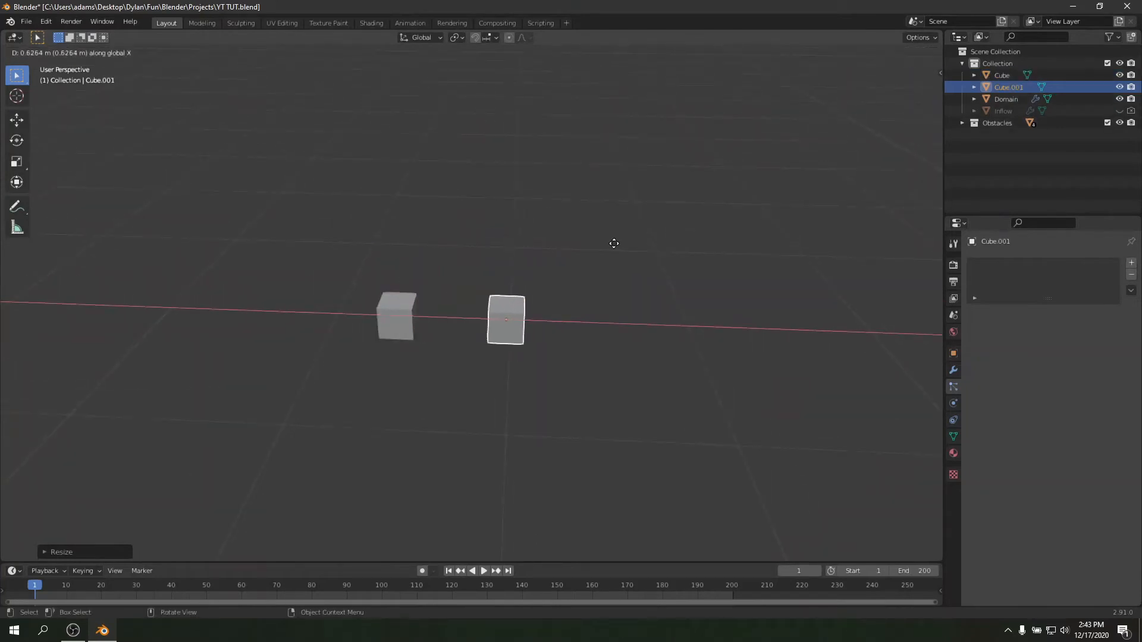
{"action": "left_click", "coordinate": [591, 242]}
{"action": "middle_click_drag", "start_coordinate": [408, 305], "coordinate": [460, 340], "text": "shift"}
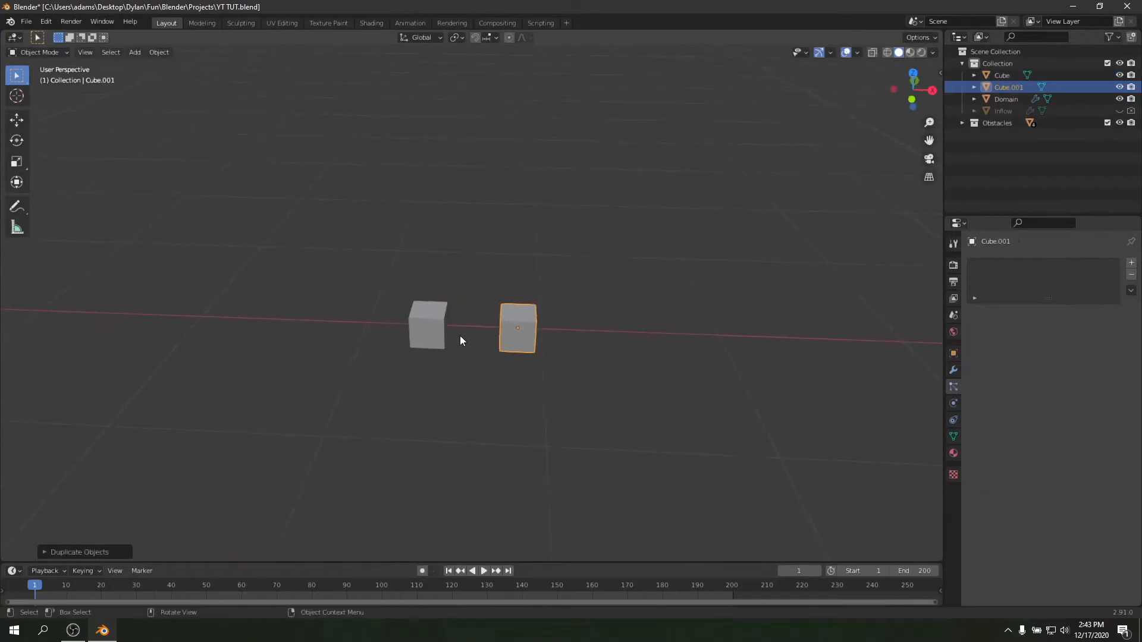
Step: Rename the original cube "Foam And Spray" and its duplicate "Bubbles"
{"action": "left_click", "coordinate": [431, 325]}
{"action": "double_click", "coordinate": [1001, 77]}
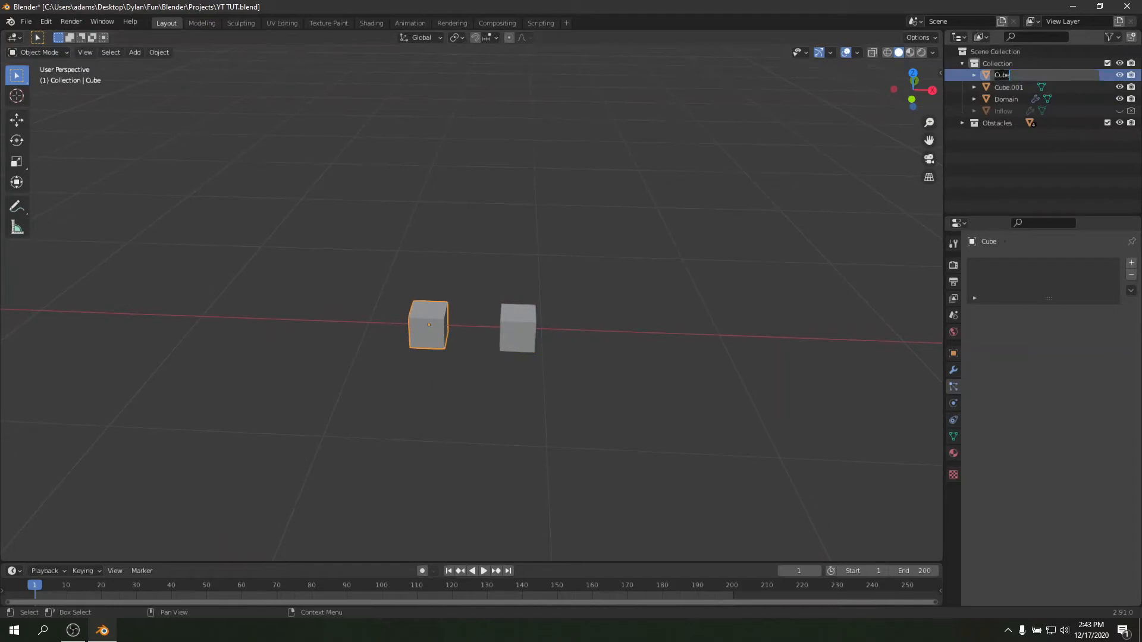
{"action": "type", "text": "Foam And Spray"}
{"action": "key", "text": "Return"}
{"action": "left_click", "coordinate": [514, 326]}
{"action": "double_click", "coordinate": [1009, 75]}
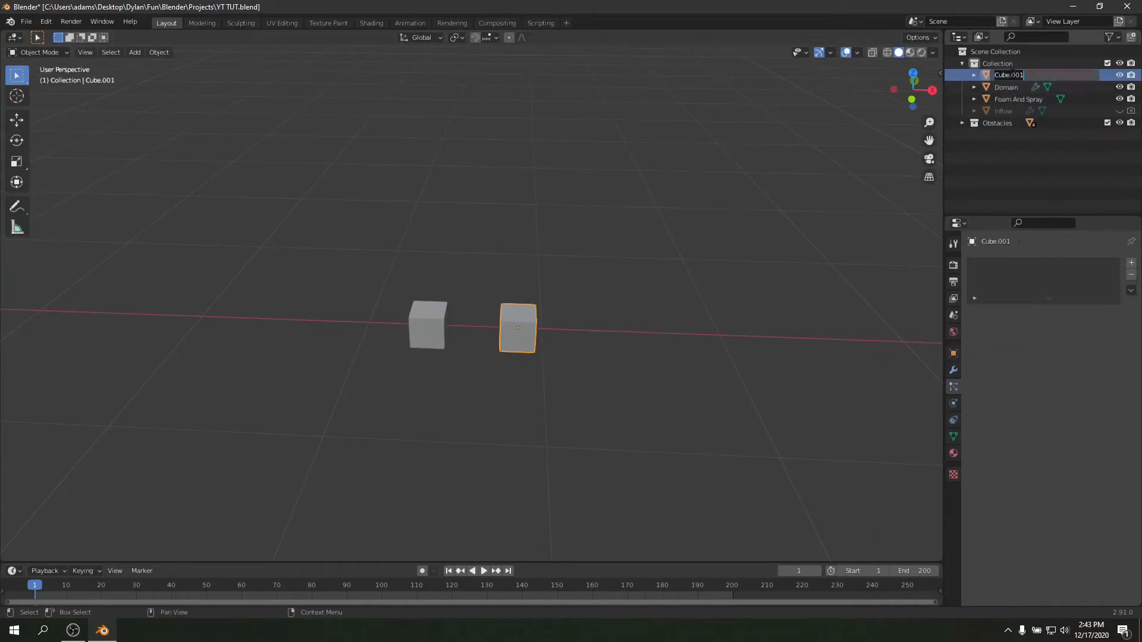
{"action": "type", "text": "Bubbles"}
Step: Show the viewport in rendered shading and set the render engine to Cycles with GPU Compute as the device
{"action": "left_click", "coordinate": [438, 330]}
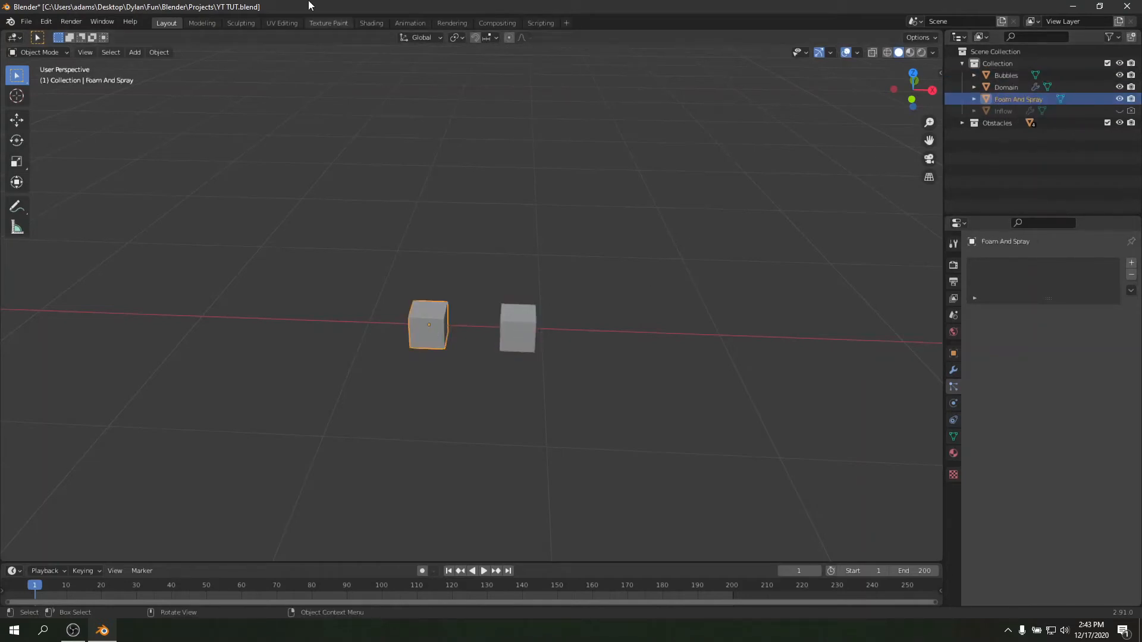
{"action": "left_click", "coordinate": [920, 52]}
{"action": "left_click", "coordinate": [954, 264]}
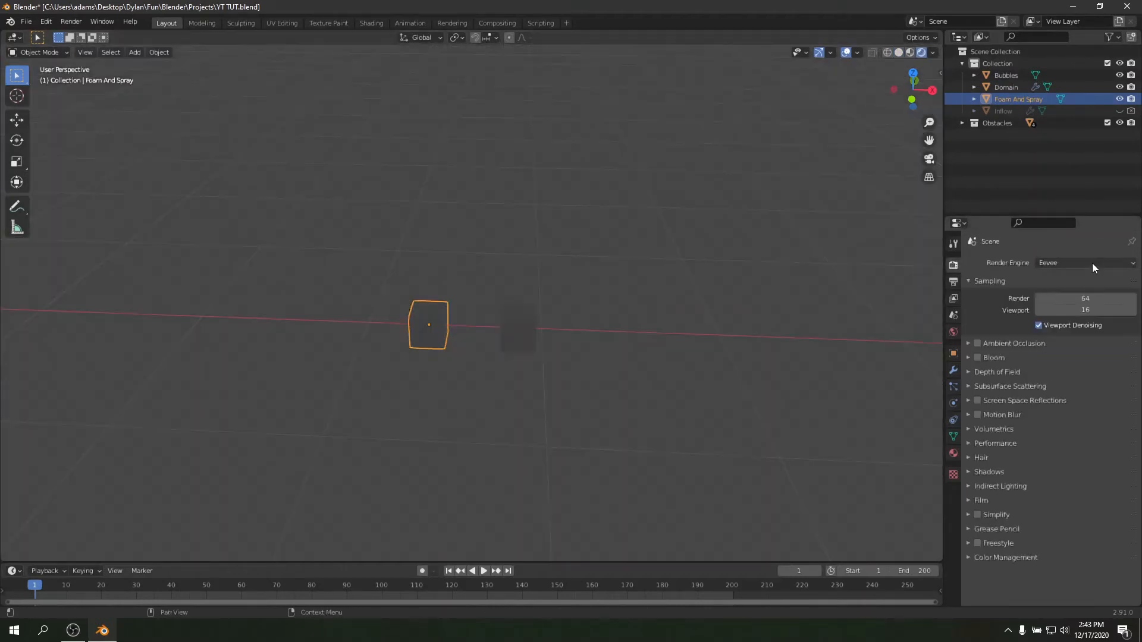
{"action": "left_click", "coordinate": [1092, 263]}
{"action": "left_click", "coordinate": [1066, 305]}
{"action": "left_click", "coordinate": [1048, 293]}
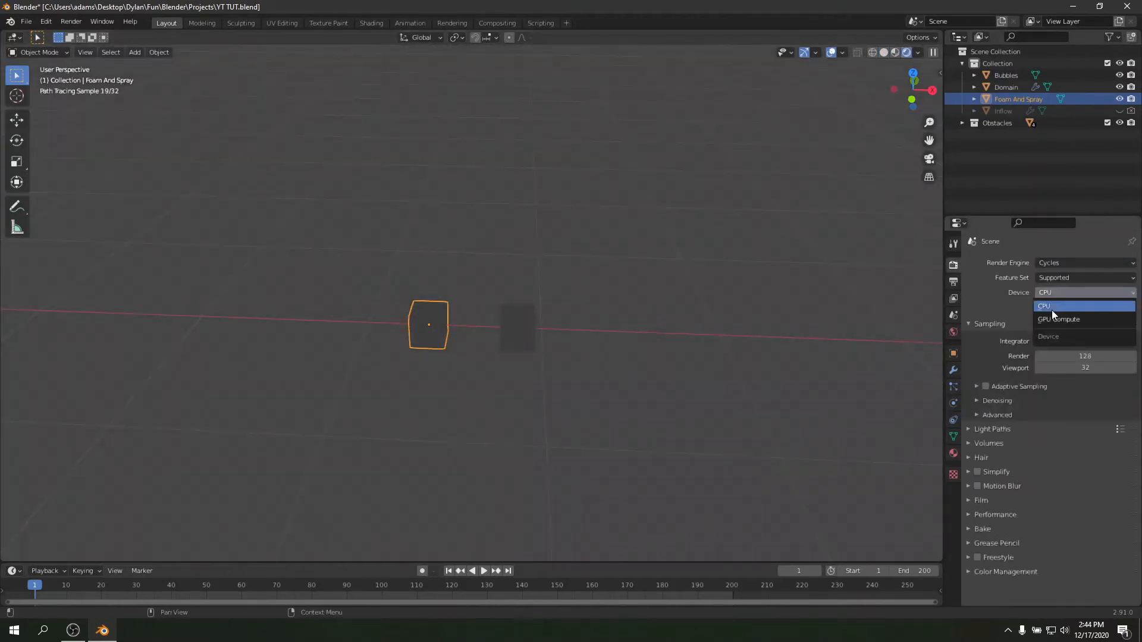
{"action": "left_click", "coordinate": [1052, 319]}
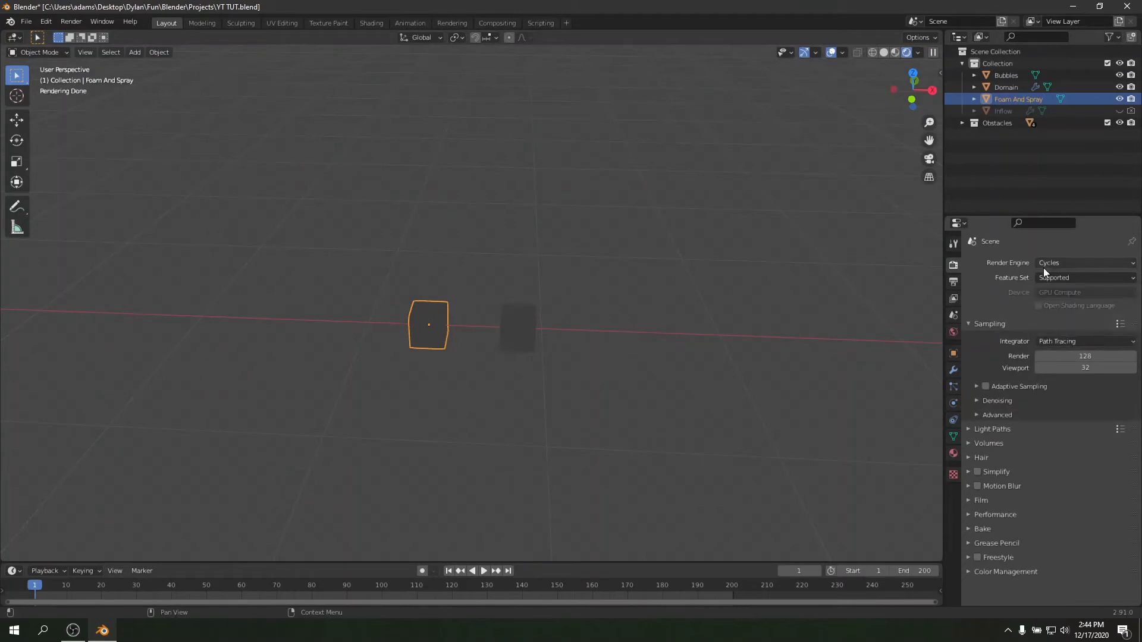
Step: Set the world background color to white and switch to the Shading workspace with rendered viewport shading
{"action": "left_click", "coordinate": [976, 400]}
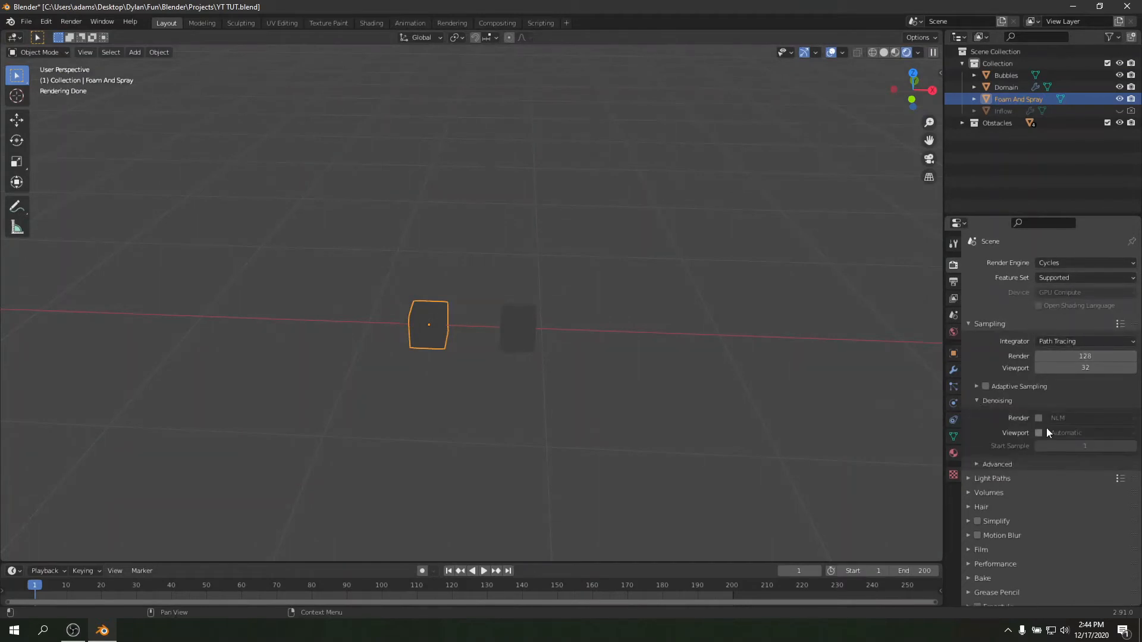
{"action": "left_click", "coordinate": [969, 402]}
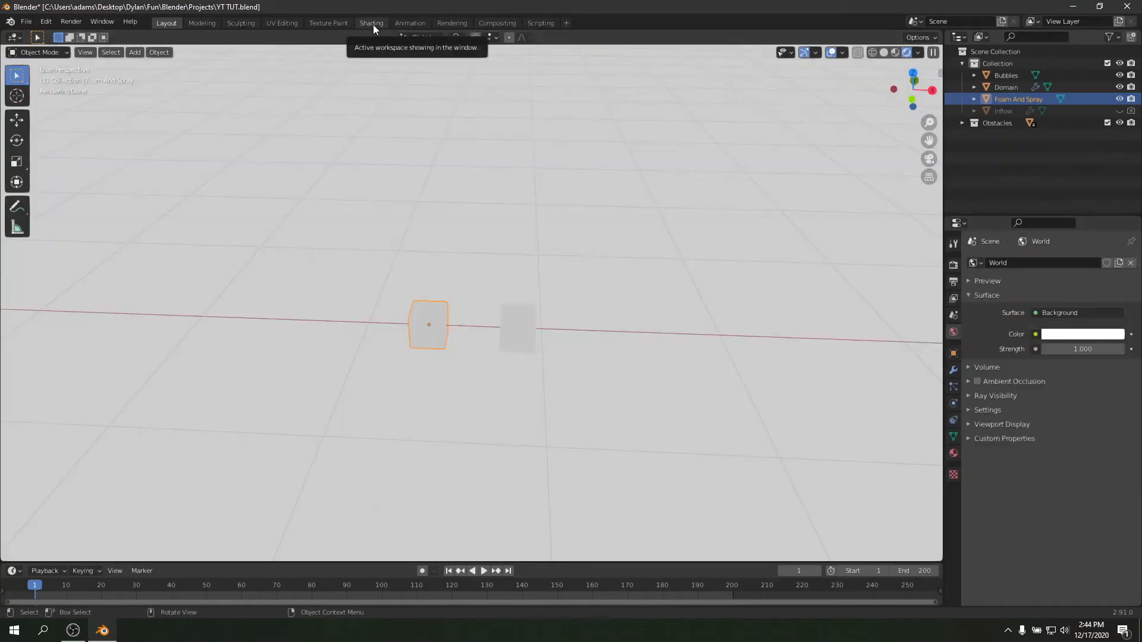
{"action": "left_click", "coordinate": [372, 24]}
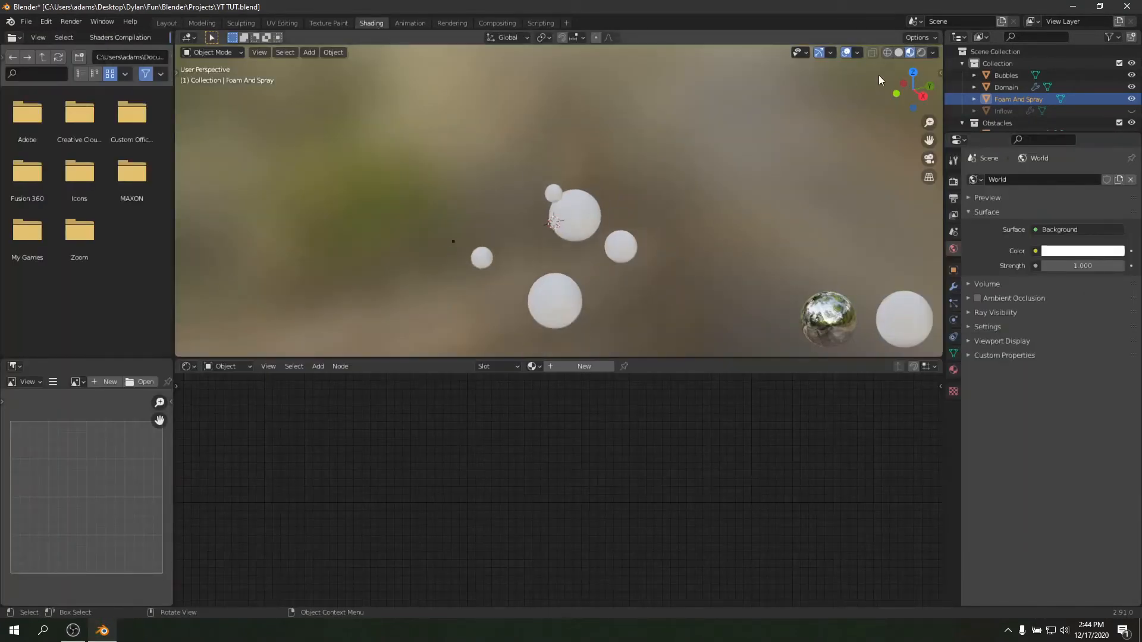
{"action": "left_click", "coordinate": [924, 52]}
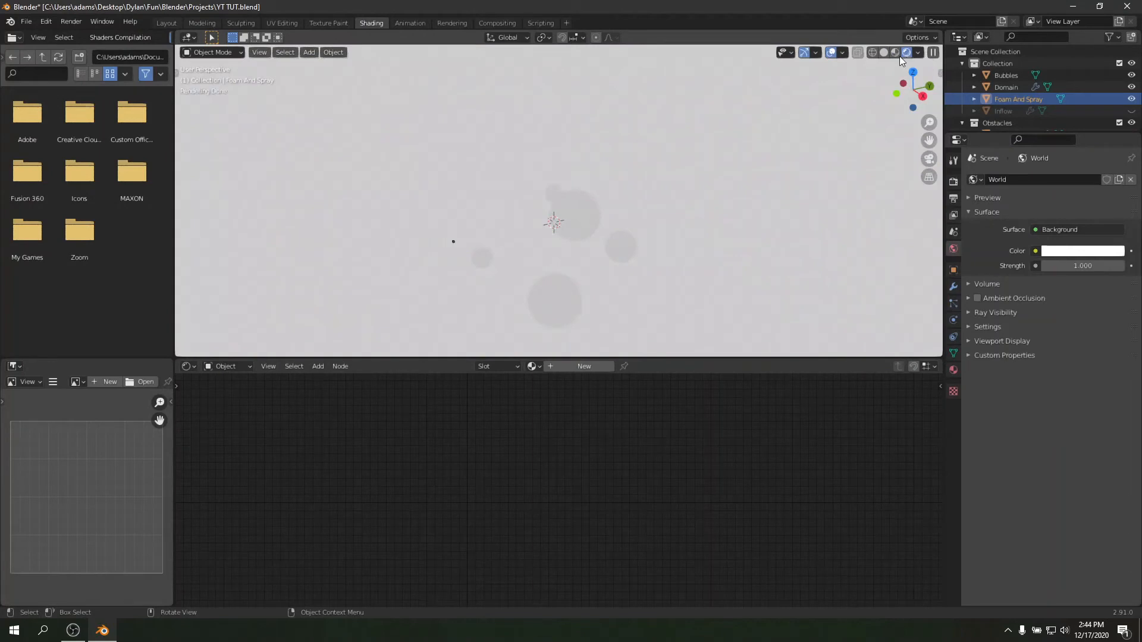
{"action": "scroll", "coordinate": [655, 256], "scroll_direction": "down", "scroll_amount": 5}
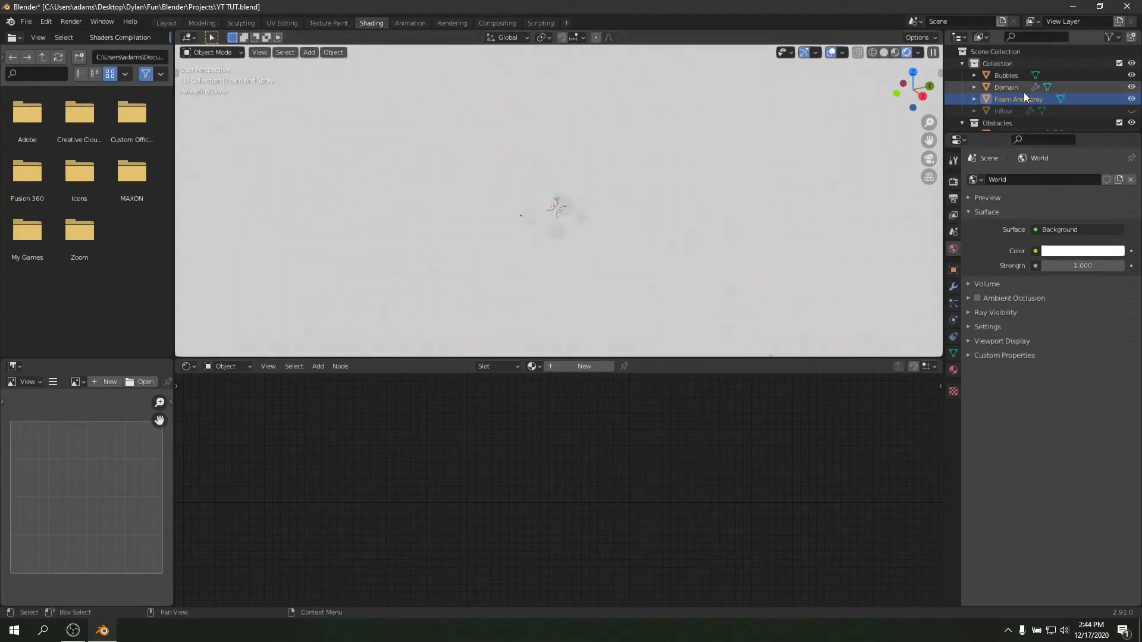
Step: Create a new material named "Foam & Spray" on the Foam And Spray cube
{"action": "left_click", "coordinate": [1005, 74]}
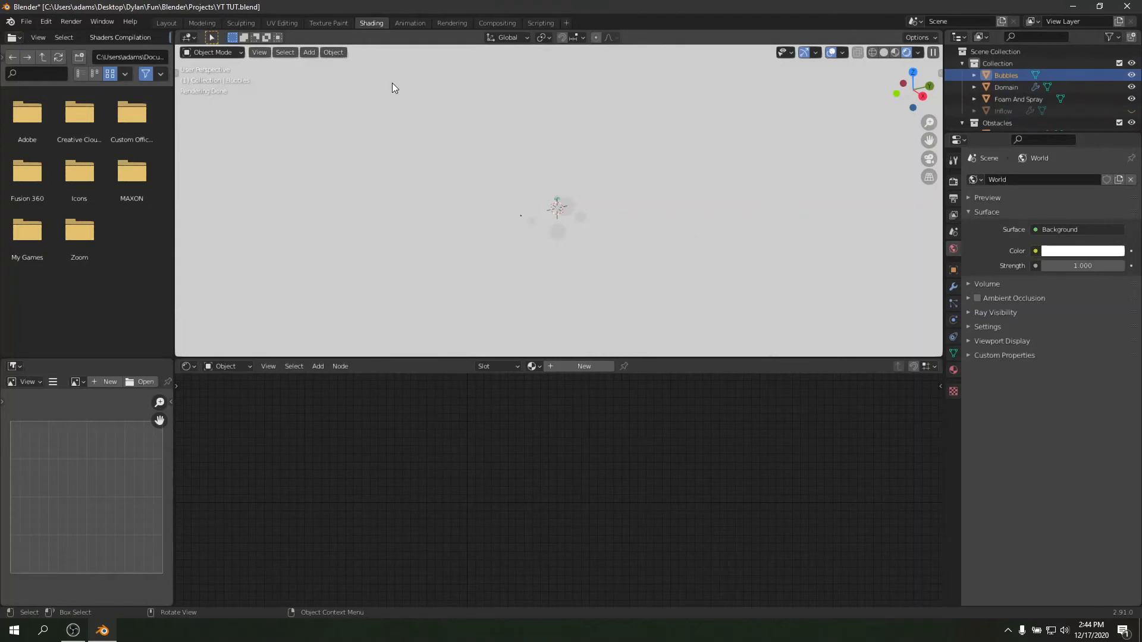
{"action": "key", "text": "KP_Decimal"}
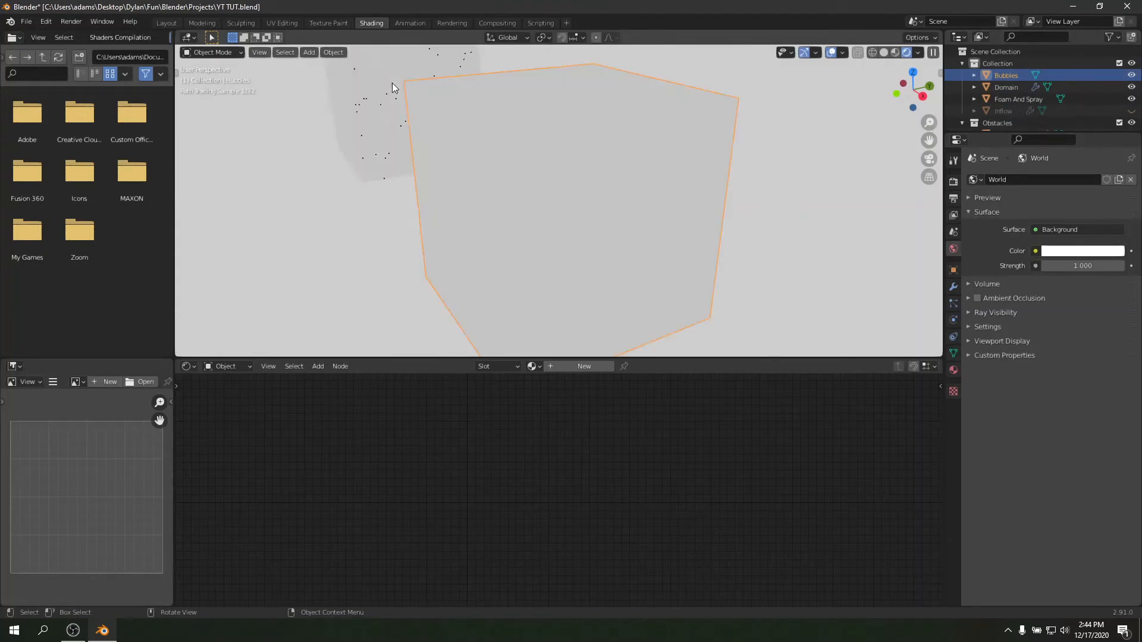
{"action": "middle_click_drag", "start_coordinate": [430, 179], "coordinate": [629, 166]}
{"action": "scroll", "coordinate": [620, 166], "scroll_direction": "down", "scroll_amount": 2}
{"action": "left_click", "coordinate": [411, 193]}
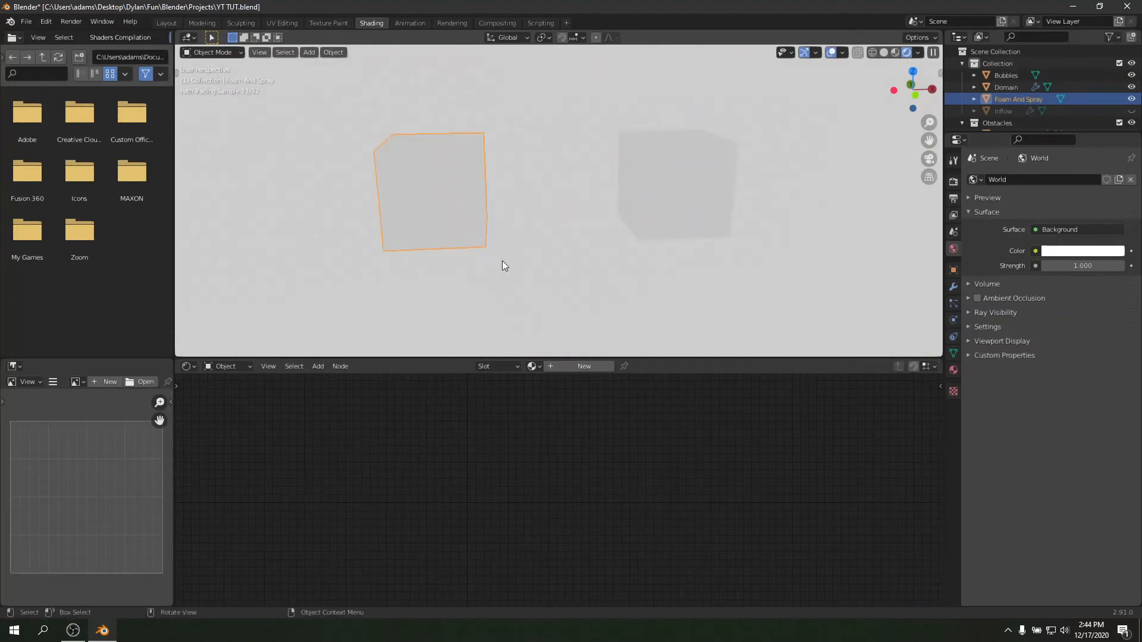
{"action": "left_click", "coordinate": [570, 365]}
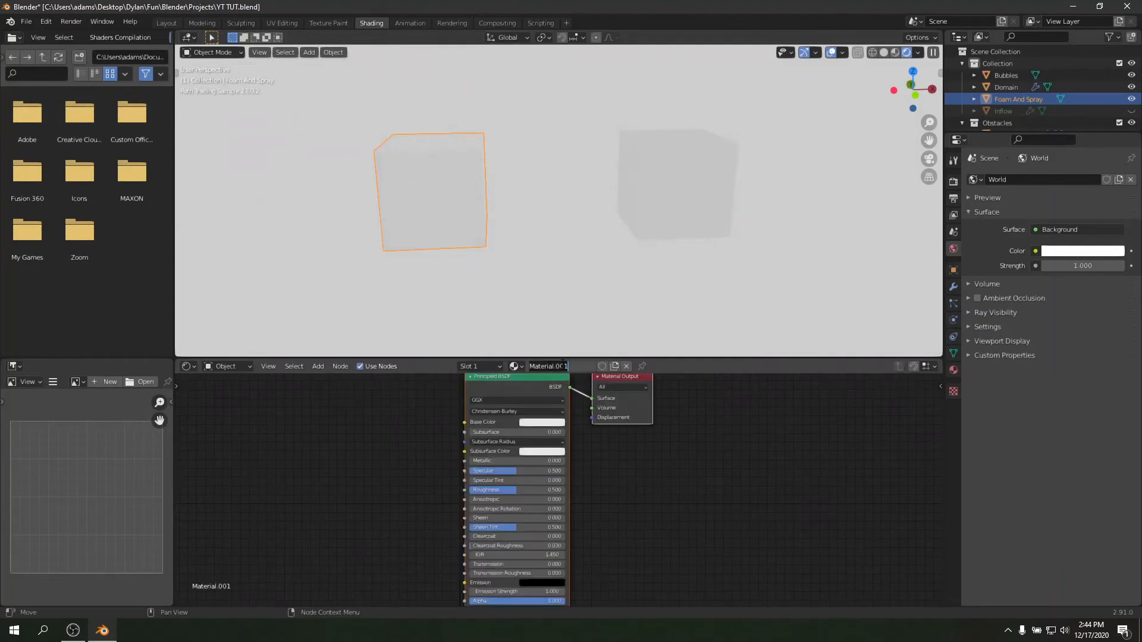
{"action": "type", "text": "Foam & Spray"}
{"action": "key", "text": "Return"}
{"action": "left_click", "coordinate": [564, 384]}
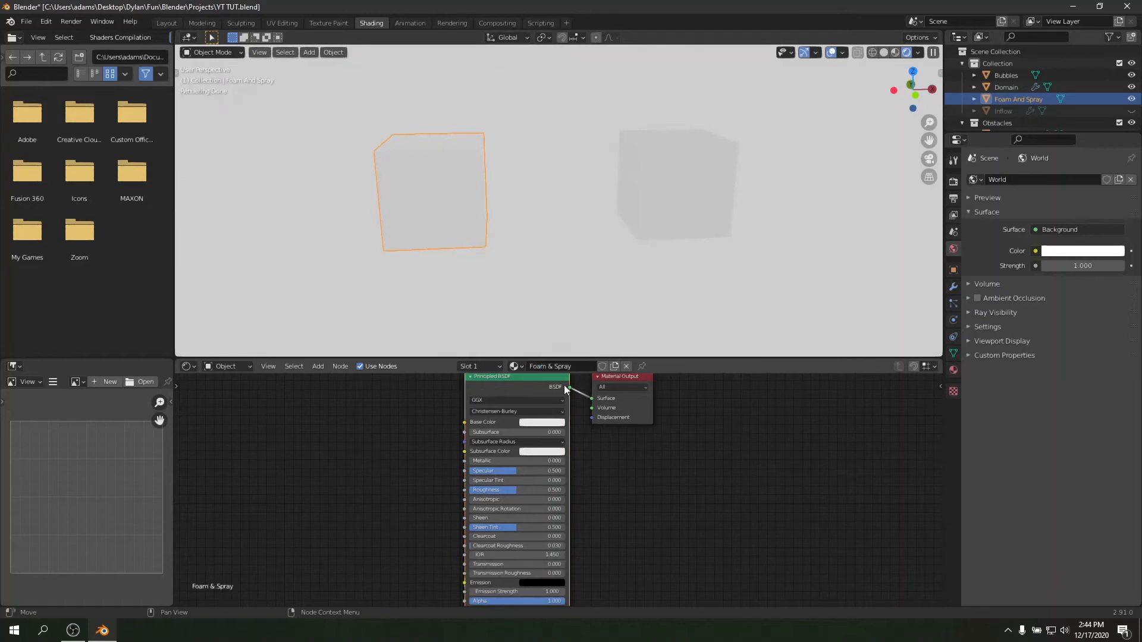
Step: Delete the Principled BSDF from the Foam & Spray material and add an Add Shader node beside the Material Output
{"action": "key", "text": "x"}
{"action": "middle_click_drag", "start_coordinate": [519, 413], "coordinate": [600, 486]}
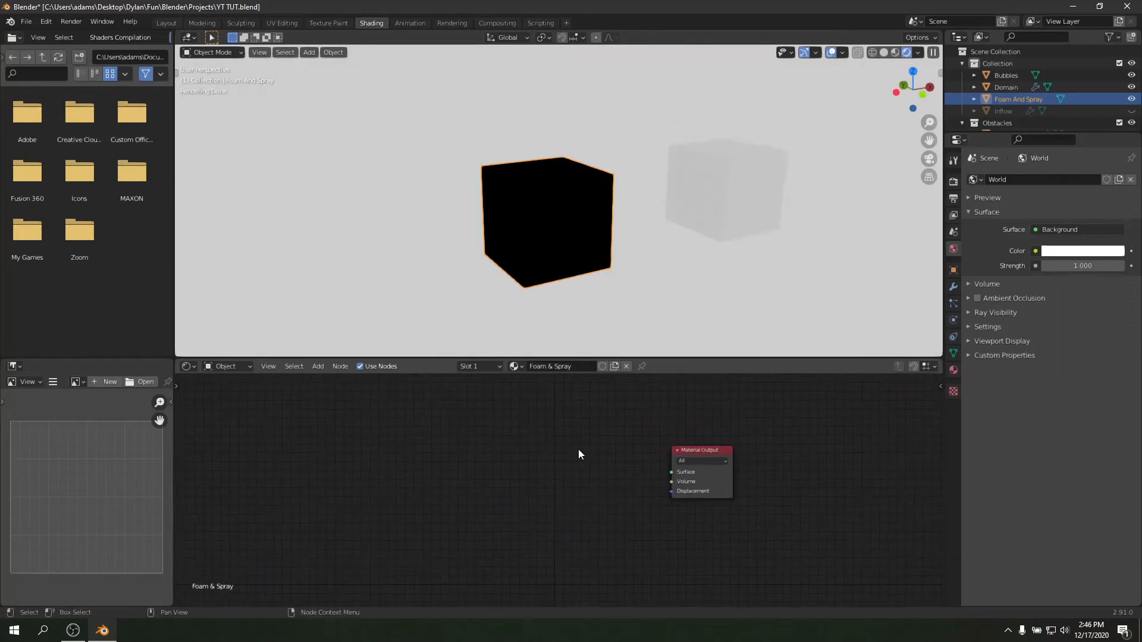
{"action": "key", "text": "shift+a"}
{"action": "left_click", "coordinate": [580, 451]}
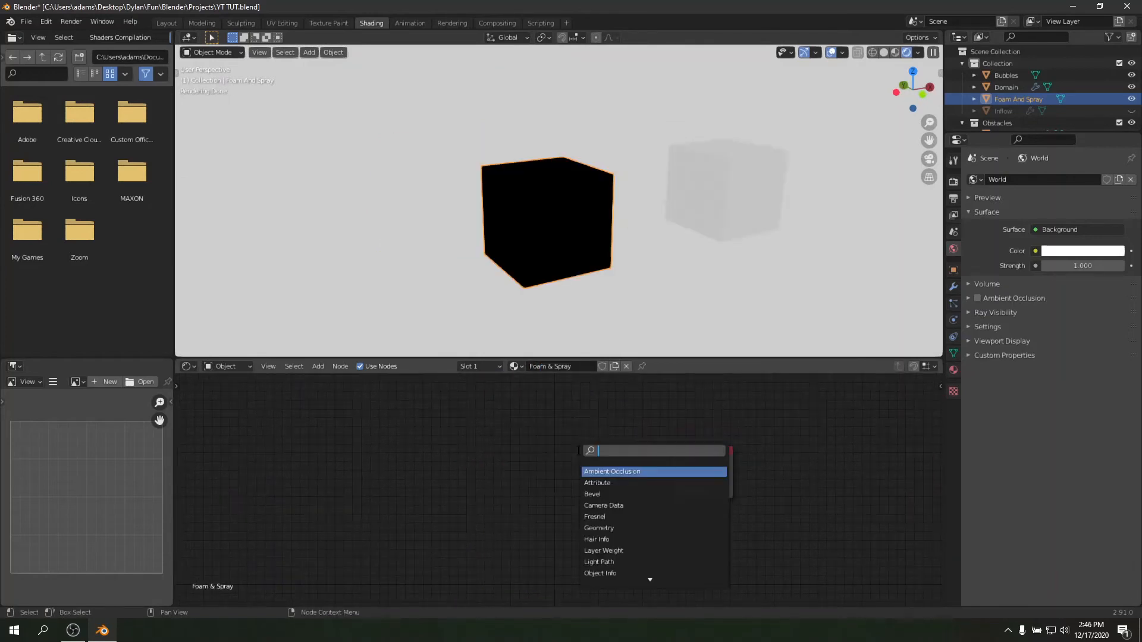
{"action": "type", "text": "add"}
{"action": "left_click", "coordinate": [601, 471]}
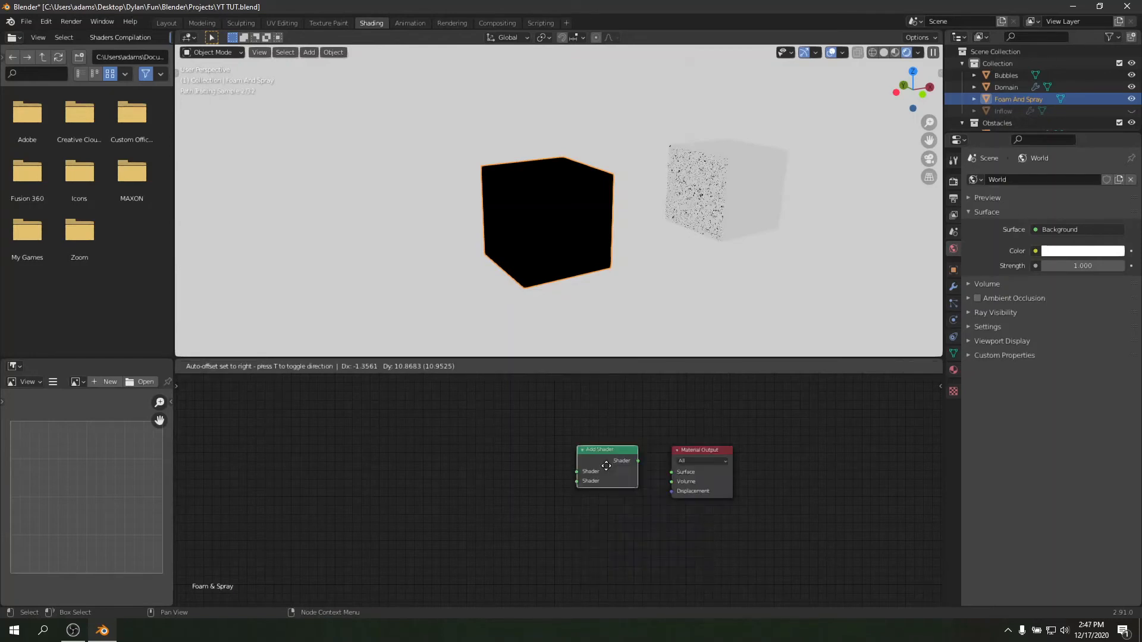
{"action": "left_click", "coordinate": [596, 471]}
Step: Add a Glass BSDF node to the Foam & Spray material, placed before the Add Shader node
{"action": "key", "text": "shift+a"}
{"action": "left_click", "coordinate": [595, 471]}
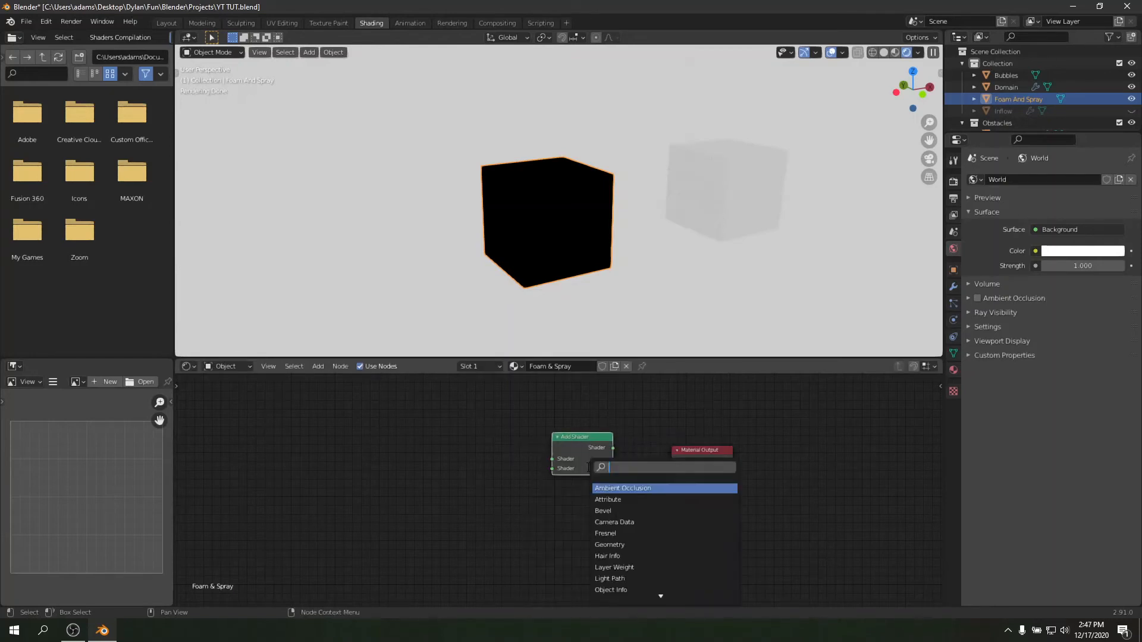
{"action": "type", "text": "glas"}
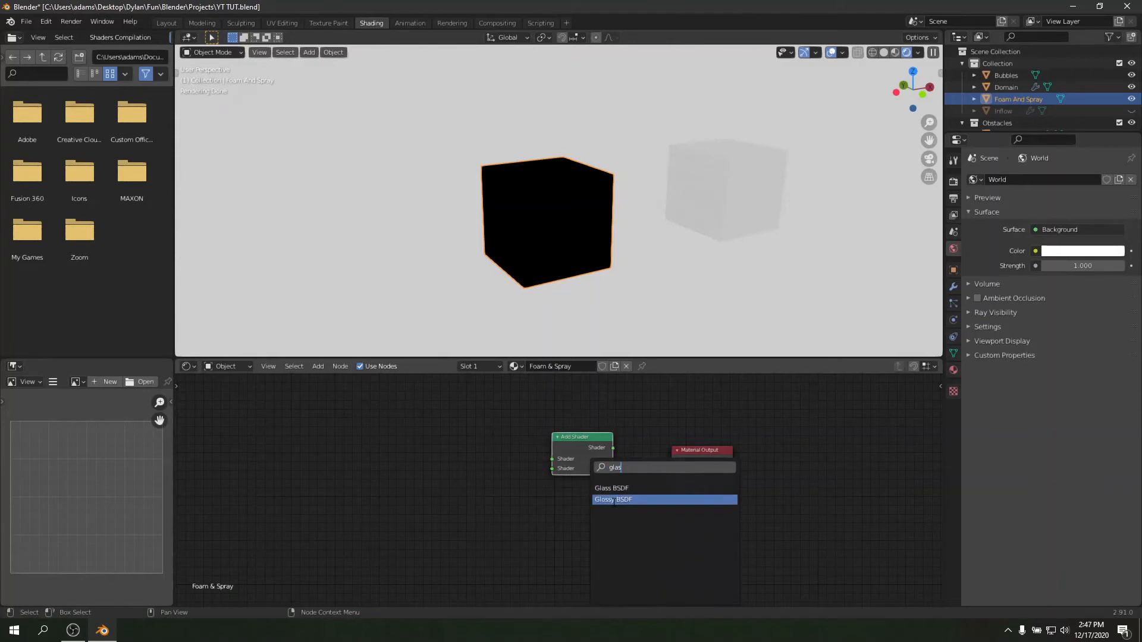
{"action": "left_click", "coordinate": [612, 488]}
{"action": "left_click", "coordinate": [463, 497]}
Step: Add a Glossy BSDF node and link it and the Glass BSDF through the Add Shader to the Material Output's Surface
{"action": "key", "text": "shift+a"}
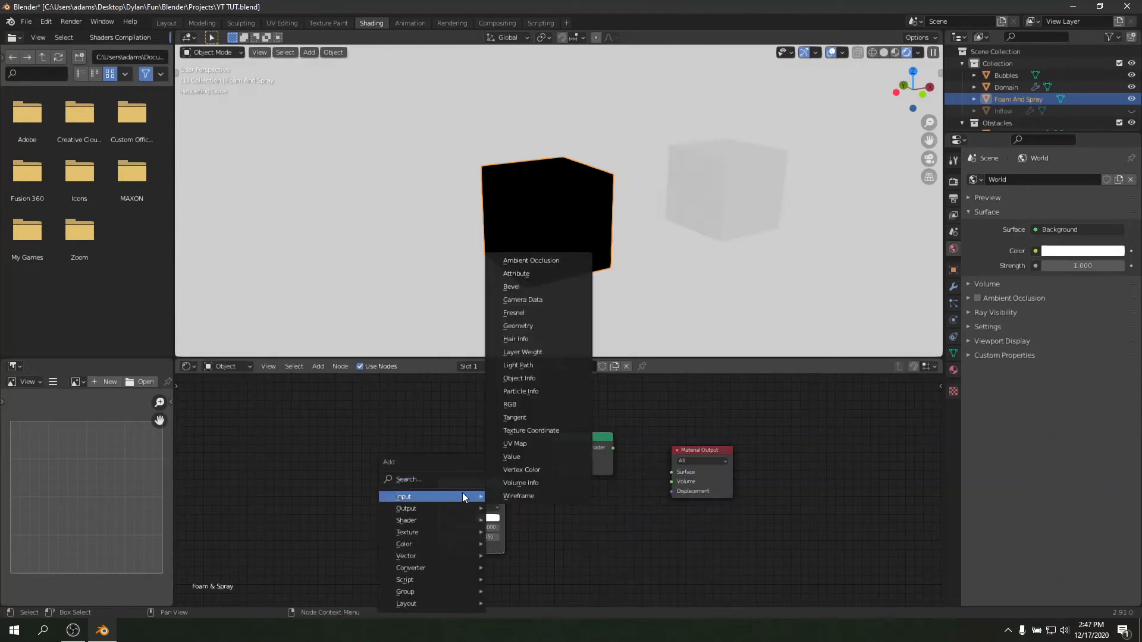
{"action": "left_click", "coordinate": [458, 478]}
{"action": "type", "text": "gloss"}
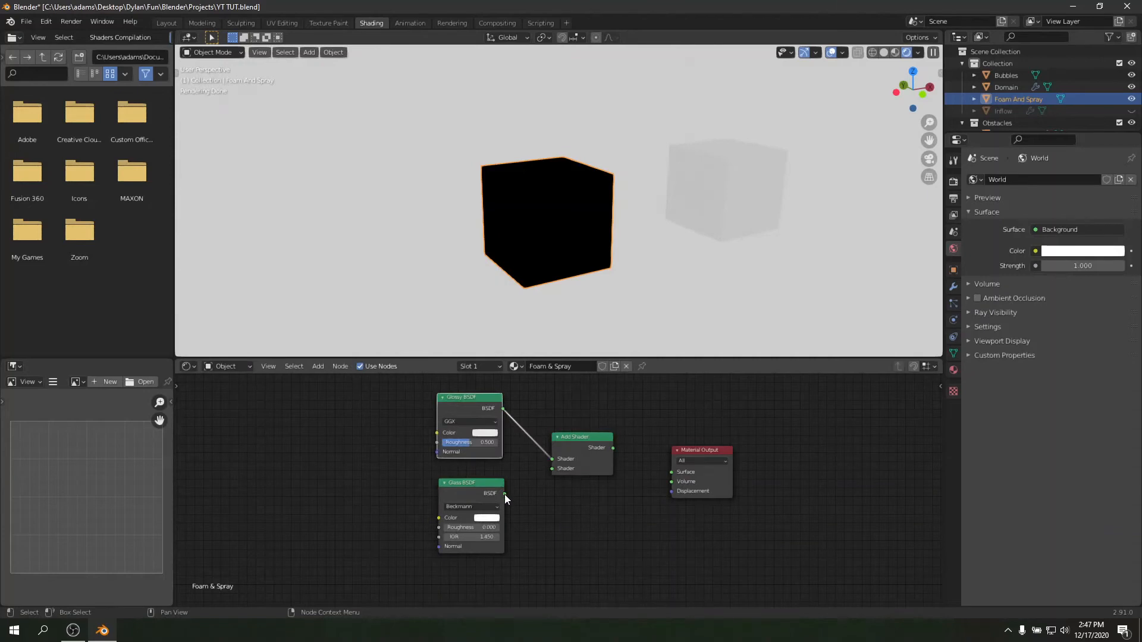
{"action": "left_click_drag", "start_coordinate": [504, 494], "coordinate": [553, 467]}
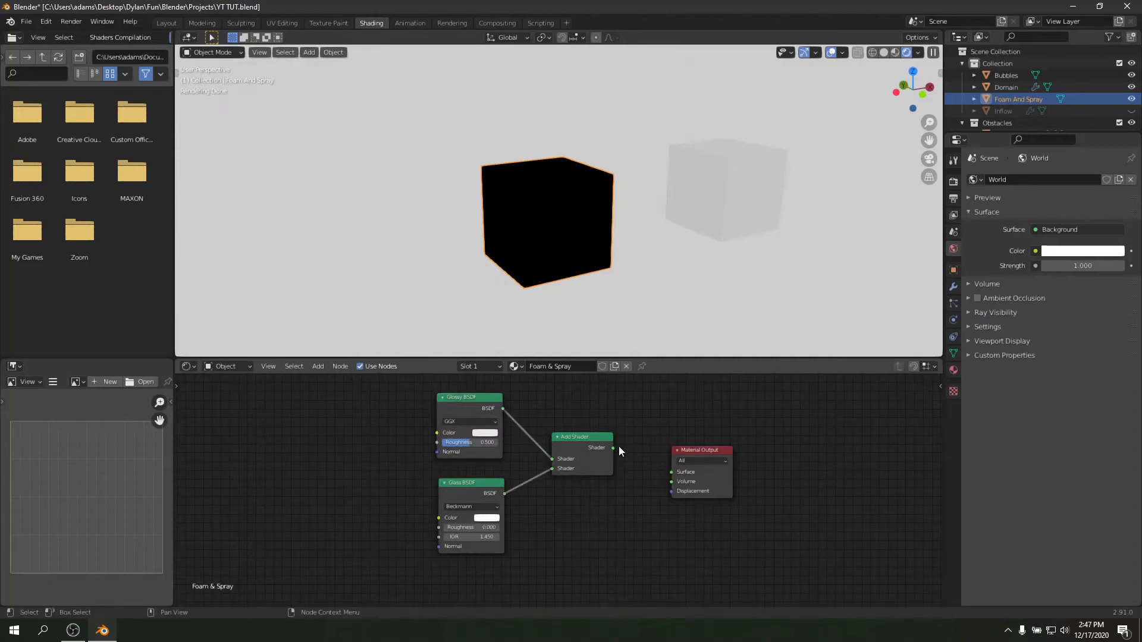
{"action": "left_click_drag", "start_coordinate": [613, 447], "coordinate": [671, 473]}
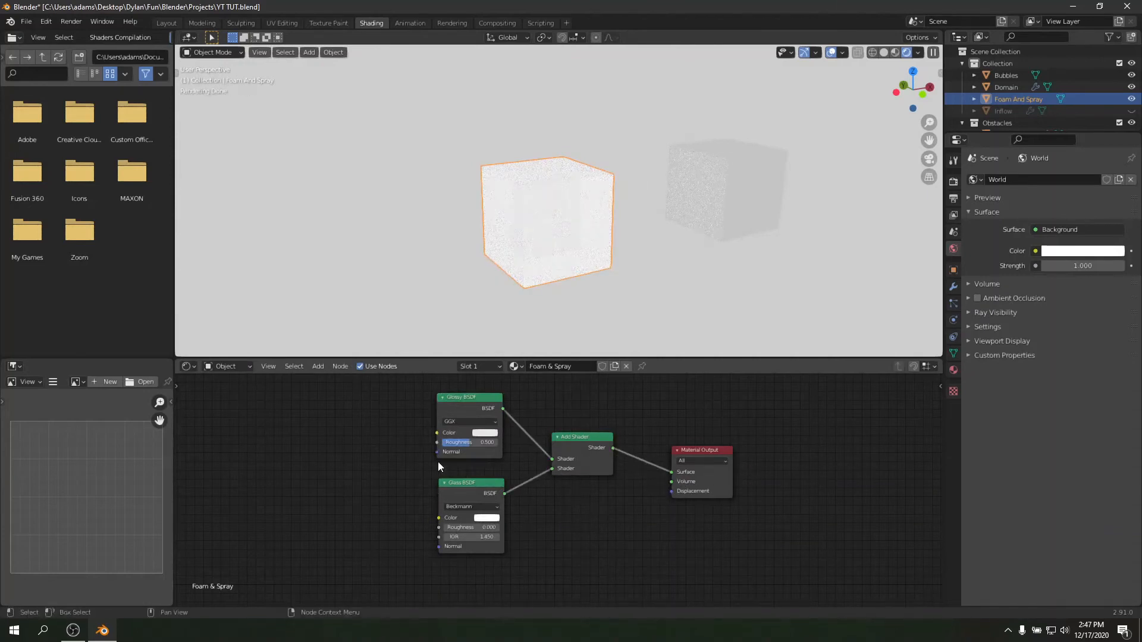
Step: Set the Glass BSDF's IOR to 1.333 in the Foam & Spray material
{"action": "double_click", "coordinate": [477, 540]}
{"action": "type", "text": "1.333"}
{"action": "key", "text": "Return"}
Step: Select the Bubbles cube and rename its material "Bubbles"
{"action": "middle_click_drag", "start_coordinate": [879, 256], "coordinate": [529, 235]}
{"action": "left_click", "coordinate": [530, 235]}
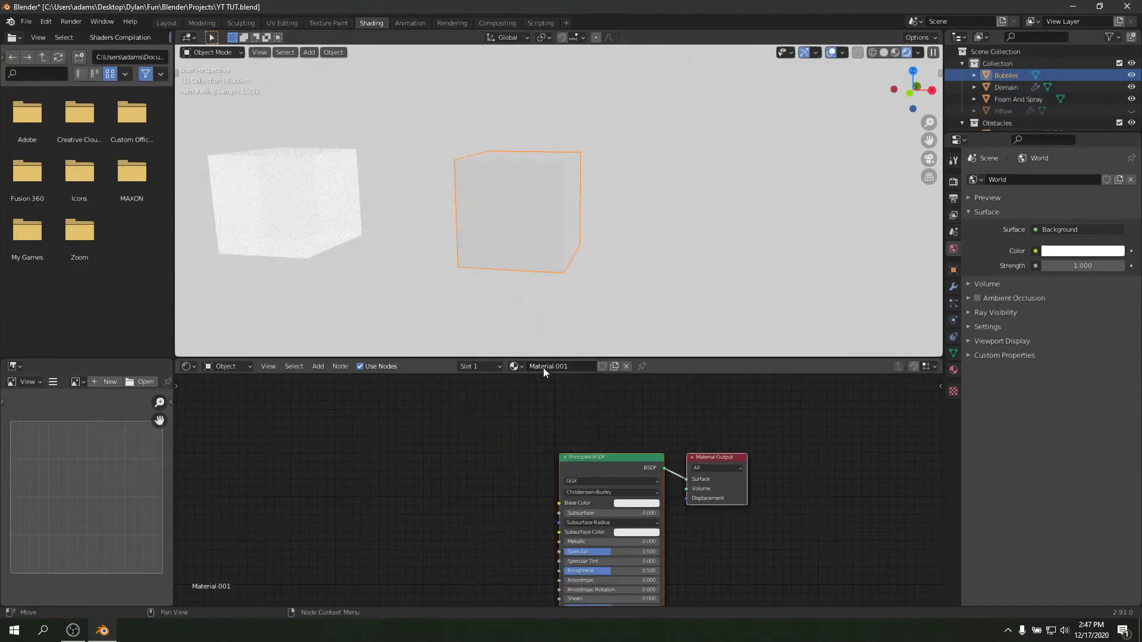
{"action": "double_click", "coordinate": [549, 366]}
{"action": "key", "text": "ctrl+a"}
{"action": "type", "text": "Bubbles"}
{"action": "key", "text": "Return"}
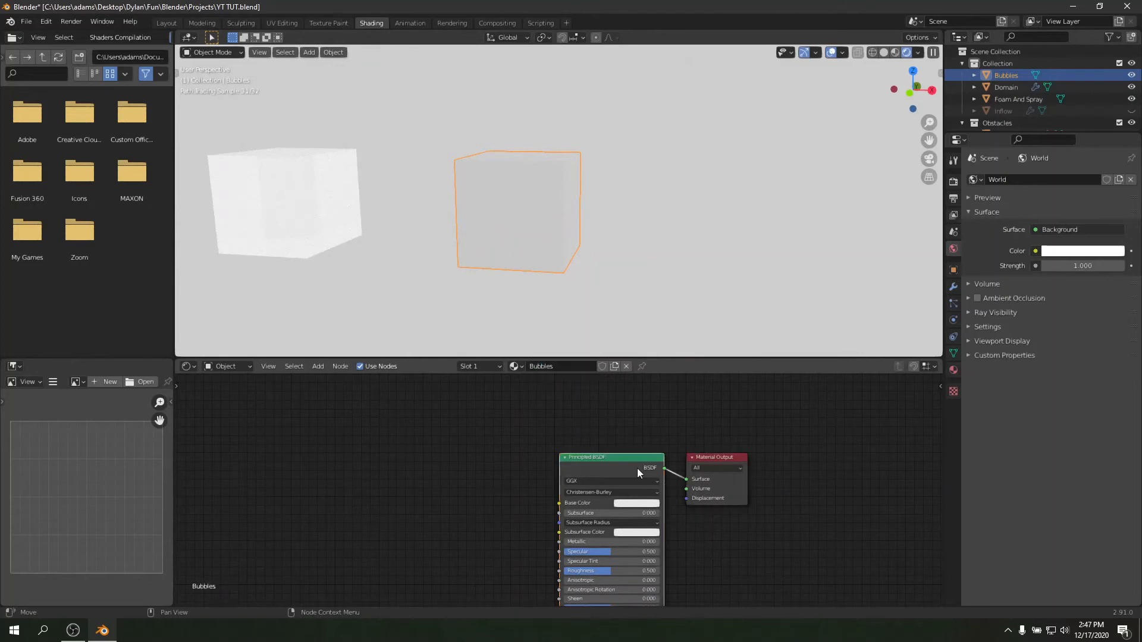
Step: Replace the Principled BSDF in the Bubbles material with a Glass BSDF linked to the Material Output's Surface
{"action": "key", "text": "x"}
{"action": "key", "text": "shift+a"}
{"action": "left_click", "coordinate": [622, 475]}
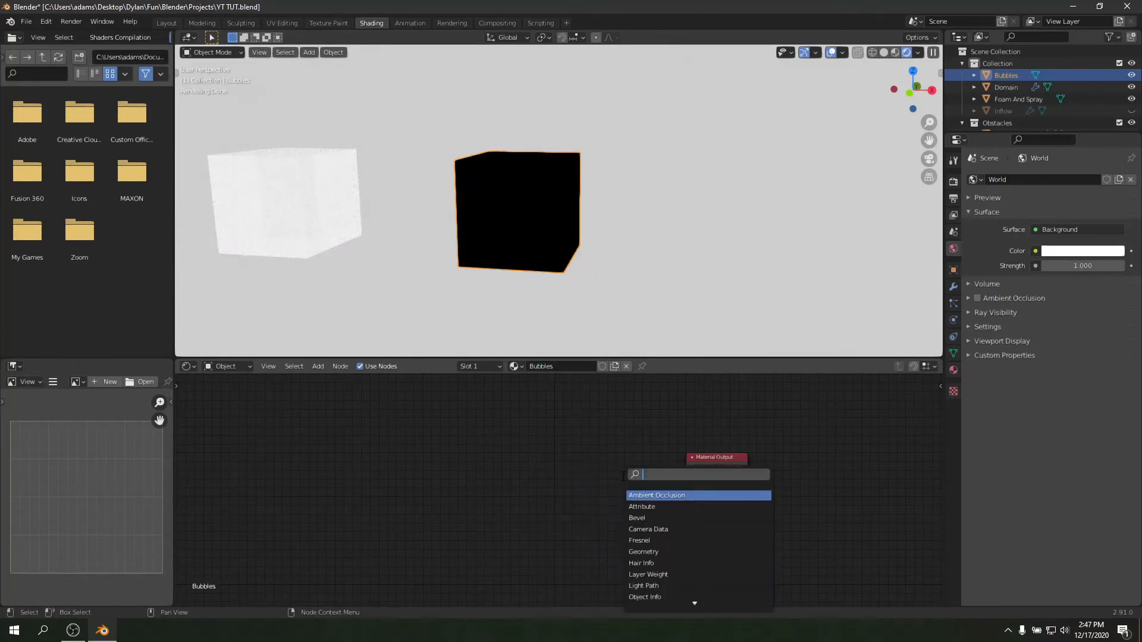
{"action": "type", "text": "glass"}
{"action": "key", "text": "Return"}
{"action": "left_click", "coordinate": [562, 487]}
{"action": "left_click_drag", "start_coordinate": [627, 476], "coordinate": [694, 483]}
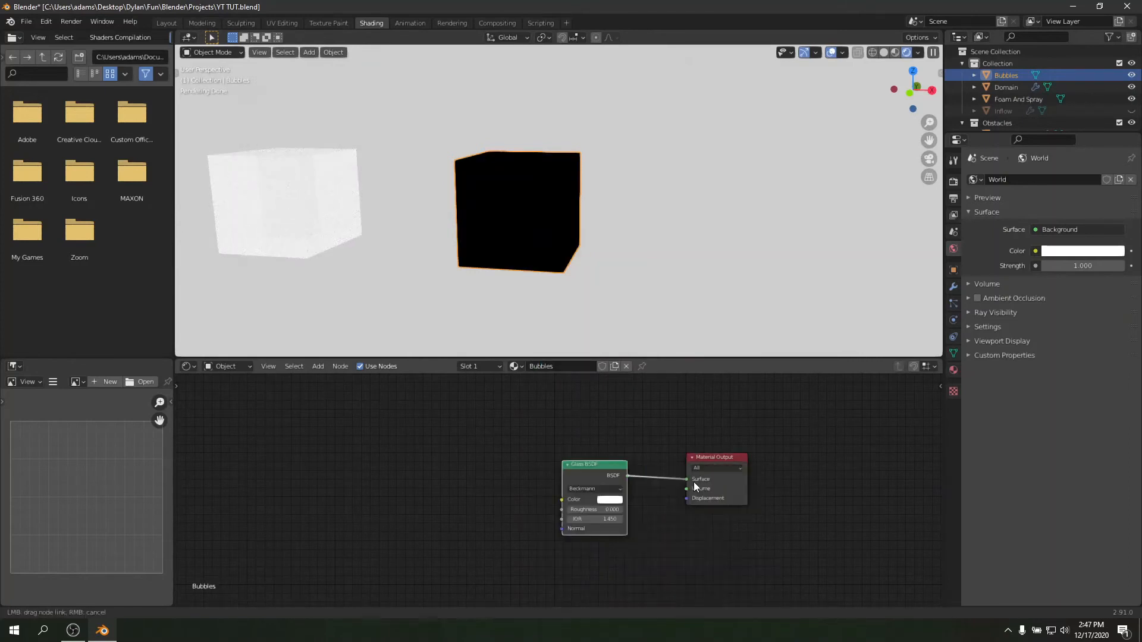
{"action": "left_click_drag", "start_coordinate": [599, 503], "coordinate": [613, 495]}
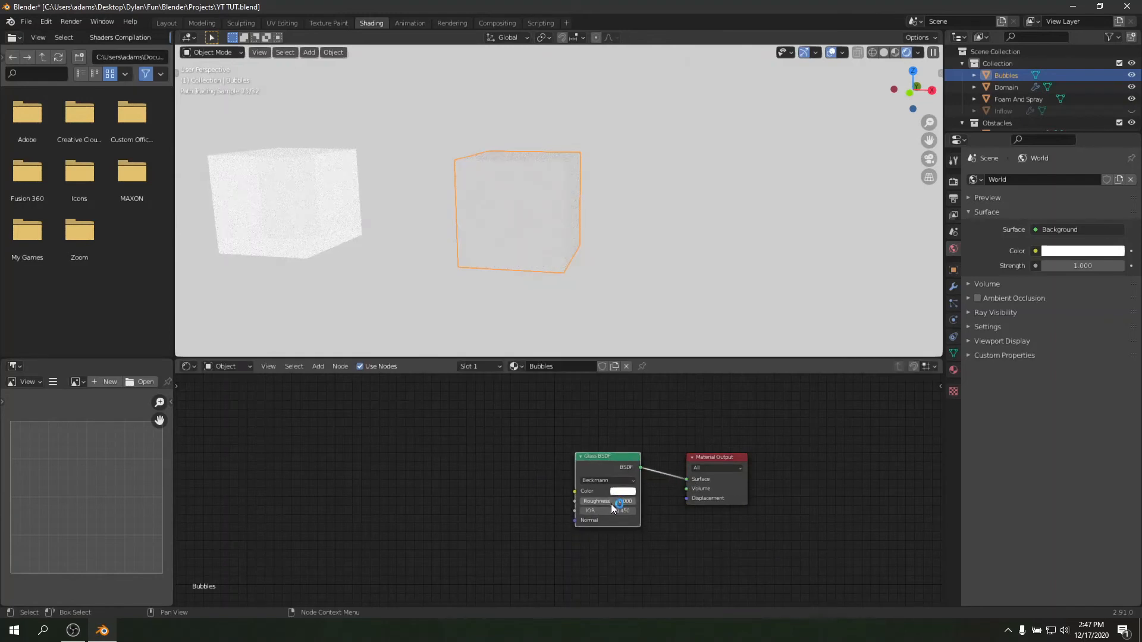
Step: Set the IOR of the Bubbles material's Glass BSDF to 1.5
{"action": "left_click", "coordinate": [613, 510]}
{"action": "type", "text": "1"}
{"action": "key", "text": "BackSpace"}
{"action": "key", "text": "BackSpace"}
{"action": "key", "text": "BackSpace"}
{"action": "key", "text": "BackSpace"}
{"action": "type", "text": "1.5"}
{"action": "key", "text": "Return"}
Step: Set the Roughness of the Bubbles material's Glass BSDF to 0.3
{"action": "left_click_drag", "start_coordinate": [594, 501], "coordinate": [607, 502]}
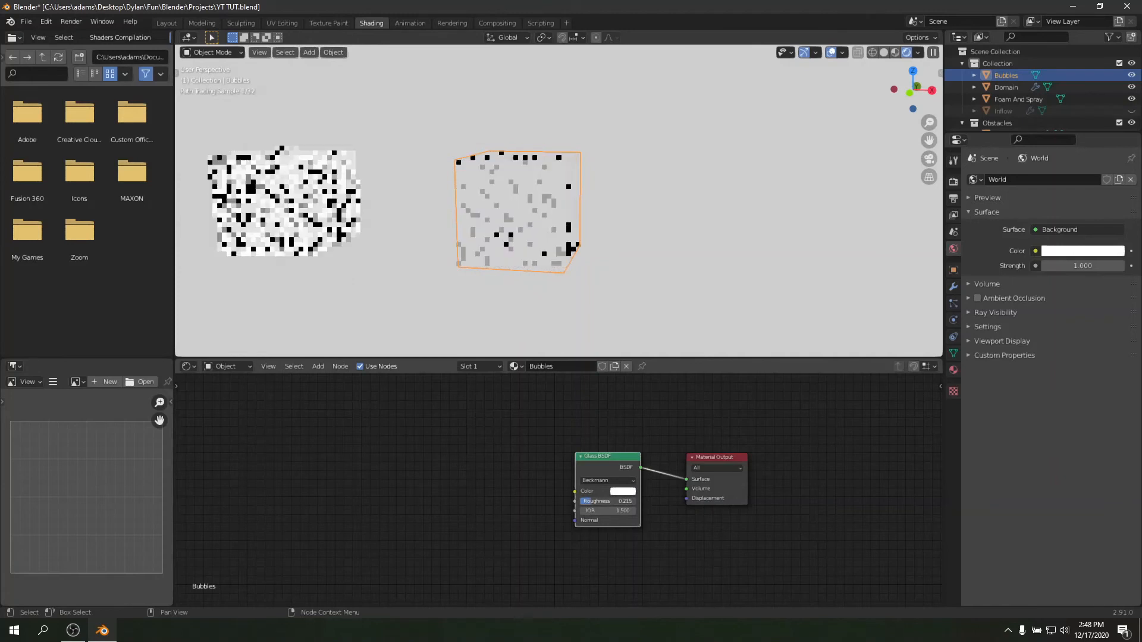
{"action": "left_click", "coordinate": [594, 505]}
{"action": "key", "text": "BackSpace"}
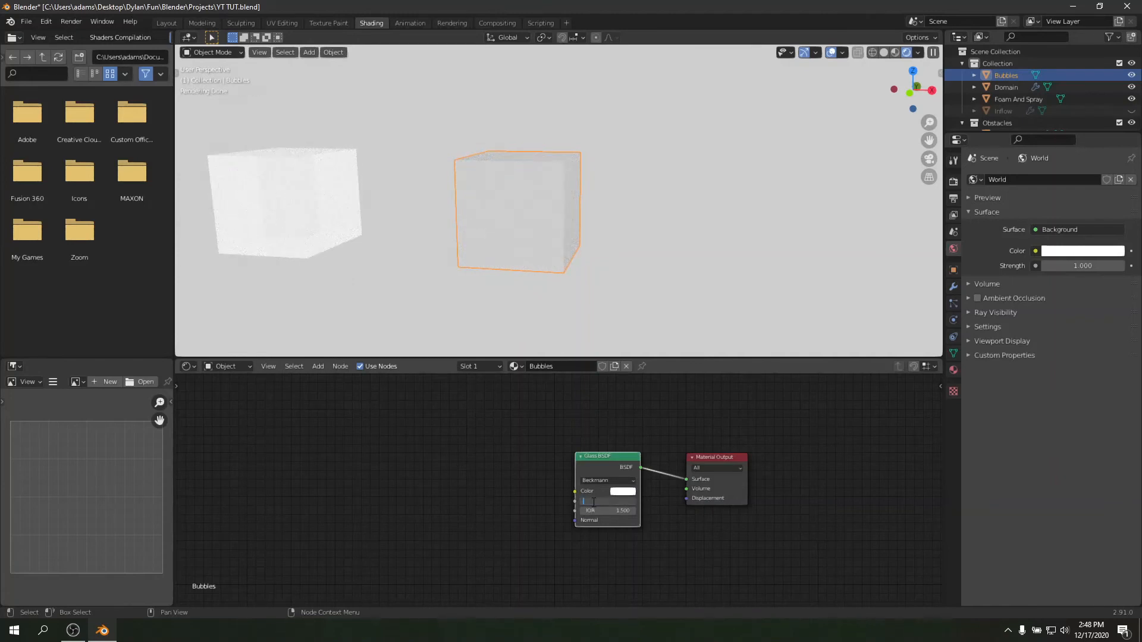
{"action": "type", "text": "0.3"}
{"action": "key", "text": "Return"}
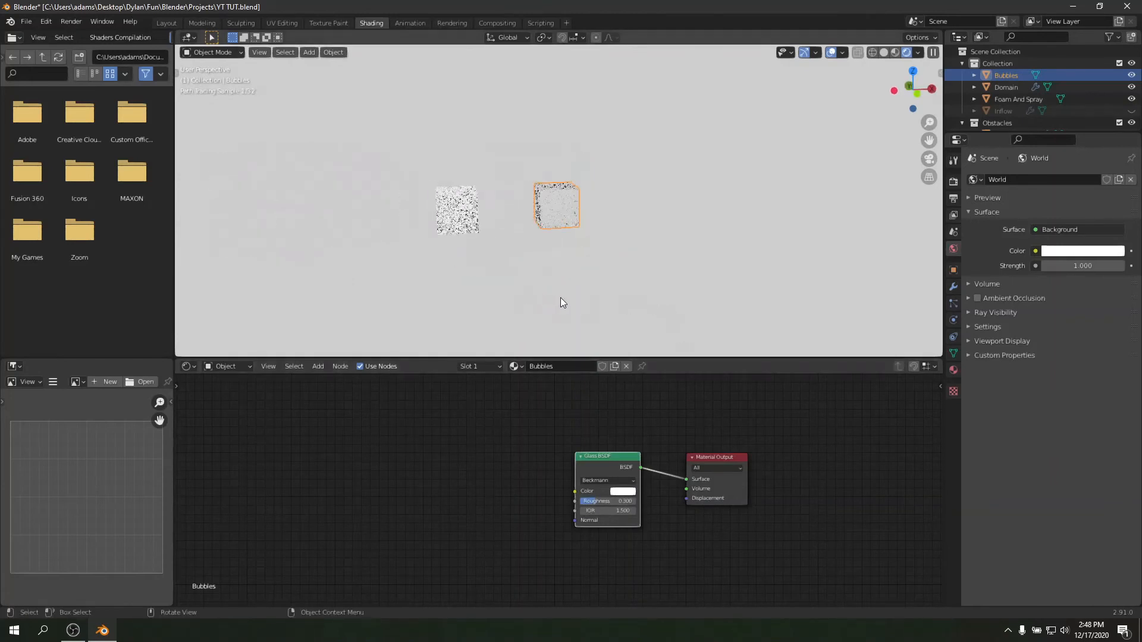
Step: Select the liquid Domain and bring up the settings of its Bubbles particle system
{"action": "scroll", "coordinate": [559, 298], "scroll_direction": "down", "scroll_amount": 17}
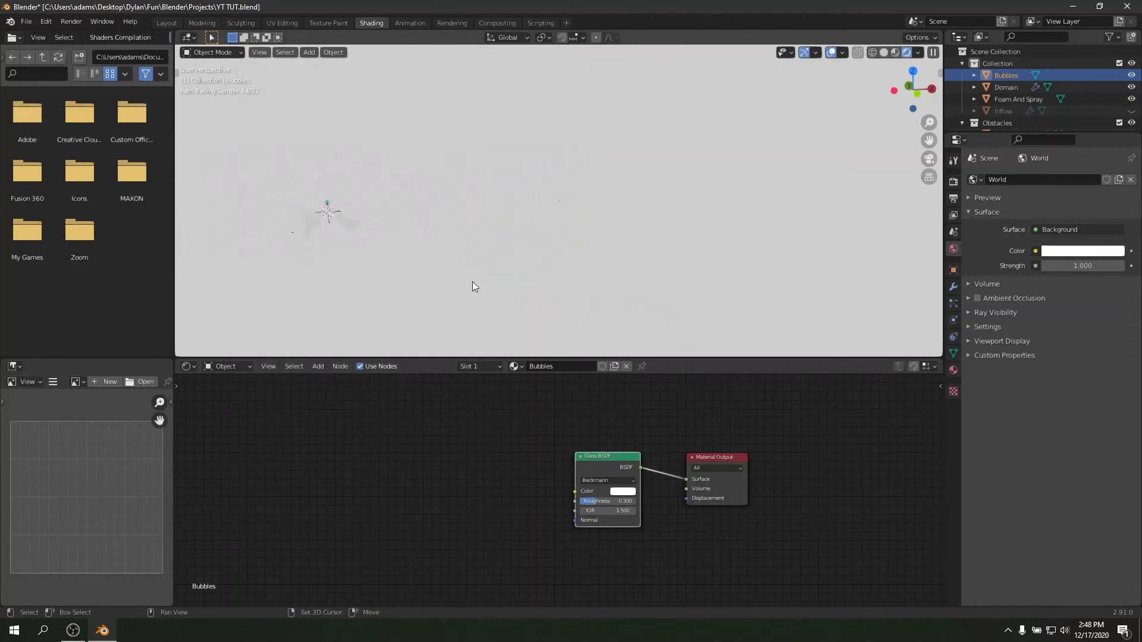
{"action": "middle_click_drag", "start_coordinate": [472, 280], "coordinate": [684, 280], "text": "shift"}
{"action": "scroll", "coordinate": [684, 279], "scroll_direction": "up", "scroll_amount": 12}
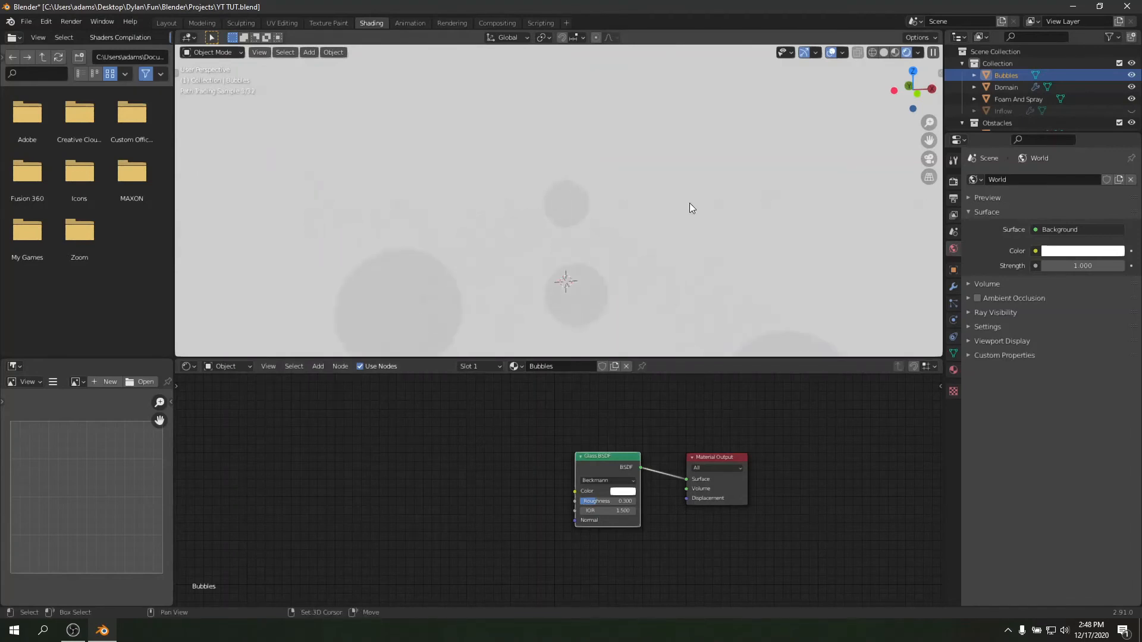
{"action": "middle_click_drag", "start_coordinate": [690, 203], "coordinate": [650, 119], "text": "shift"}
{"action": "scroll", "coordinate": [579, 189], "scroll_direction": "down", "scroll_amount": 5}
{"action": "mouse_move", "coordinate": [579, 189]}
{"action": "middle_mouse_down"}
{"action": "mouse_move", "coordinate": [595, 216]}
{"action": "mouse_move", "coordinate": [590, 188]}
{"action": "middle_mouse_up"}
{"action": "left_click", "coordinate": [578, 177]}
{"action": "left_click", "coordinate": [953, 303]}
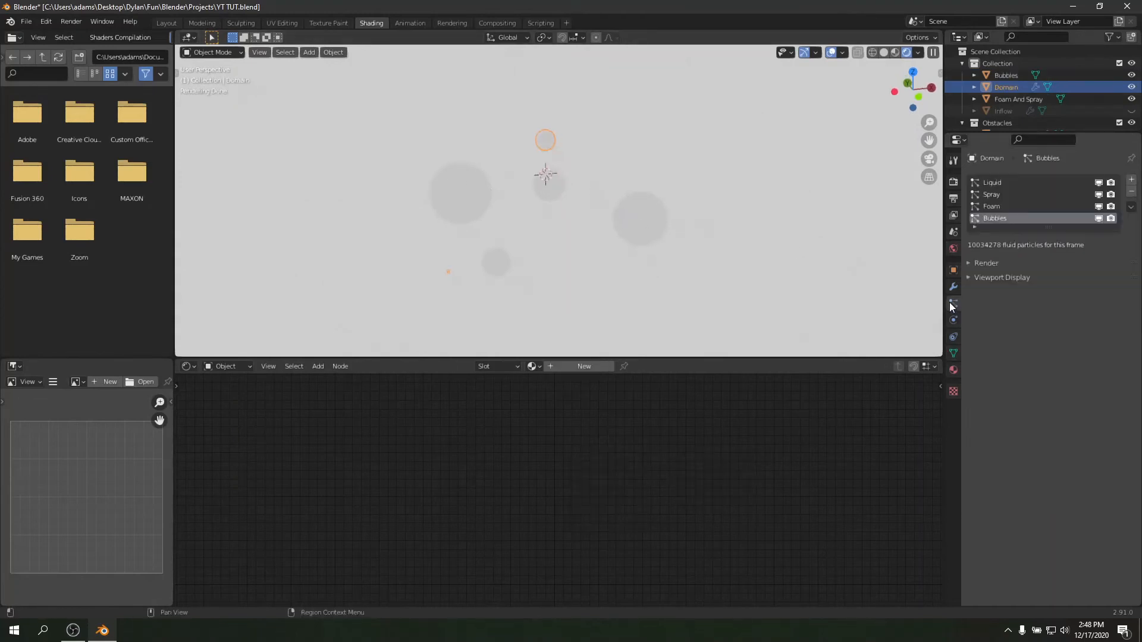
{"action": "left_click", "coordinate": [990, 196]}
{"action": "left_click", "coordinate": [1001, 205]}
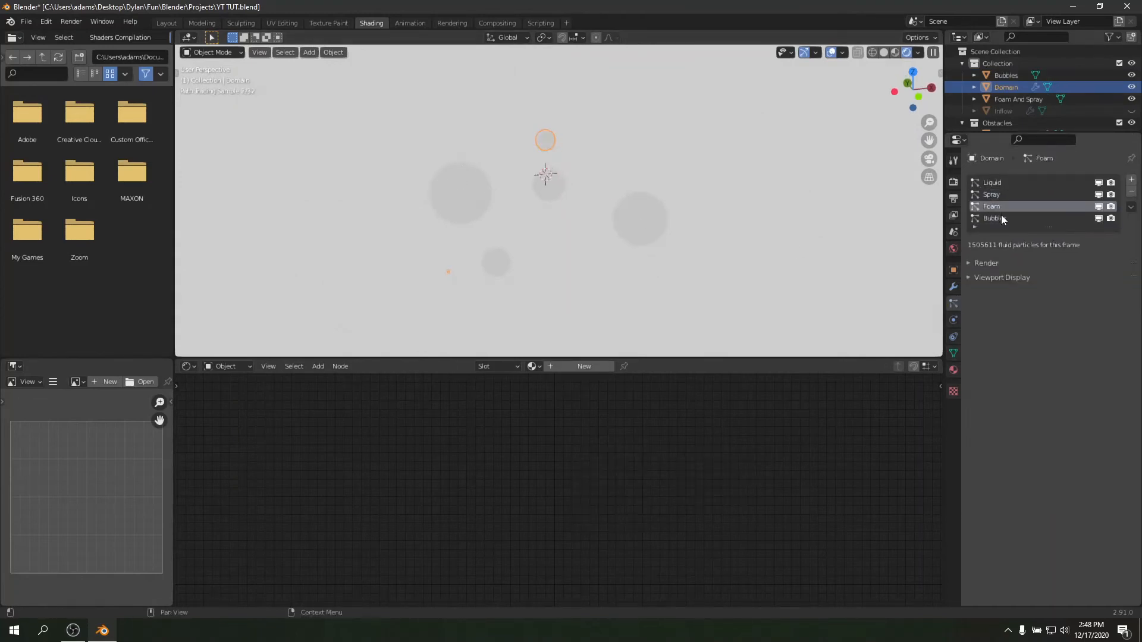
{"action": "left_click", "coordinate": [1002, 218]}
Step: Render the Bubbles particle system as Object, using the Bubbles cube as the instance object
{"action": "left_click", "coordinate": [982, 263]}
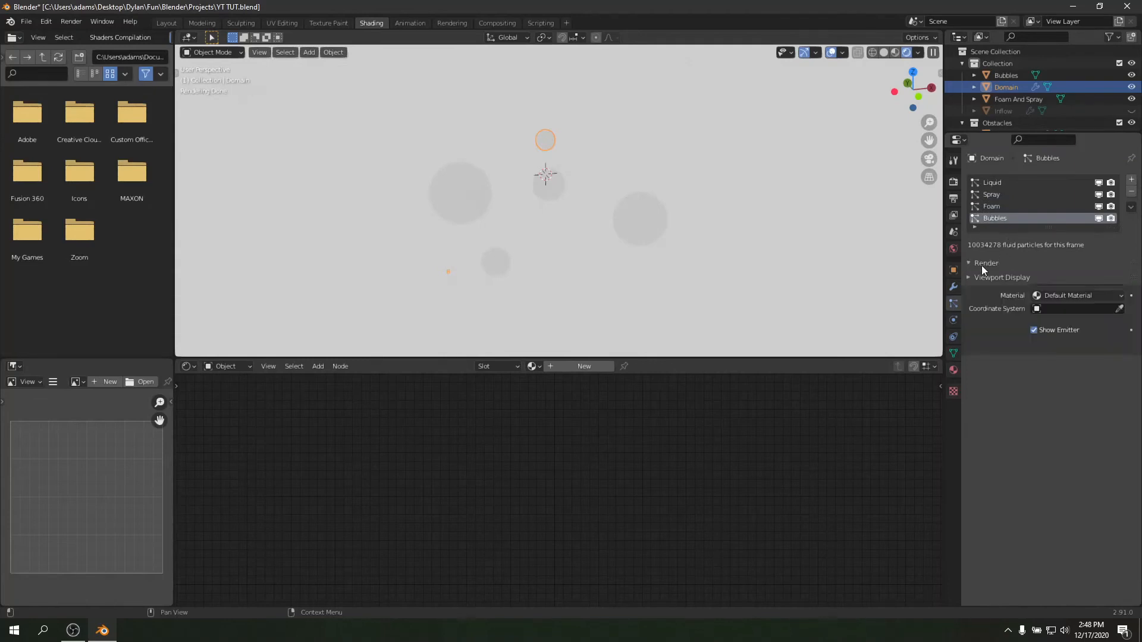
{"action": "left_click", "coordinate": [1052, 280]}
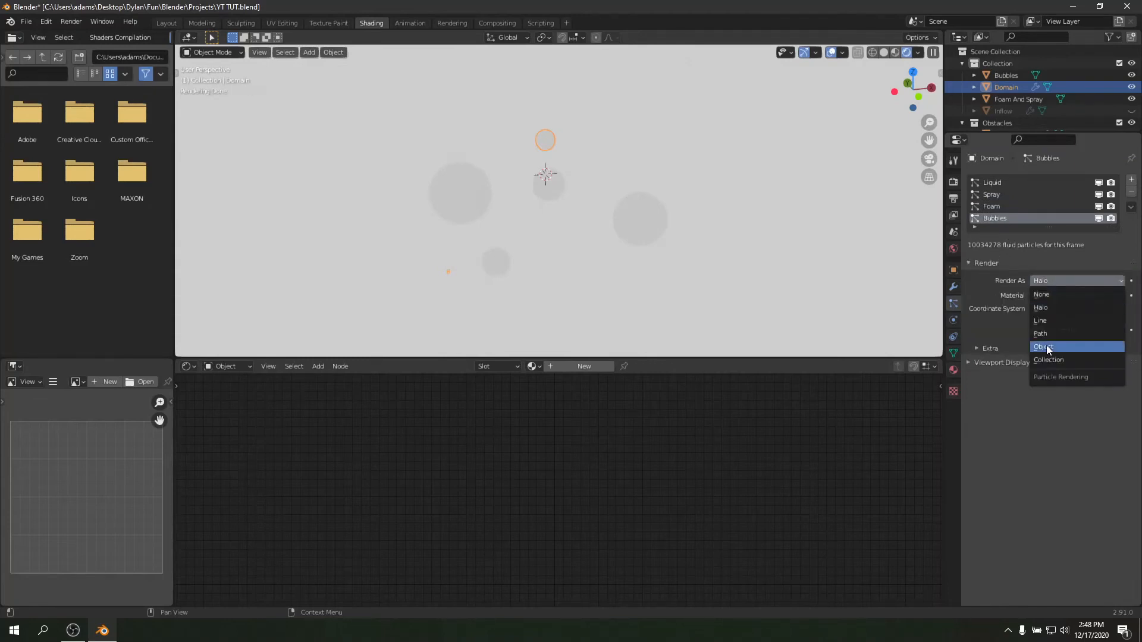
{"action": "left_click", "coordinate": [1047, 345]}
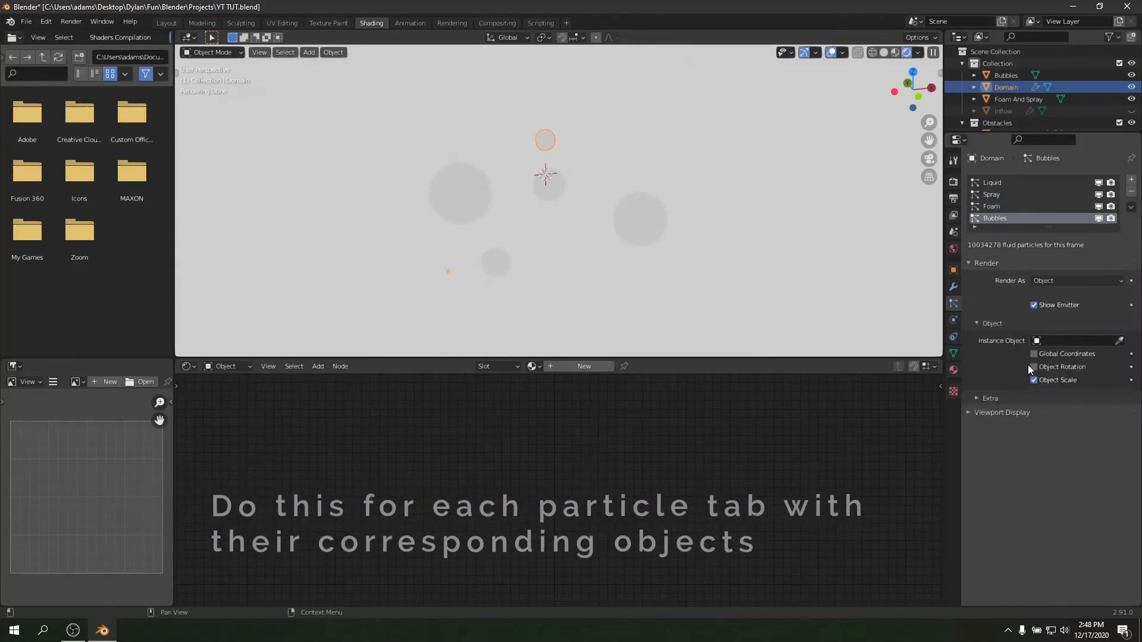
{"action": "left_click", "coordinate": [1057, 340]}
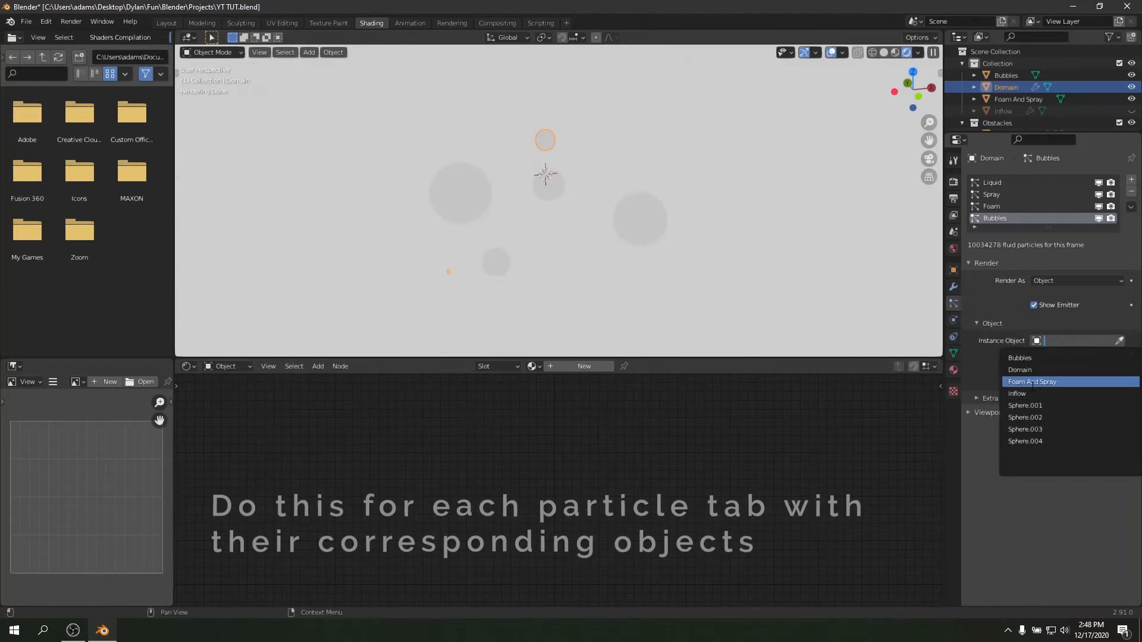
{"action": "left_click", "coordinate": [1032, 358]}
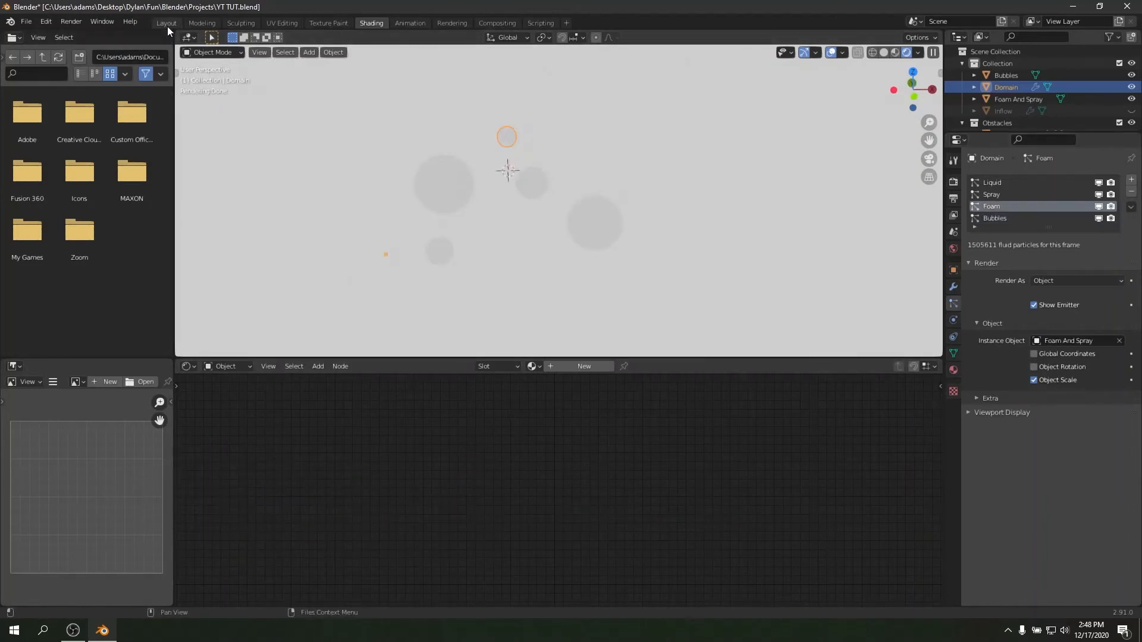
Step: Switch to the Layout workspace with solid viewport shading and focus on the Domain among the obstacle spheres
{"action": "left_click", "coordinate": [167, 24]}
{"action": "left_click", "coordinate": [886, 52]}
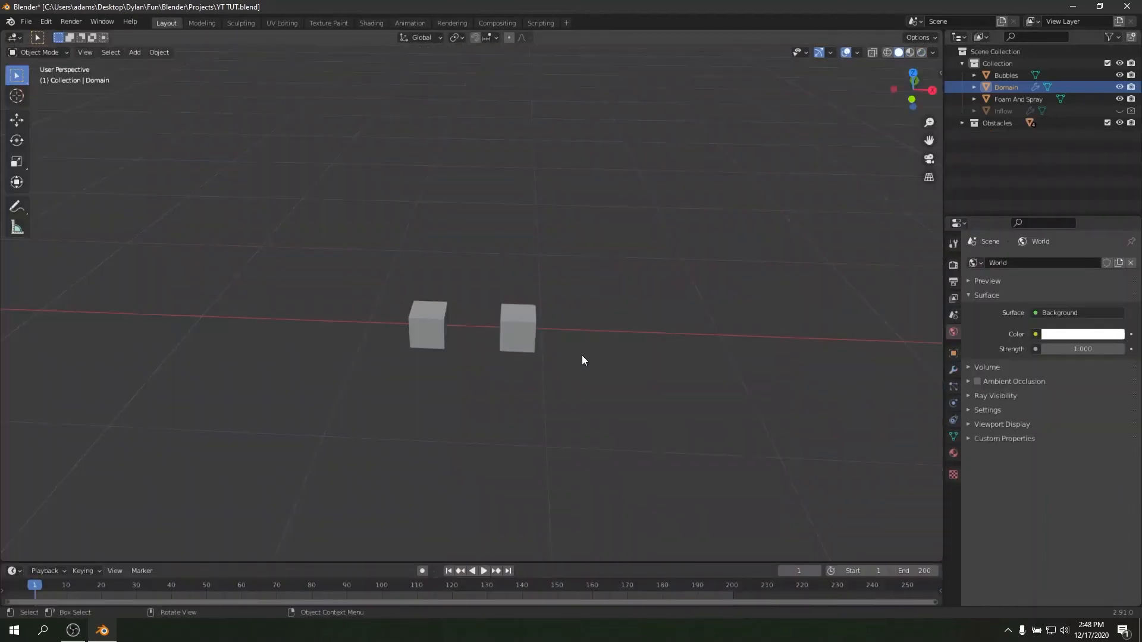
{"action": "scroll", "coordinate": [535, 359], "scroll_direction": "down", "scroll_amount": 10}
{"action": "middle_click_drag", "start_coordinate": [512, 360], "coordinate": [676, 340], "text": "shift"}
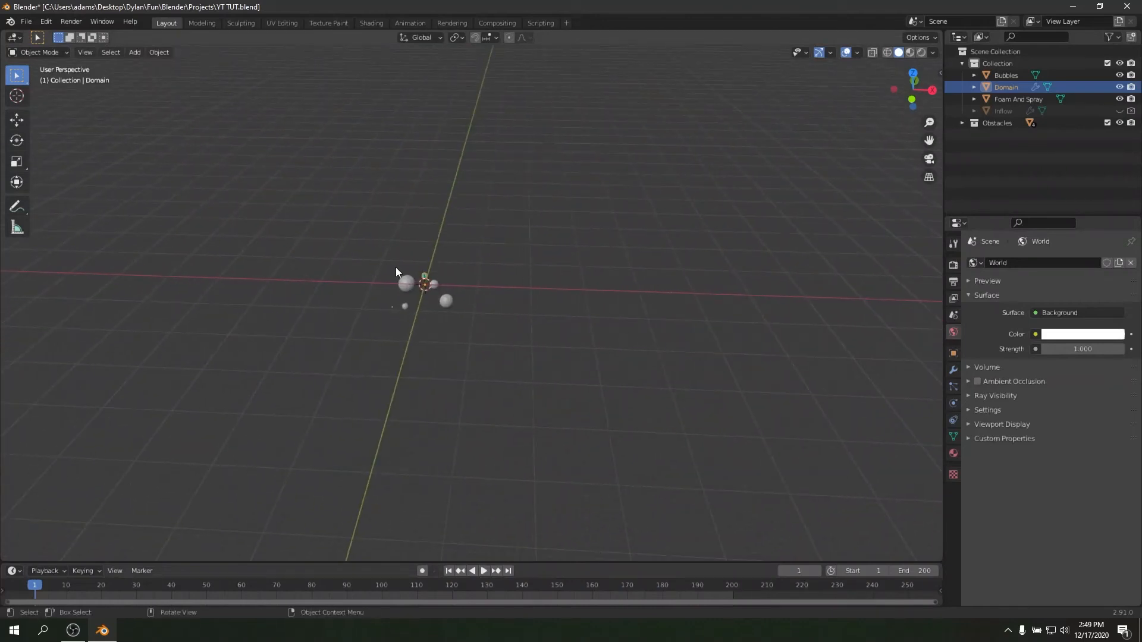
{"action": "key", "text": "KP_Decimal"}
{"action": "scroll", "coordinate": [424, 273], "scroll_direction": "down", "scroll_amount": 5}
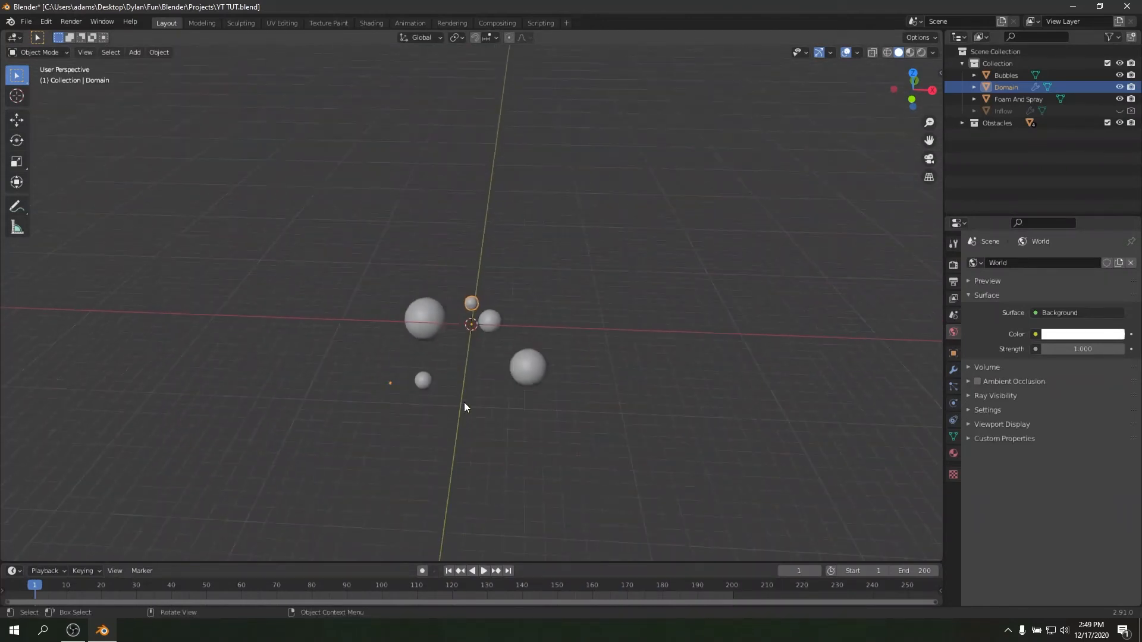
{"action": "middle_click_drag", "start_coordinate": [463, 402], "coordinate": [530, 397]}
Step: Play the simulation to frame 35, pausing to examine the liquid mesh and the cube particles up close
{"action": "key", "text": "space"}
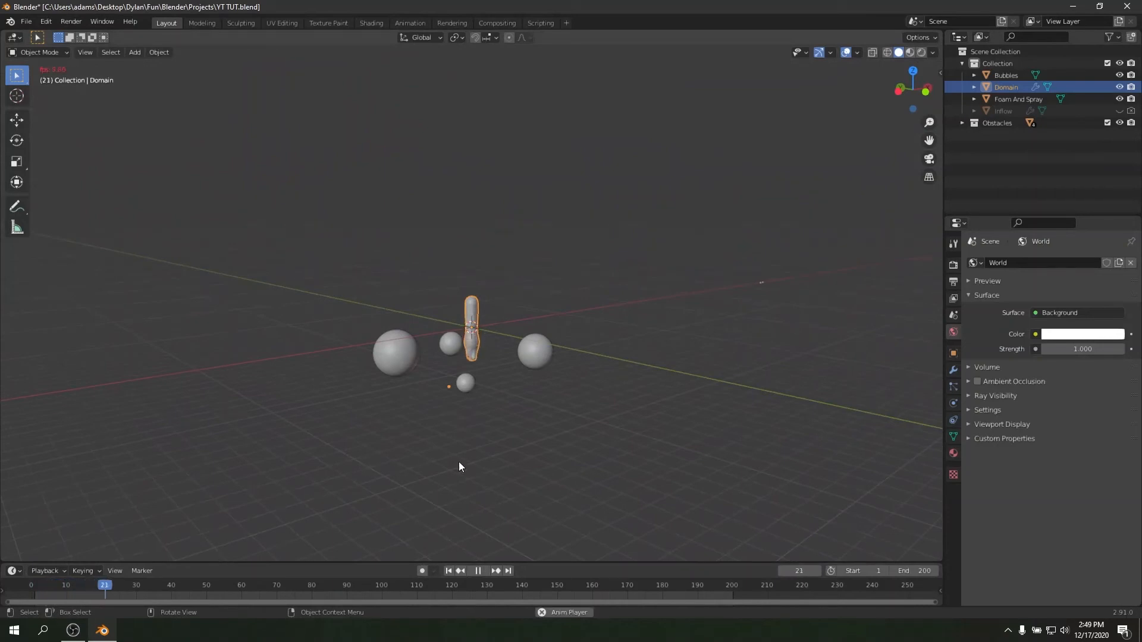
{"action": "key", "text": "space"}
{"action": "scroll", "coordinate": [483, 448], "scroll_direction": "up", "scroll_amount": 10}
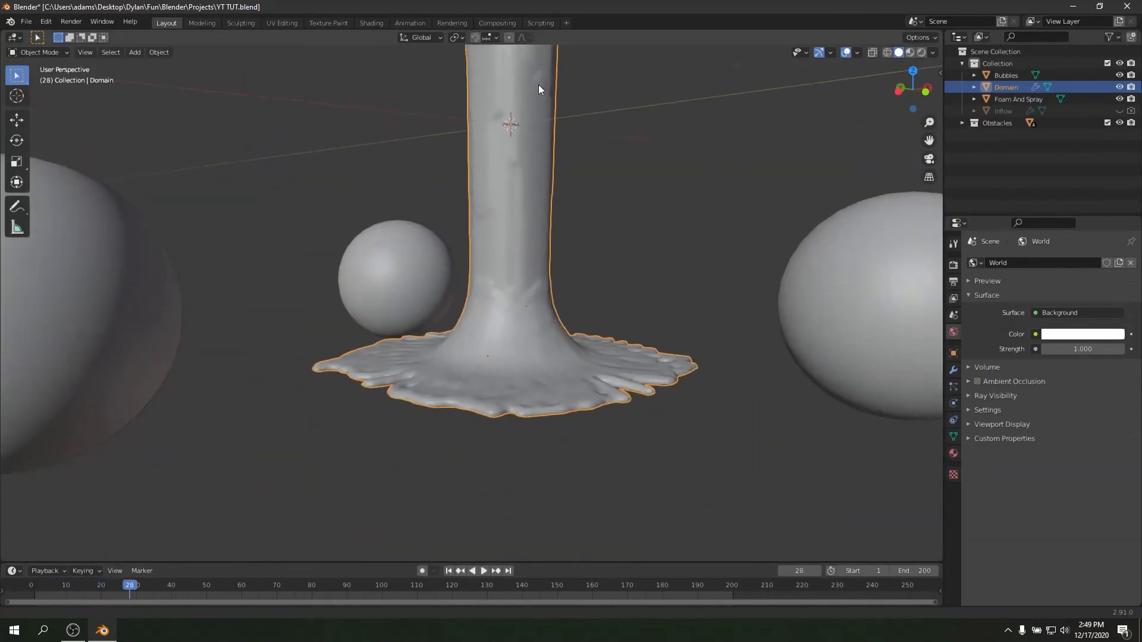
{"action": "scroll", "coordinate": [574, 333], "scroll_direction": "up", "scroll_amount": 2}
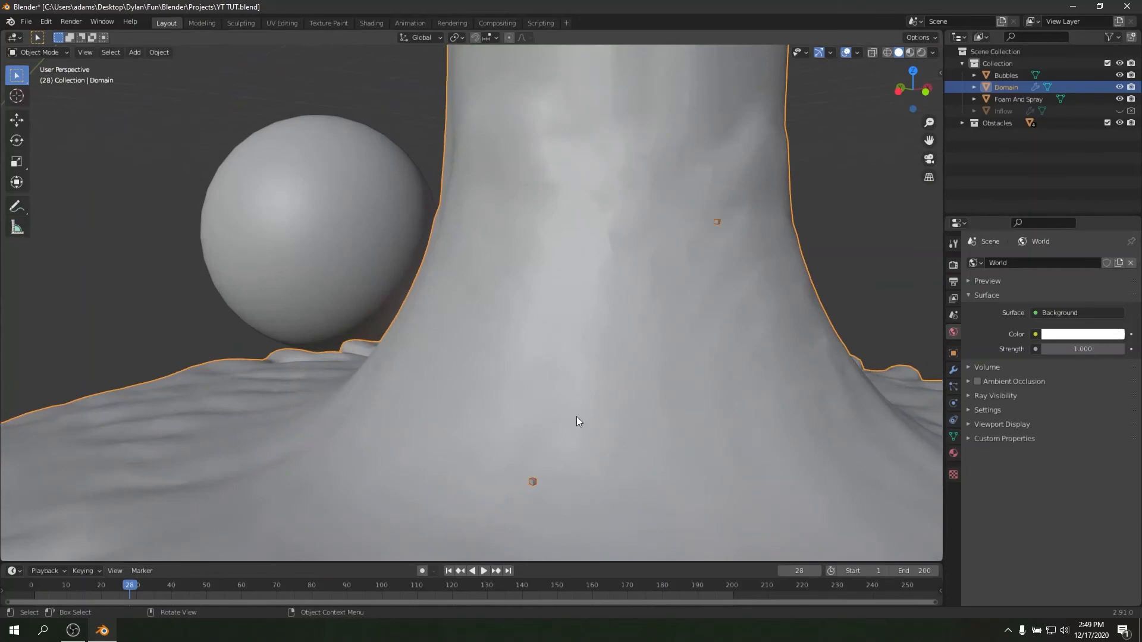
{"action": "key", "text": "space"}
{"action": "key", "text": "space"}
{"action": "scroll", "coordinate": [572, 422], "scroll_direction": "down", "scroll_amount": 5}
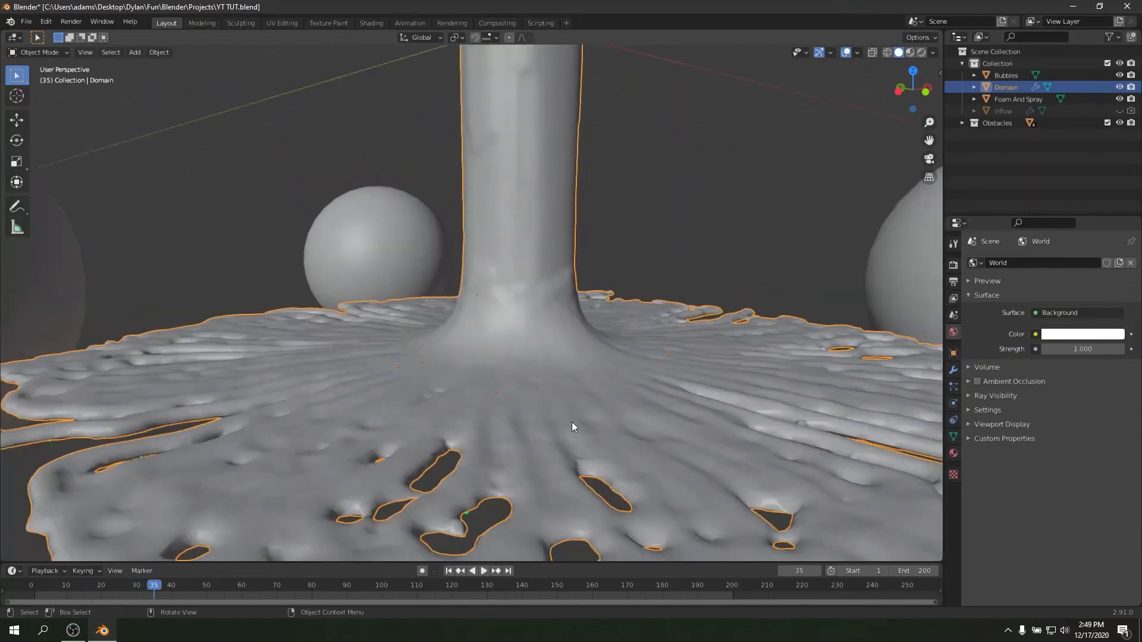
{"action": "middle_click_drag", "start_coordinate": [580, 354], "coordinate": [558, 419]}
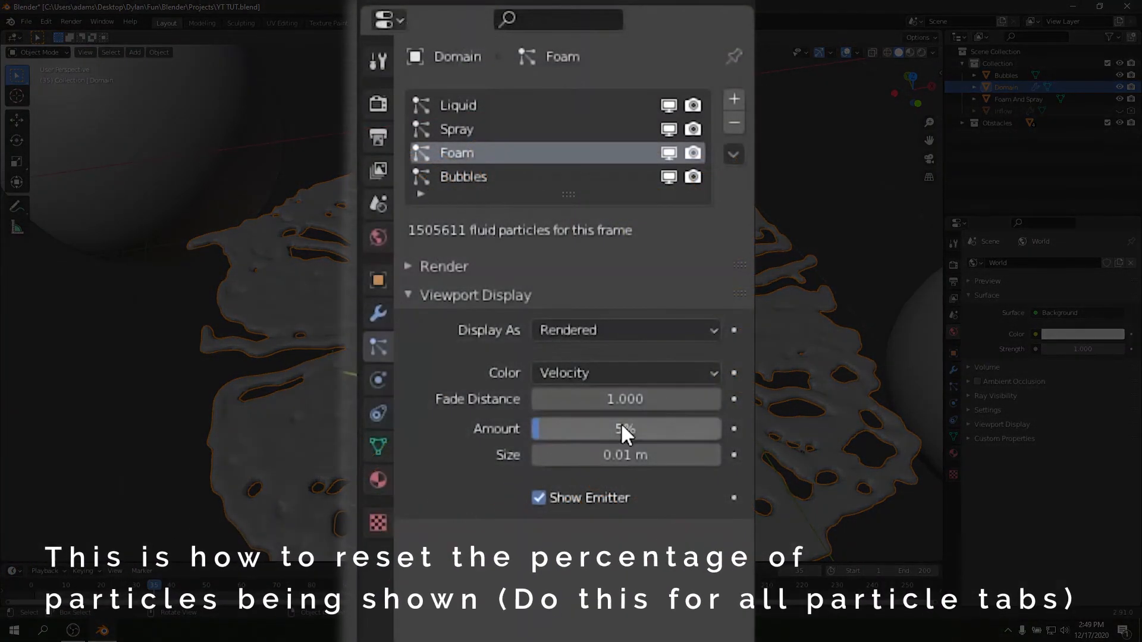
Step: Set the viewport display amount of the Domain's Foam particle system to 100%
{"action": "left_click", "coordinate": [620, 428]}
{"action": "type", "text": "100"}
{"action": "key", "text": "Return"}
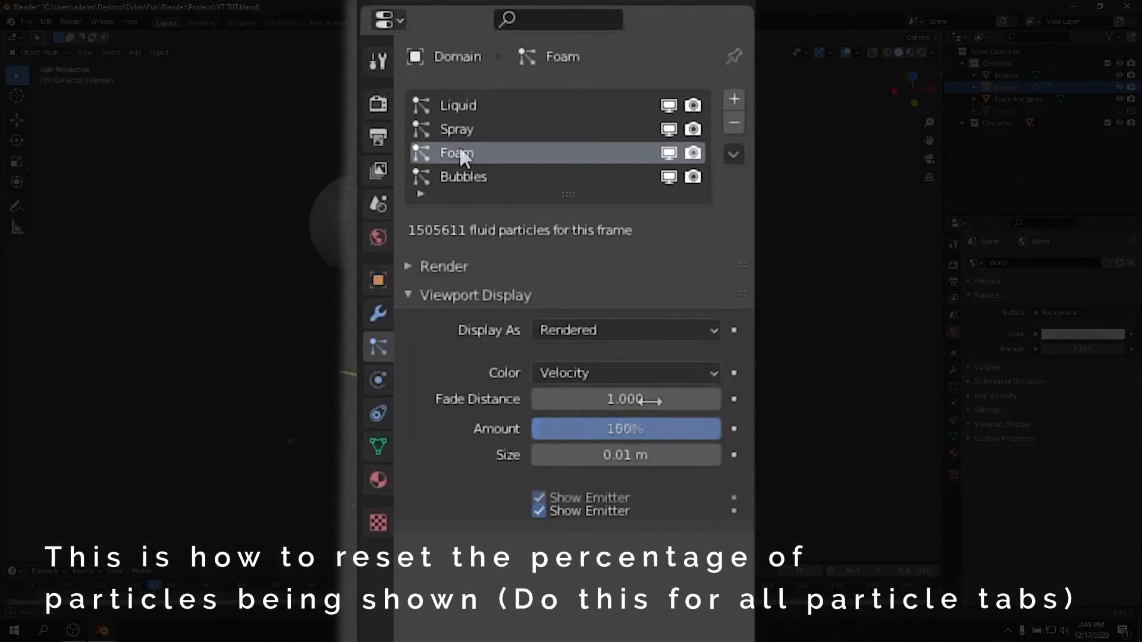
Step: Confirm 100% as the Foam display amount and switch to the Shading workspace, viewing the Domain's particles up close
{"action": "left_click", "coordinate": [619, 422]}
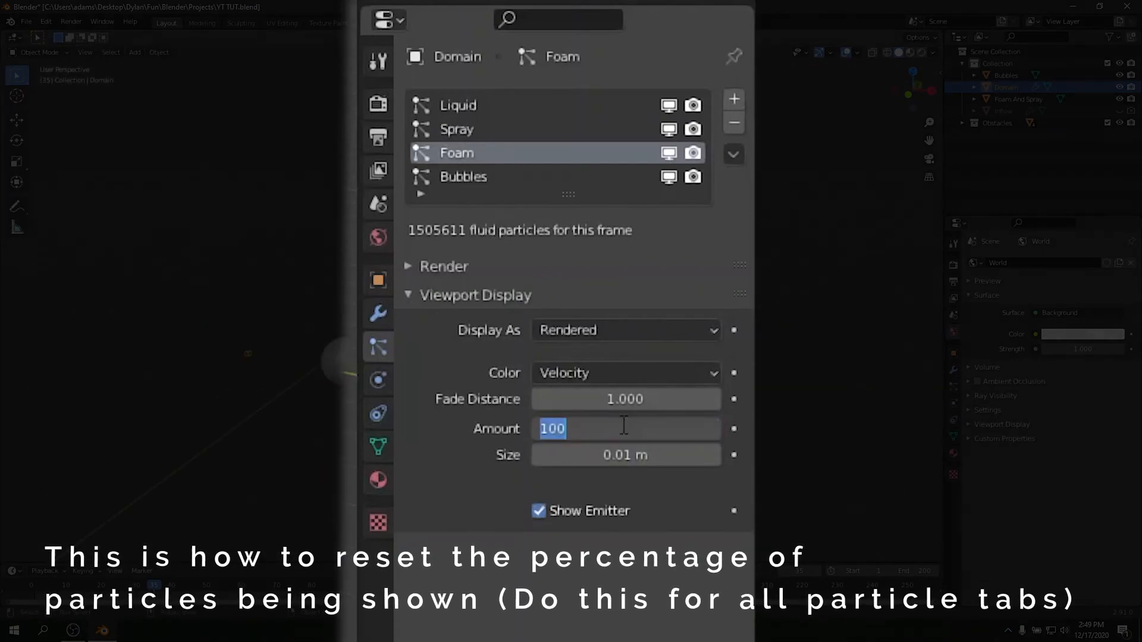
{"action": "key", "text": "Return"}
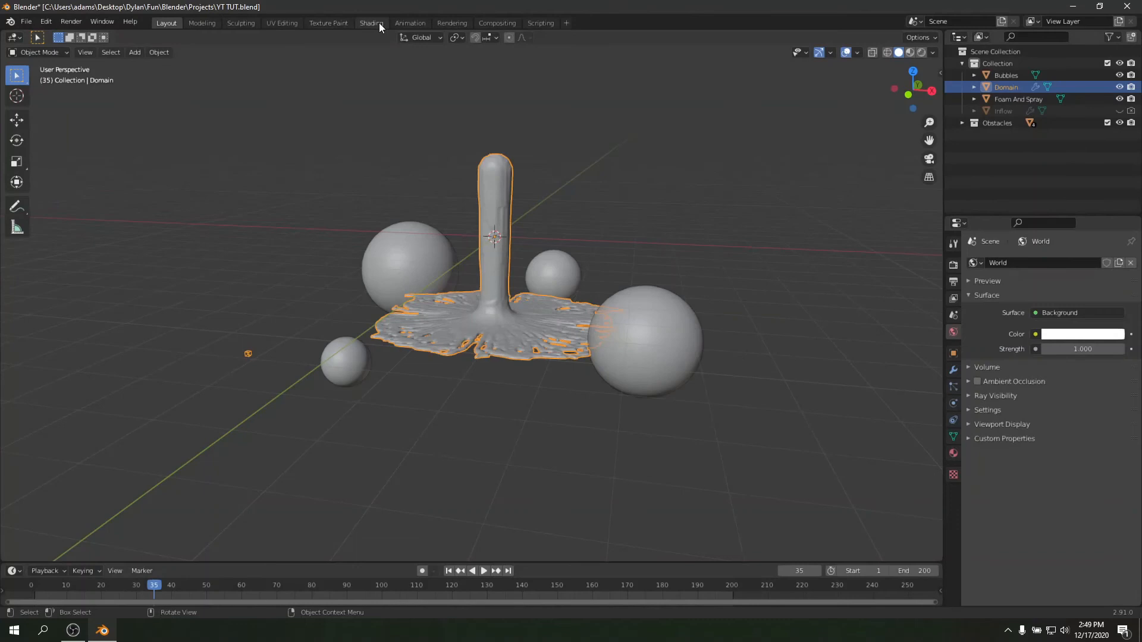
{"action": "left_click", "coordinate": [371, 23]}
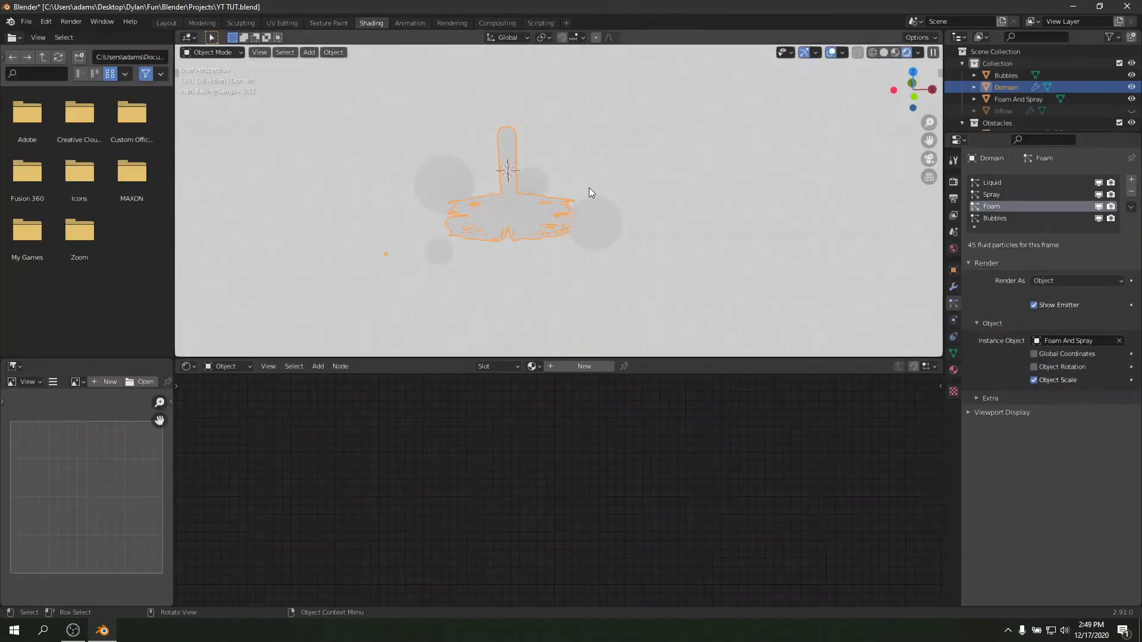
{"action": "mouse_move", "coordinate": [515, 234]}
{"action": "middle_mouse_down"}
{"action": "mouse_move", "coordinate": [652, 259]}
{"action": "mouse_move", "coordinate": [612, 235]}
{"action": "mouse_move", "coordinate": [627, 268]}
{"action": "middle_mouse_up"}
{"action": "scroll", "coordinate": [631, 266], "scroll_direction": "up", "scroll_amount": 3}
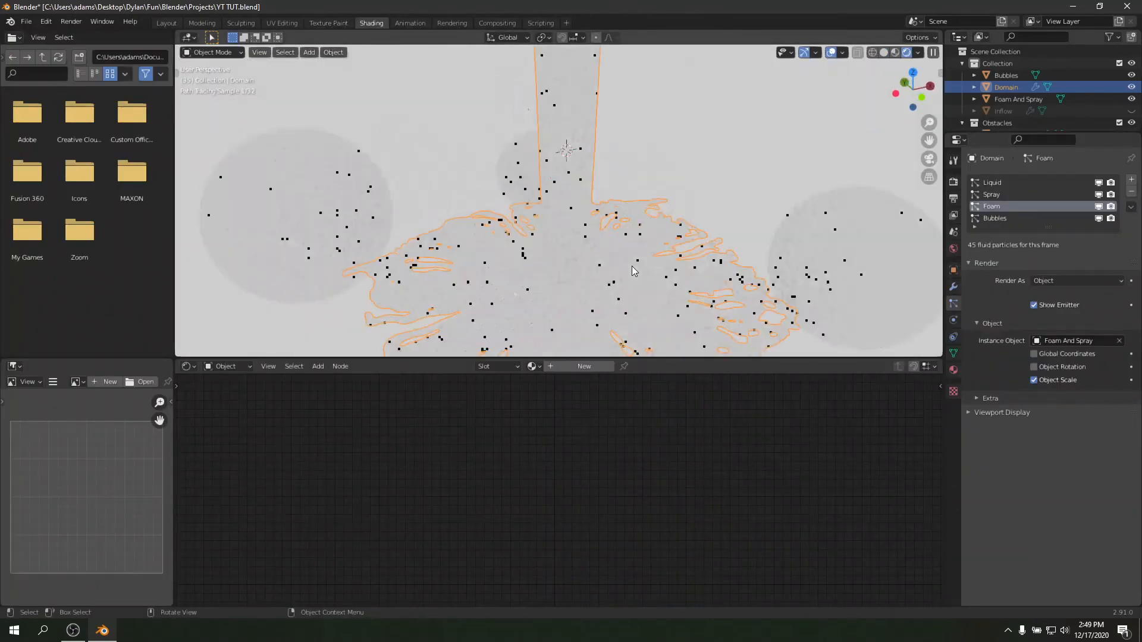
{"action": "scroll", "coordinate": [653, 272], "scroll_direction": "down", "scroll_amount": 5}
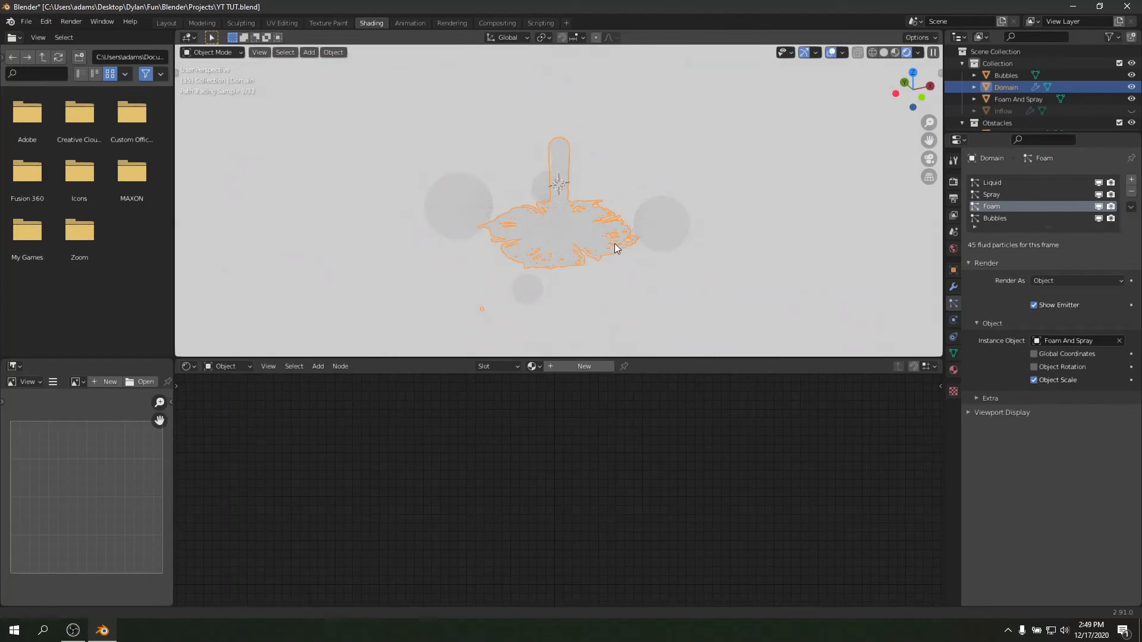
Step: Create a new material named Water on the Domain and delete its Principled BSDF node
{"action": "left_click", "coordinate": [566, 367]}
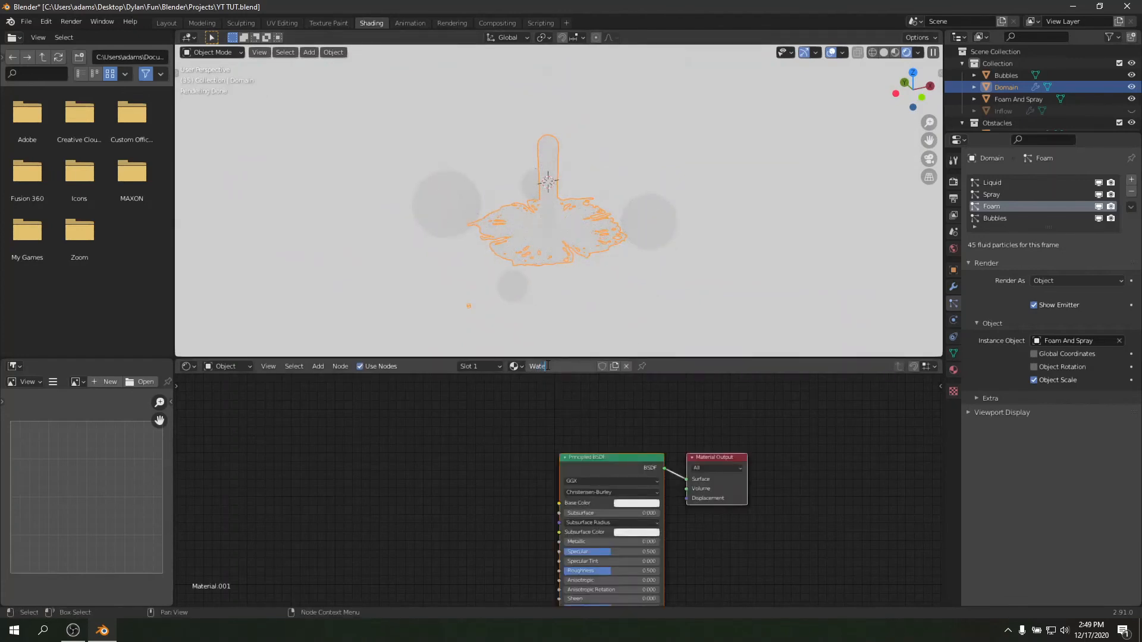
{"action": "middle_click_drag", "start_coordinate": [641, 436], "coordinate": [604, 394]}
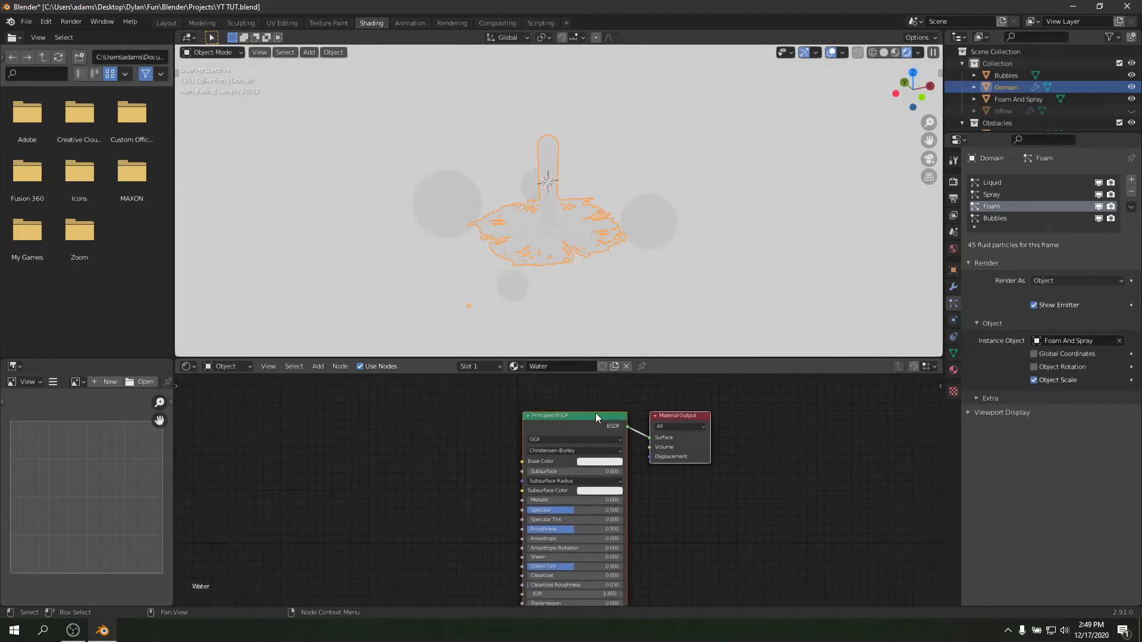
{"action": "left_click", "coordinate": [595, 413]}
{"action": "key", "text": "x"}
Step: Add a Glass BSDF node to the Water material and connect its BSDF output to the Material Output's Surface
{"action": "key", "text": "shift+a"}
{"action": "left_click", "coordinate": [599, 416]}
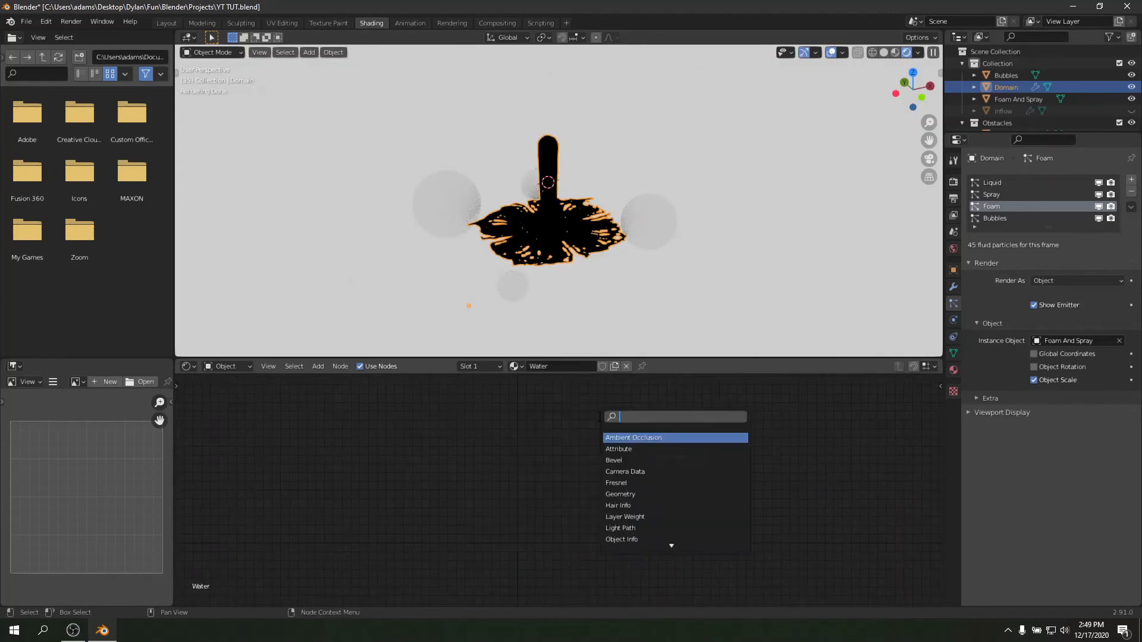
{"action": "type", "text": "glas"}
{"action": "left_click", "coordinate": [622, 439]}
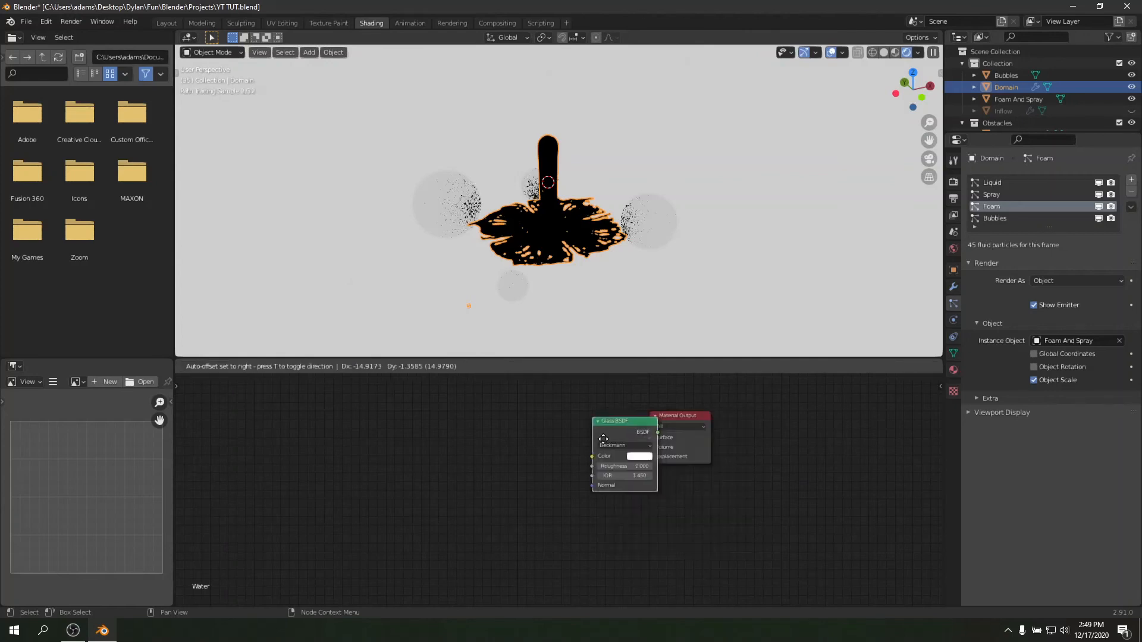
{"action": "left_click", "coordinate": [564, 433]}
{"action": "left_click_drag", "start_coordinate": [606, 425], "coordinate": [649, 438]}
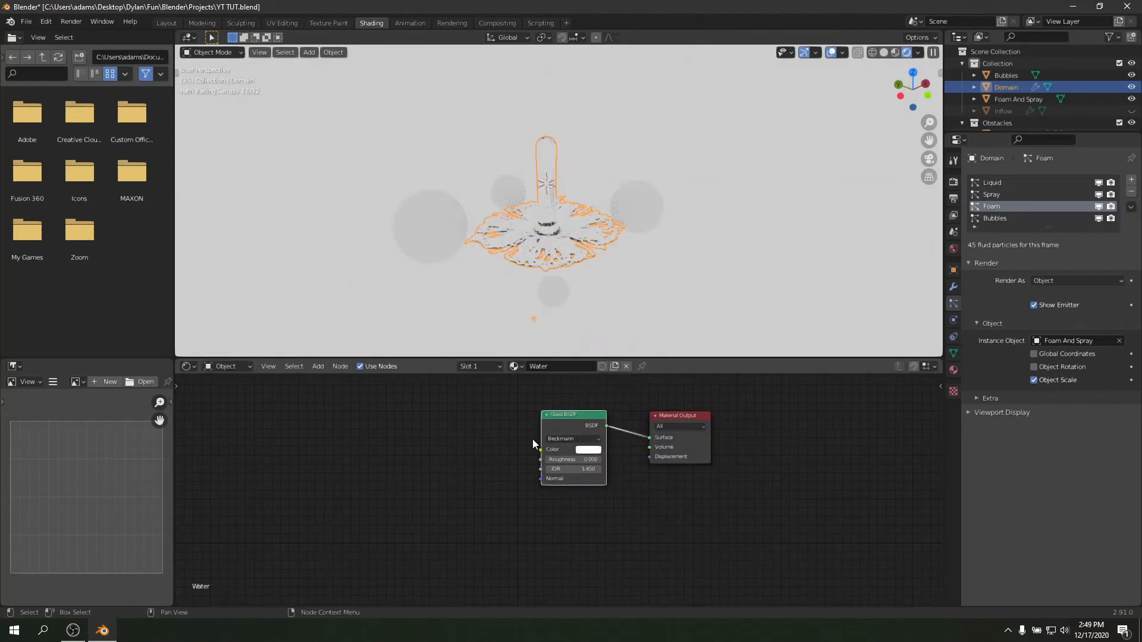
Step: Set the Water material's Glass BSDF IOR to 1.333 and select the large obstacle sphere
{"action": "middle_click_drag", "start_coordinate": [590, 270], "coordinate": [612, 291]}
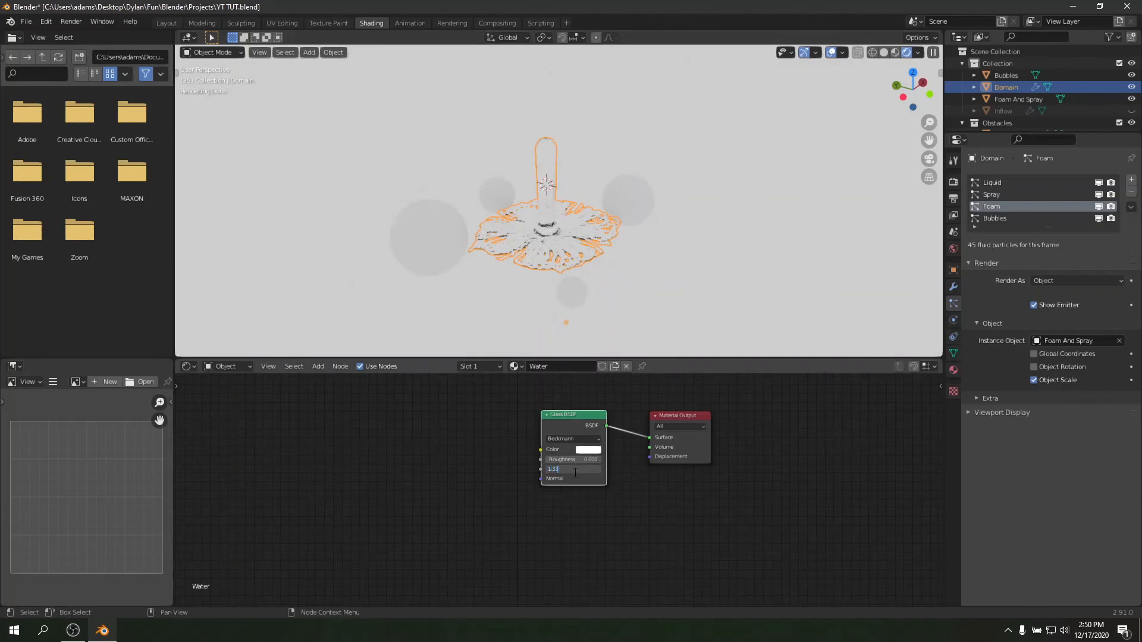
{"action": "left_click", "coordinate": [437, 223]}
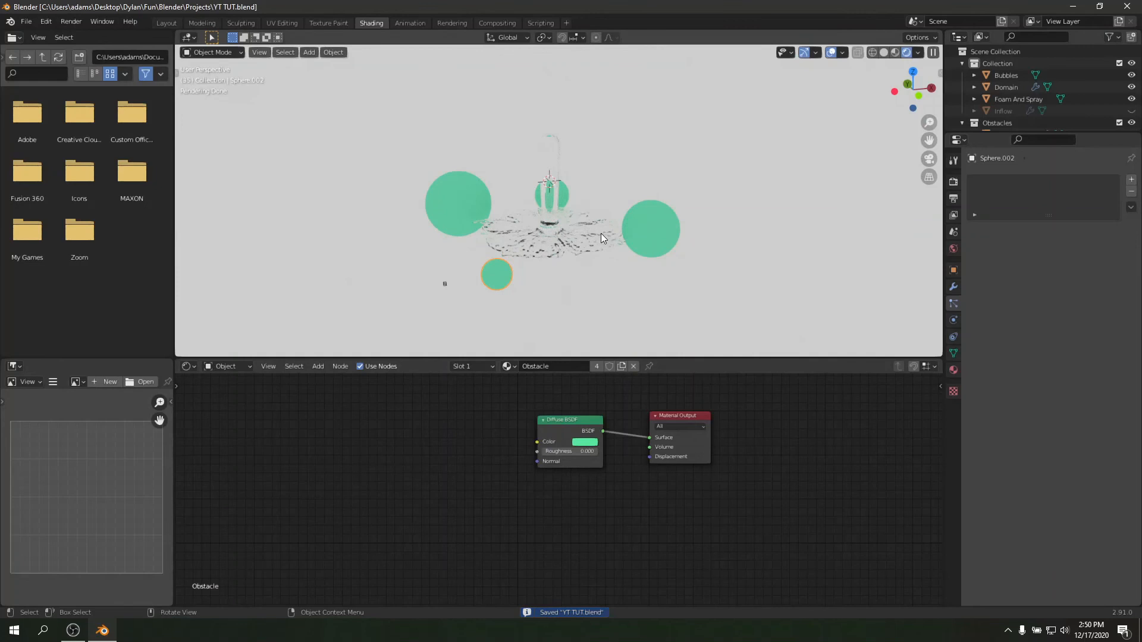
Step: Examine the rendered scene from several angles and review the Cycles sampling and Light Paths settings
{"action": "middle_click_drag", "start_coordinate": [601, 237], "coordinate": [517, 243]}
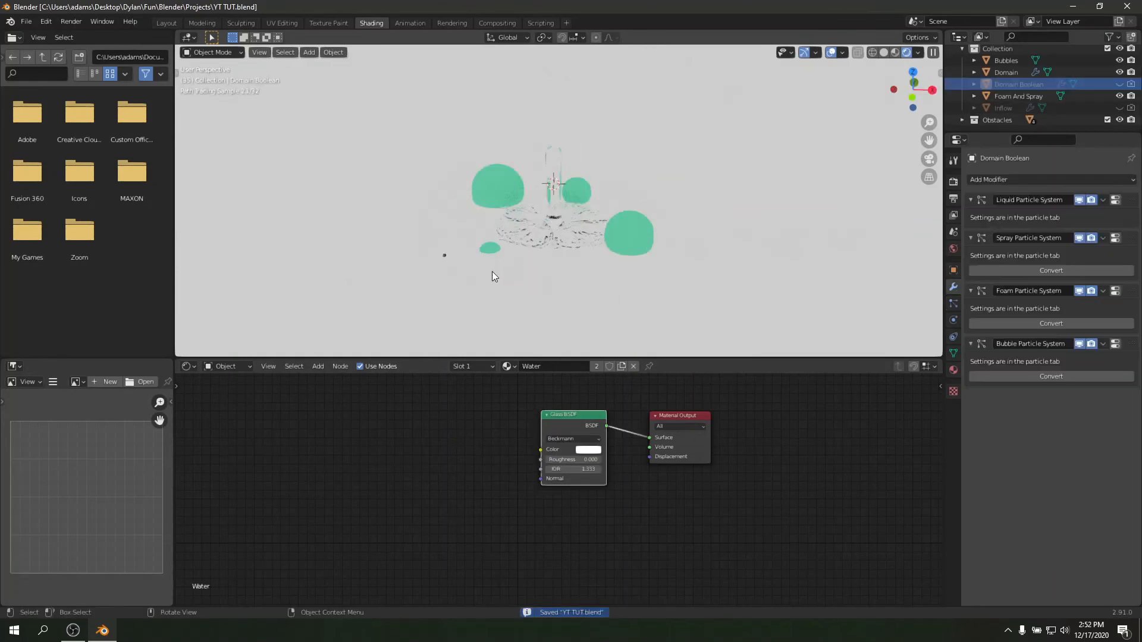
{"action": "middle_click_drag", "start_coordinate": [491, 271], "coordinate": [684, 238]}
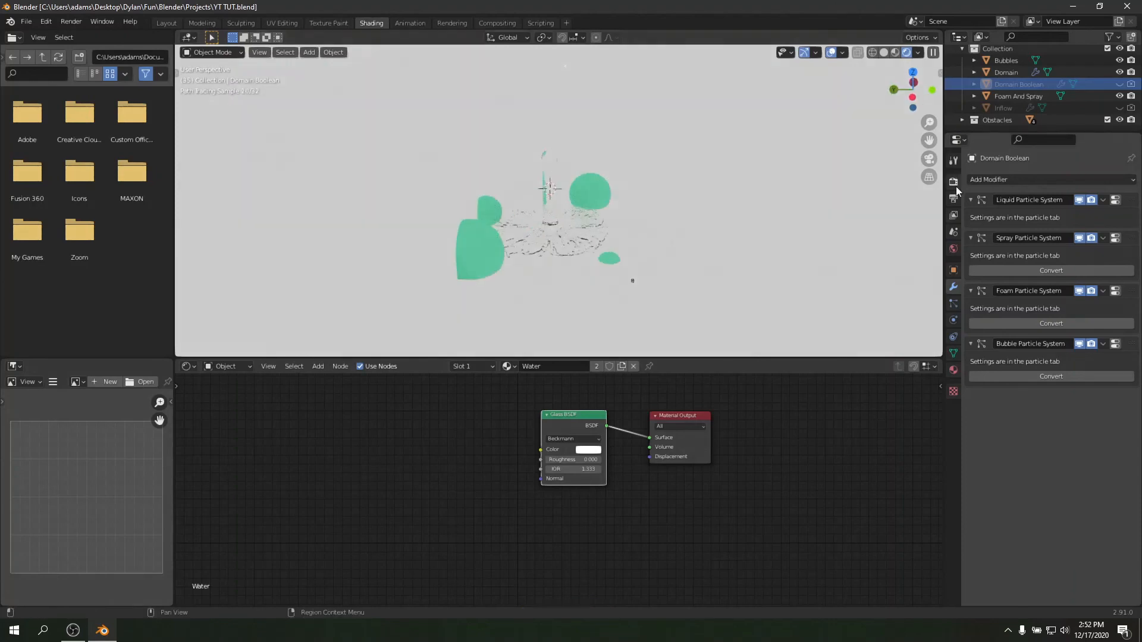
{"action": "left_click", "coordinate": [953, 181]}
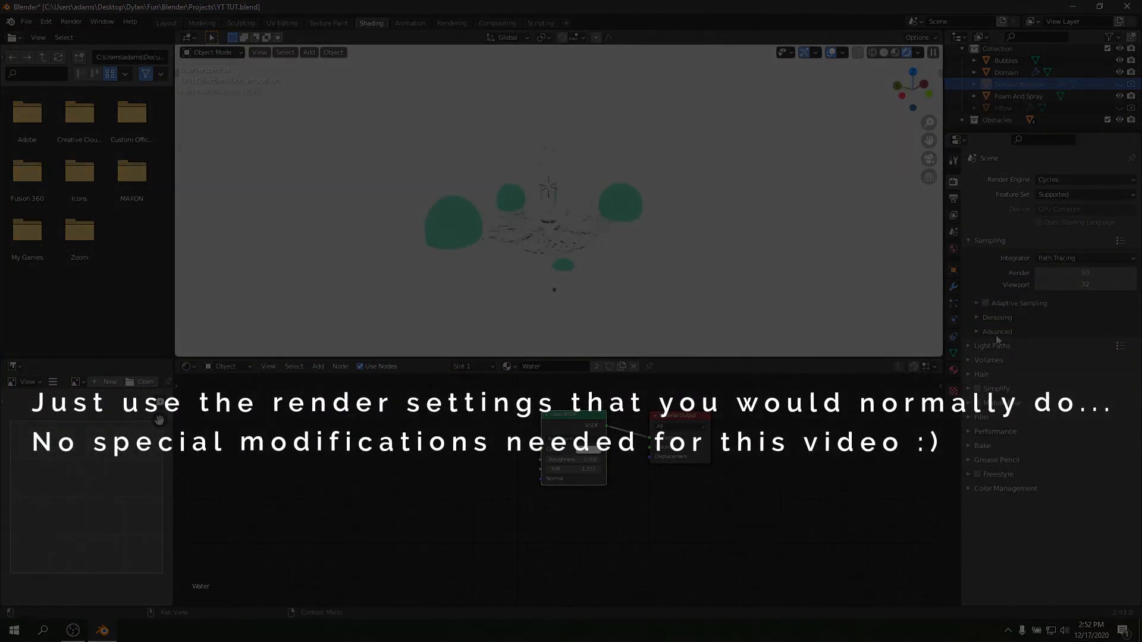
{"action": "left_click", "coordinate": [991, 346]}
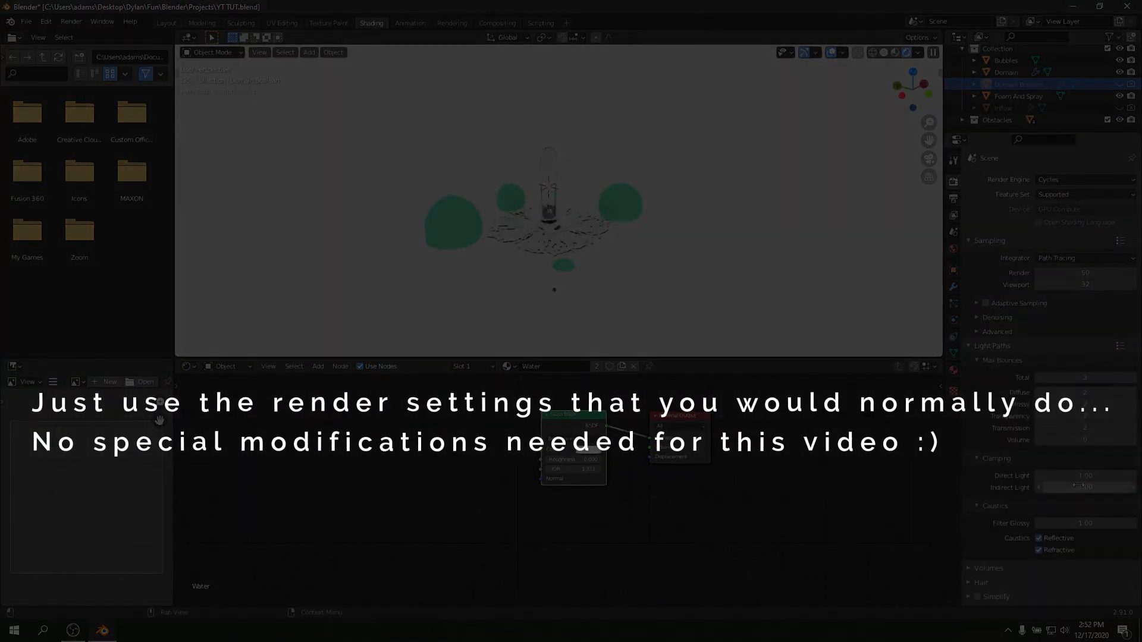
{"action": "scroll", "coordinate": [1086, 455], "scroll_direction": "down", "scroll_amount": 3}
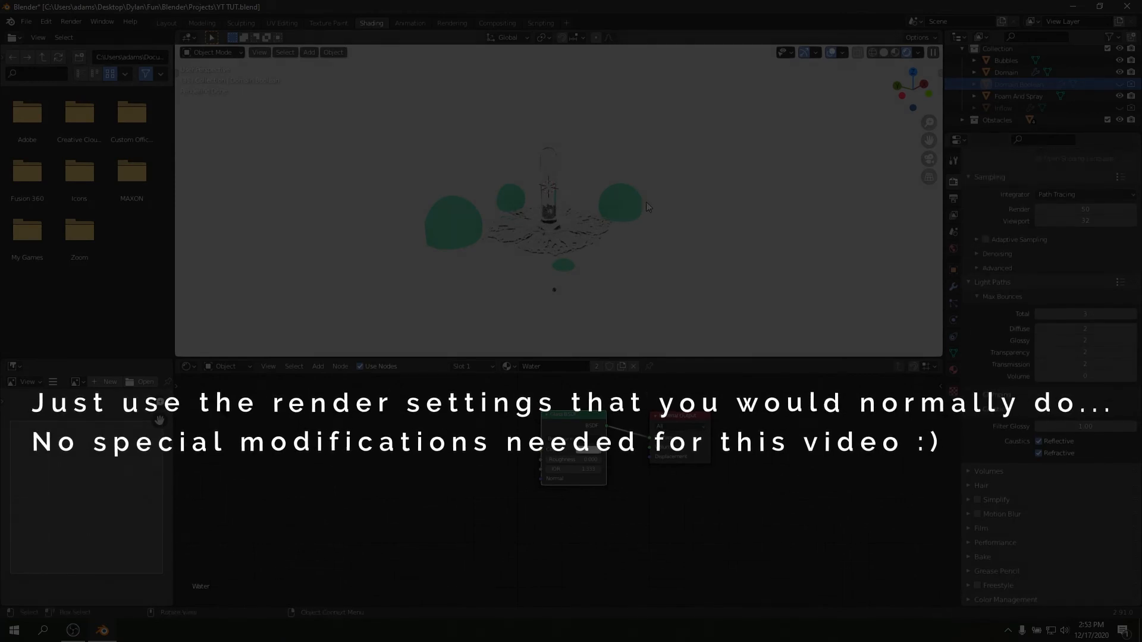
{"action": "scroll", "coordinate": [645, 202], "scroll_direction": "up", "scroll_amount": 4}
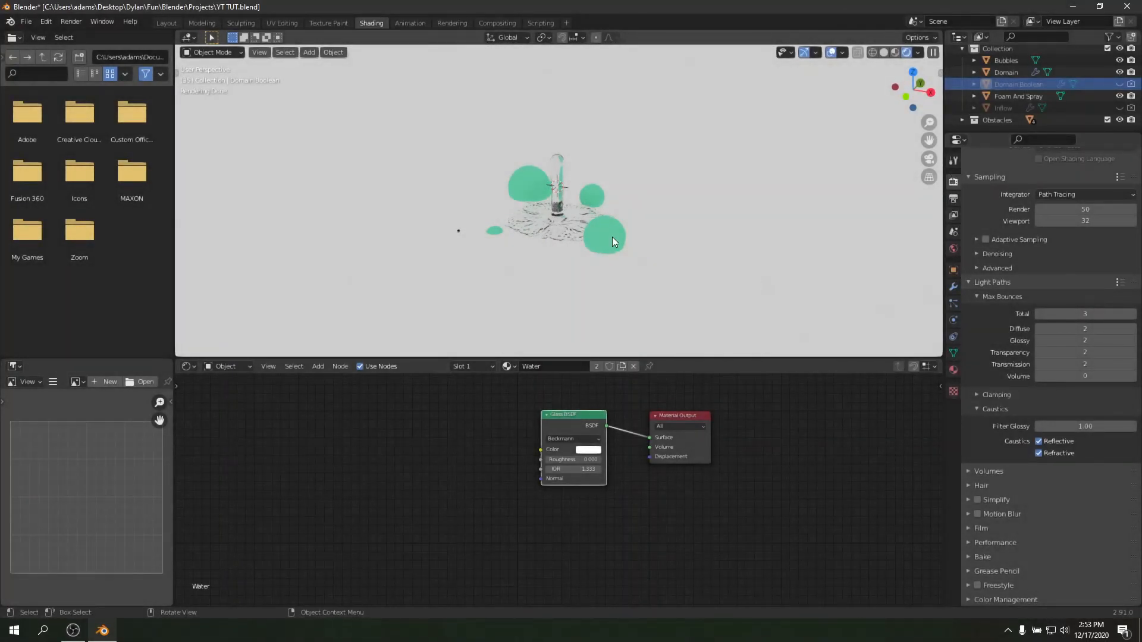
Step: Browse for the render output folder from the output settings, going up from the tmp folder to its parent
{"action": "middle_click_drag", "start_coordinate": [612, 236], "coordinate": [493, 274]}
{"action": "left_click", "coordinate": [953, 200]}
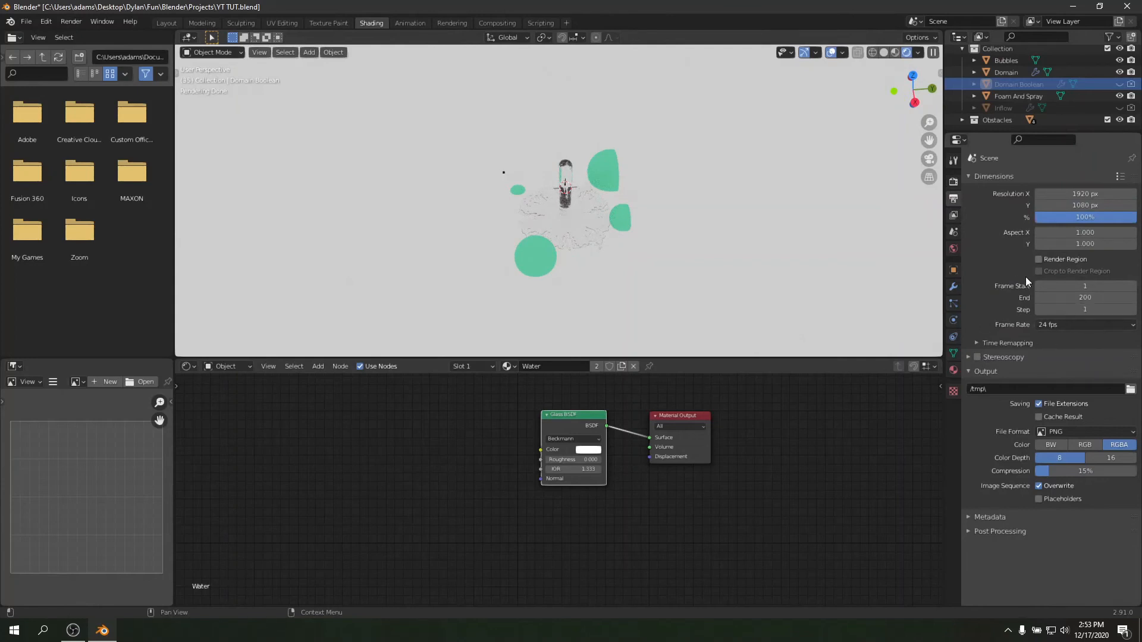
{"action": "left_click", "coordinate": [1129, 389]}
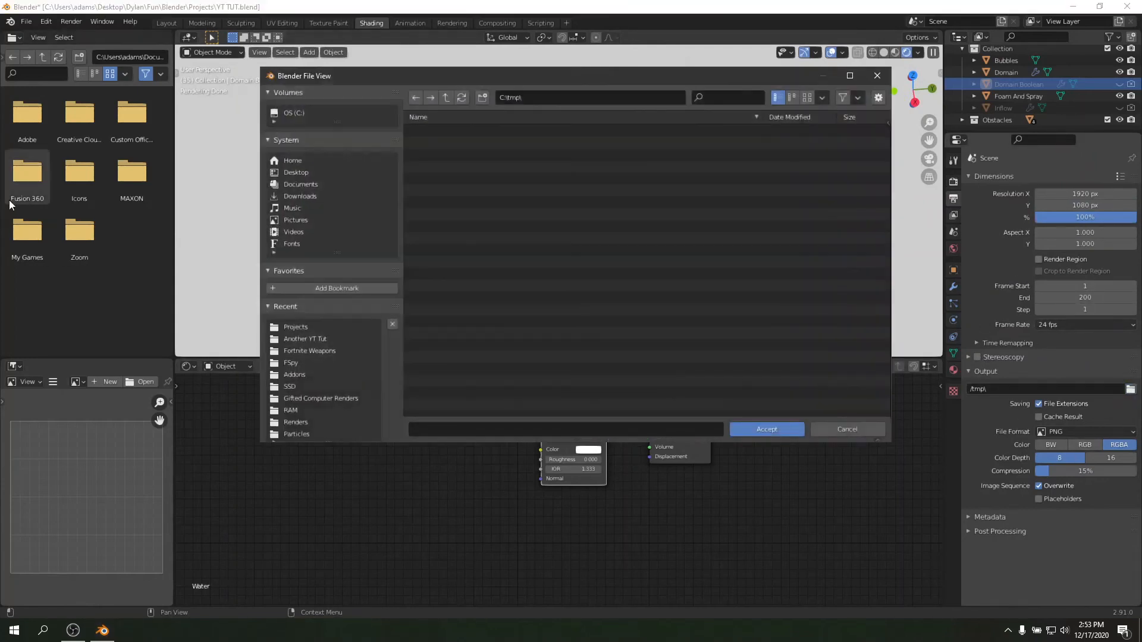
{"action": "left_click", "coordinate": [445, 99]}
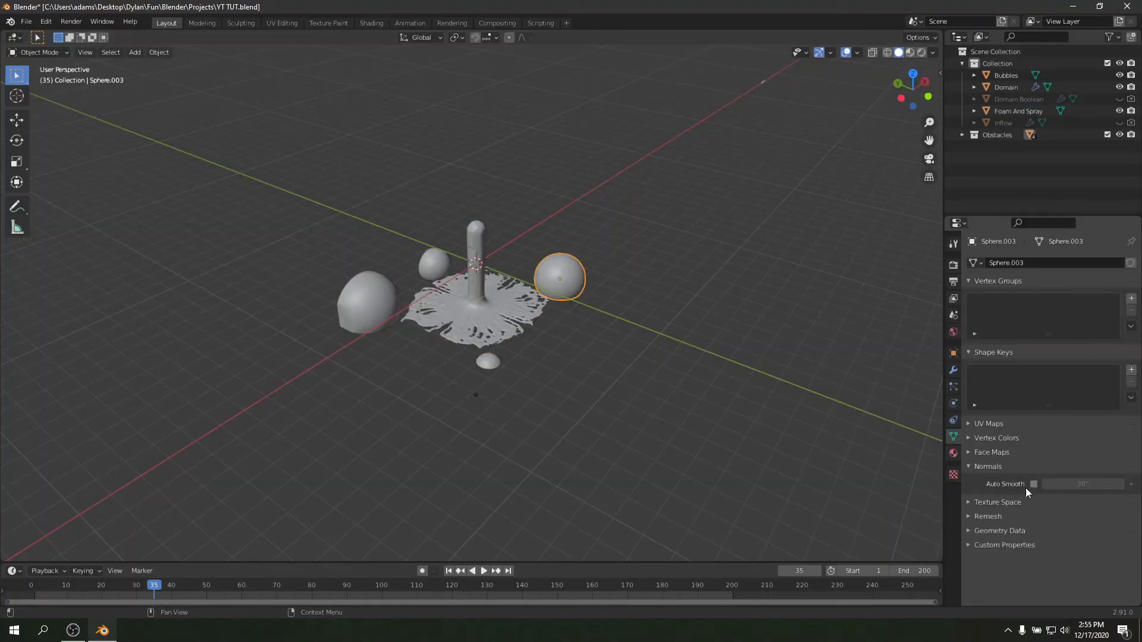
Step: Enable Auto Smooth in the normals settings of the obstacle sphere Sphere.003
{"action": "left_click", "coordinate": [1031, 486]}
{"action": "middle_click_drag", "start_coordinate": [555, 386], "coordinate": [526, 375]}
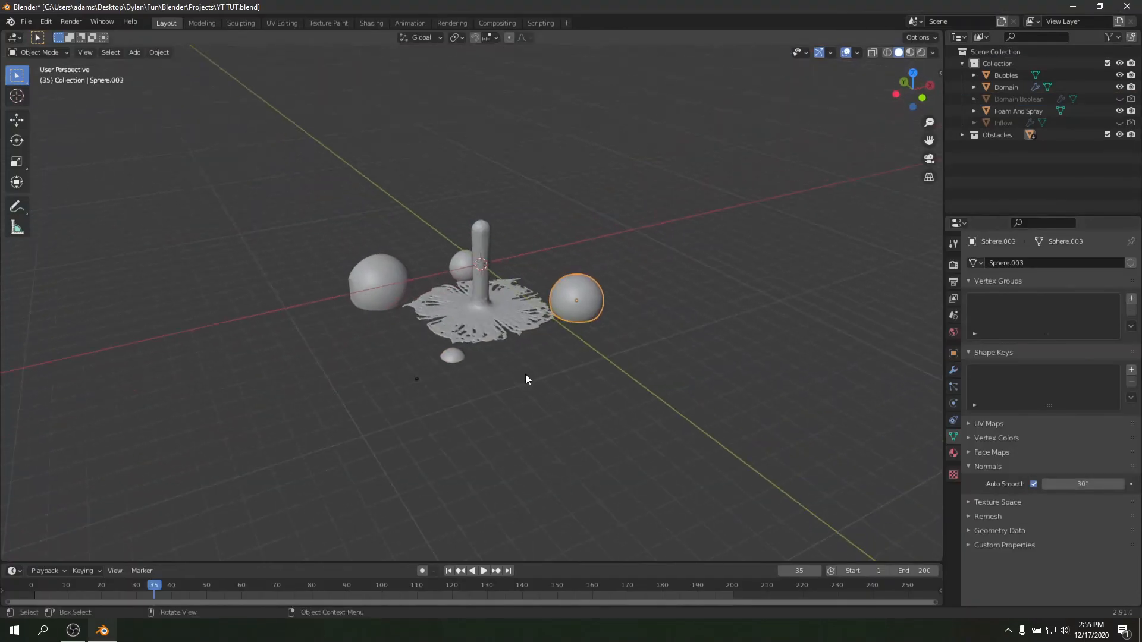
Step: Add a camera to the scene and move it away from the liquid and obstacle spheres
{"action": "key", "text": "shift+a"}
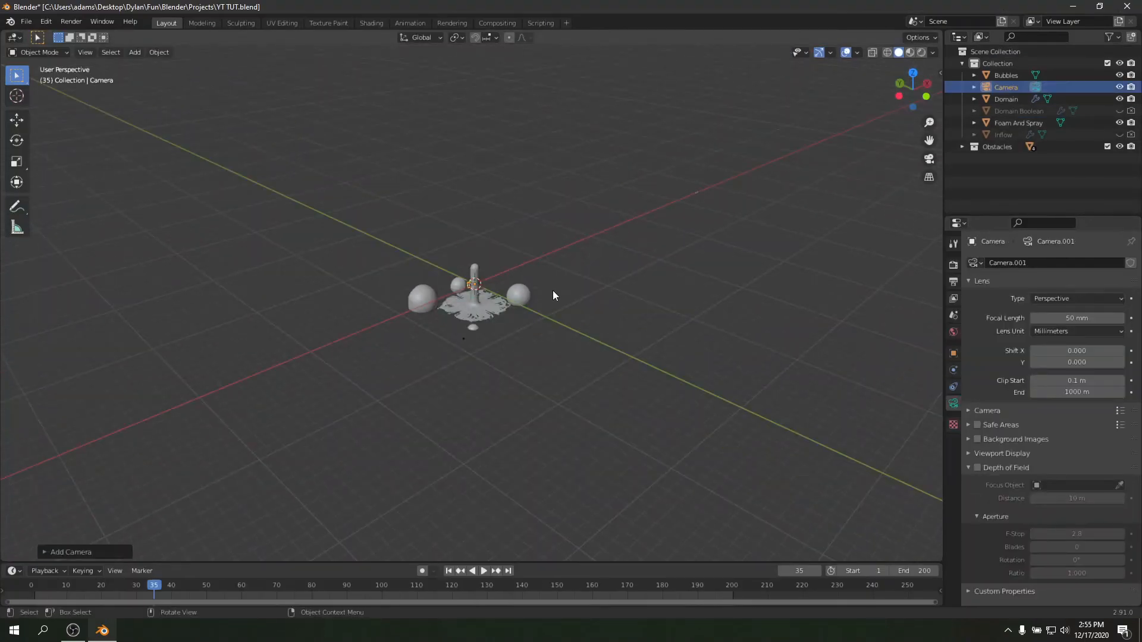
{"action": "middle_click_drag", "start_coordinate": [552, 290], "coordinate": [681, 271]}
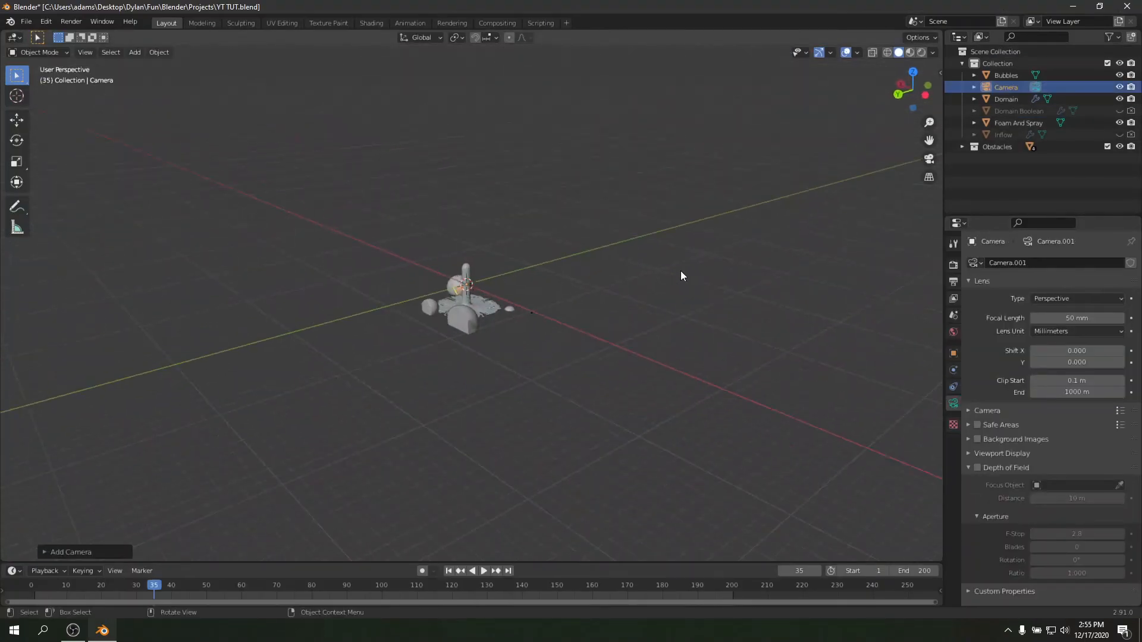
{"action": "key", "text": "g"}
{"action": "left_click", "coordinate": [715, 248]}
Step: Align the camera so its frame covers the liquid splash and the four obstacle spheres, and check its placement from outside
{"action": "key", "text": "KP_0"}
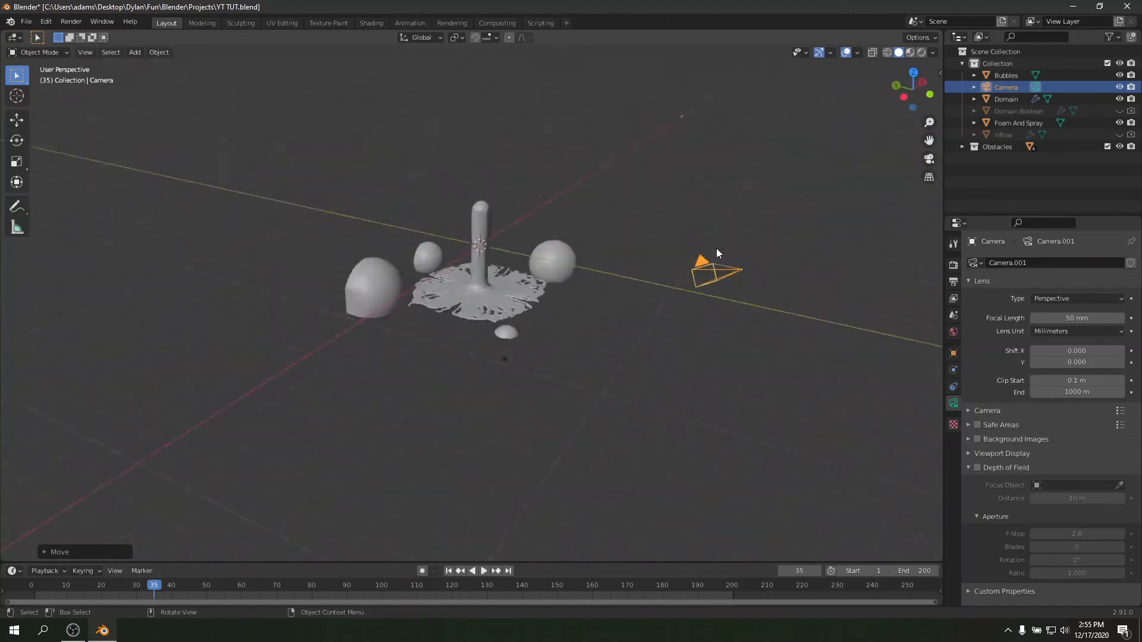
{"action": "key", "text": "g"}
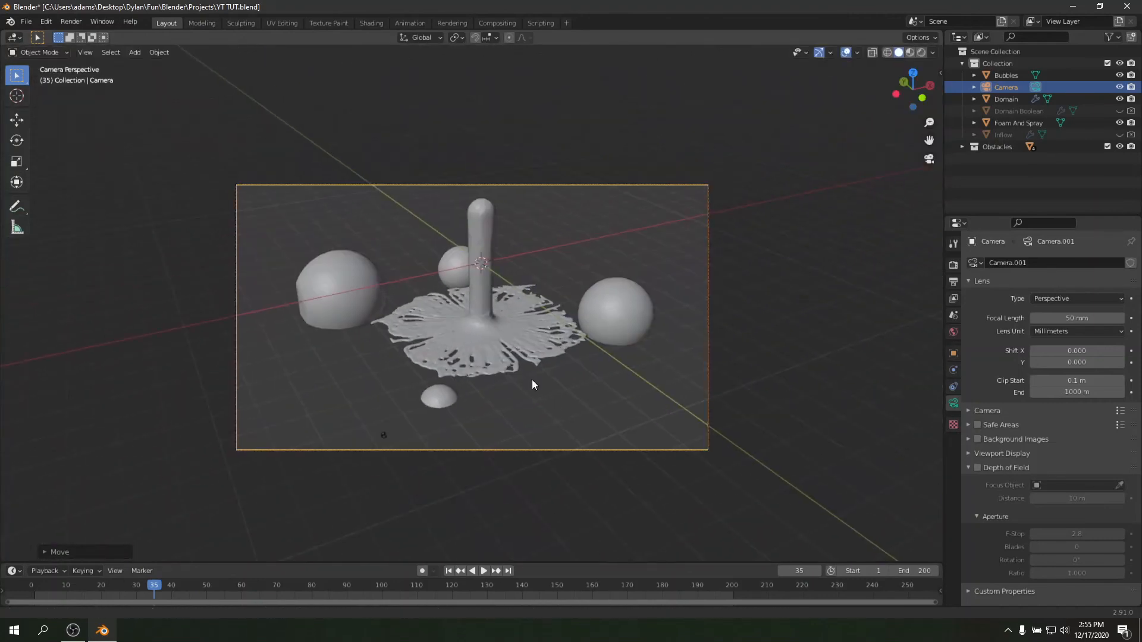
{"action": "middle_click_drag", "start_coordinate": [532, 379], "coordinate": [530, 374], "text": "shift"}
{"action": "key", "text": "KP_0"}
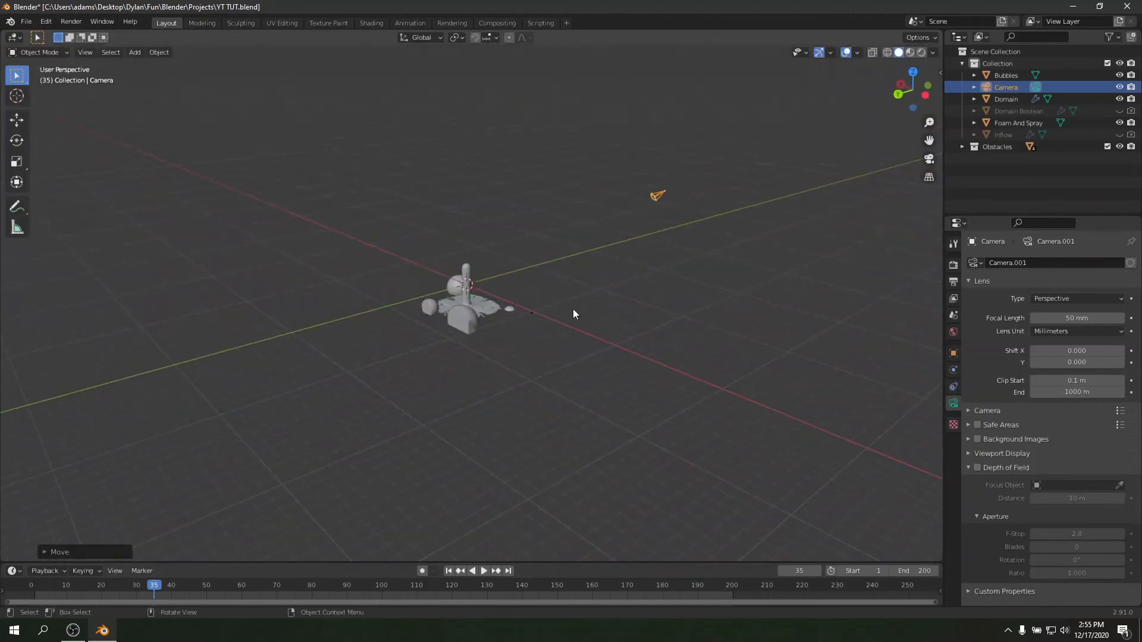
{"action": "middle_click_drag", "start_coordinate": [572, 309], "coordinate": [455, 302]}
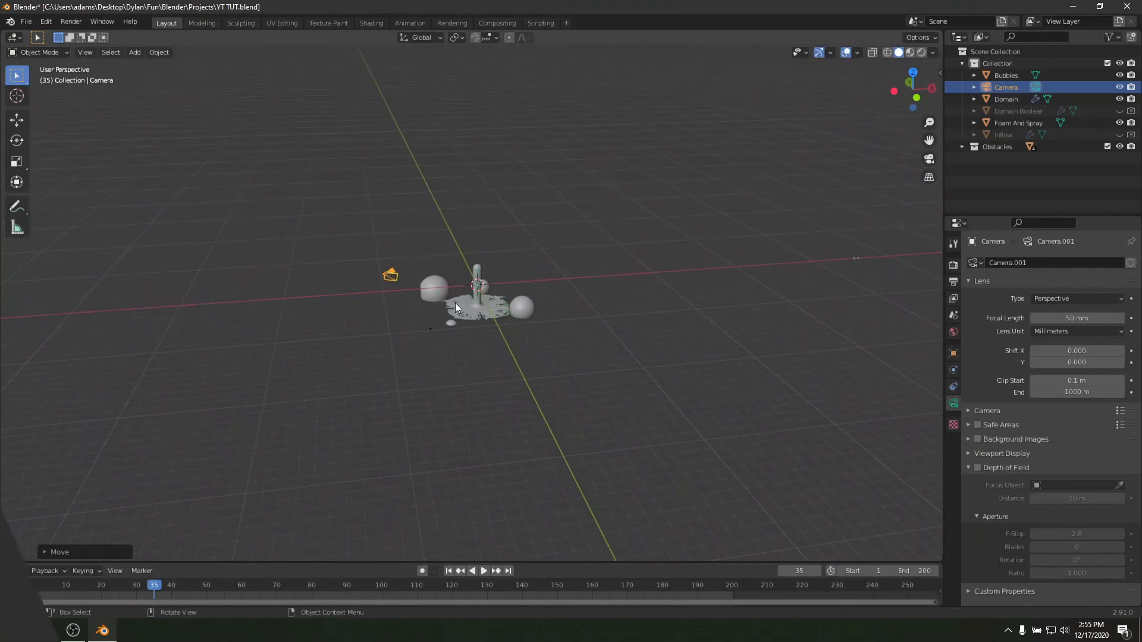